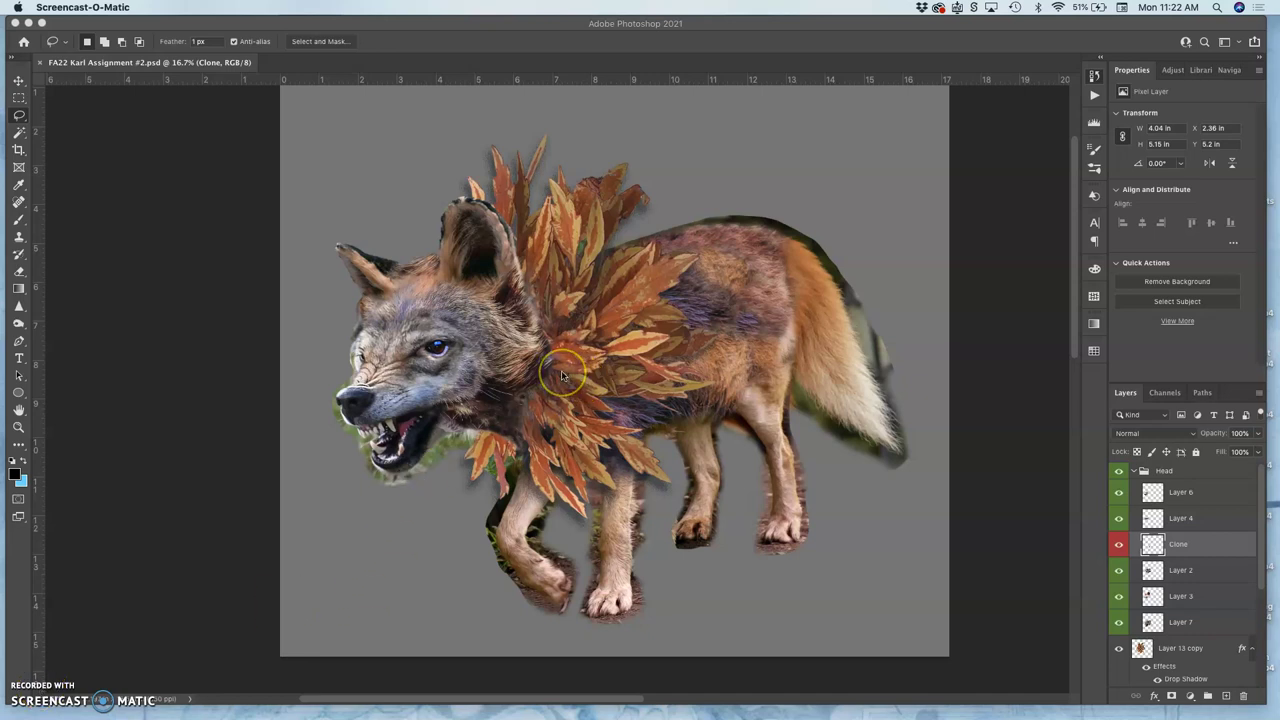
Add a new empty layer and move it out of the Head group to the top of the layer stack
{"action": "scroll", "coordinate": [562, 375], "scroll_direction": "right", "scroll_amount": 2}
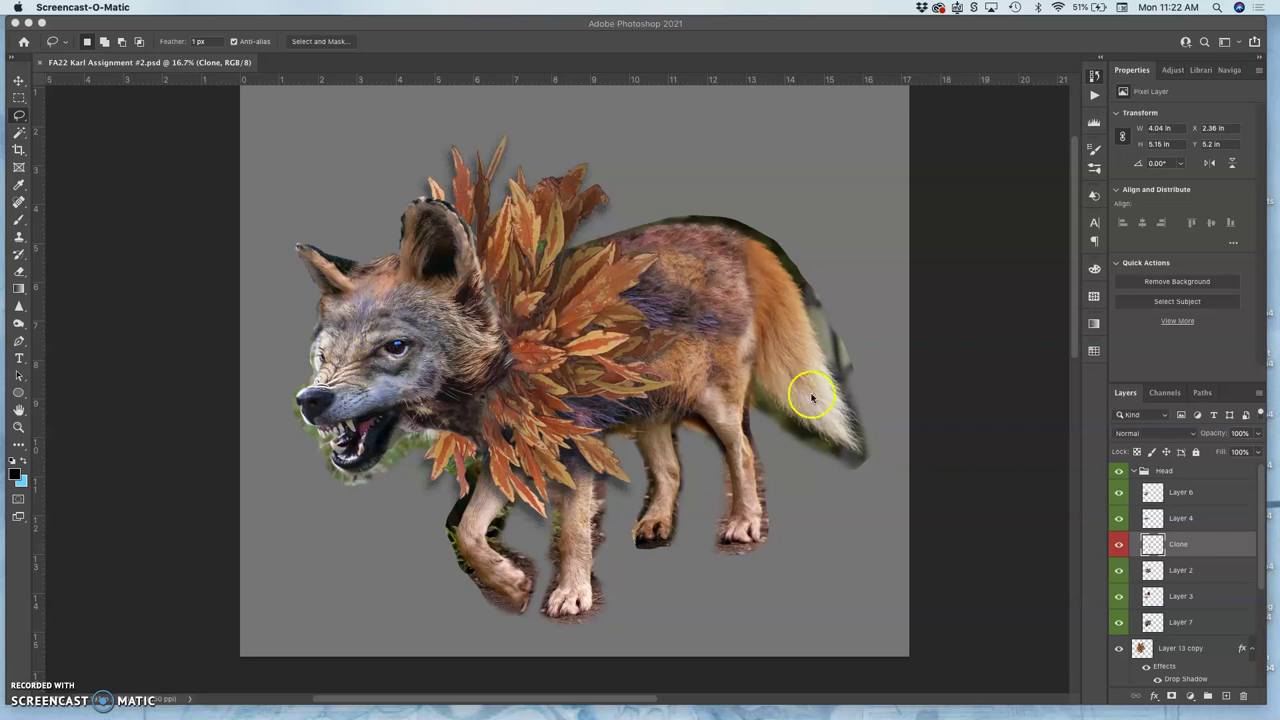
{"action": "left_click", "coordinate": [1212, 526]}
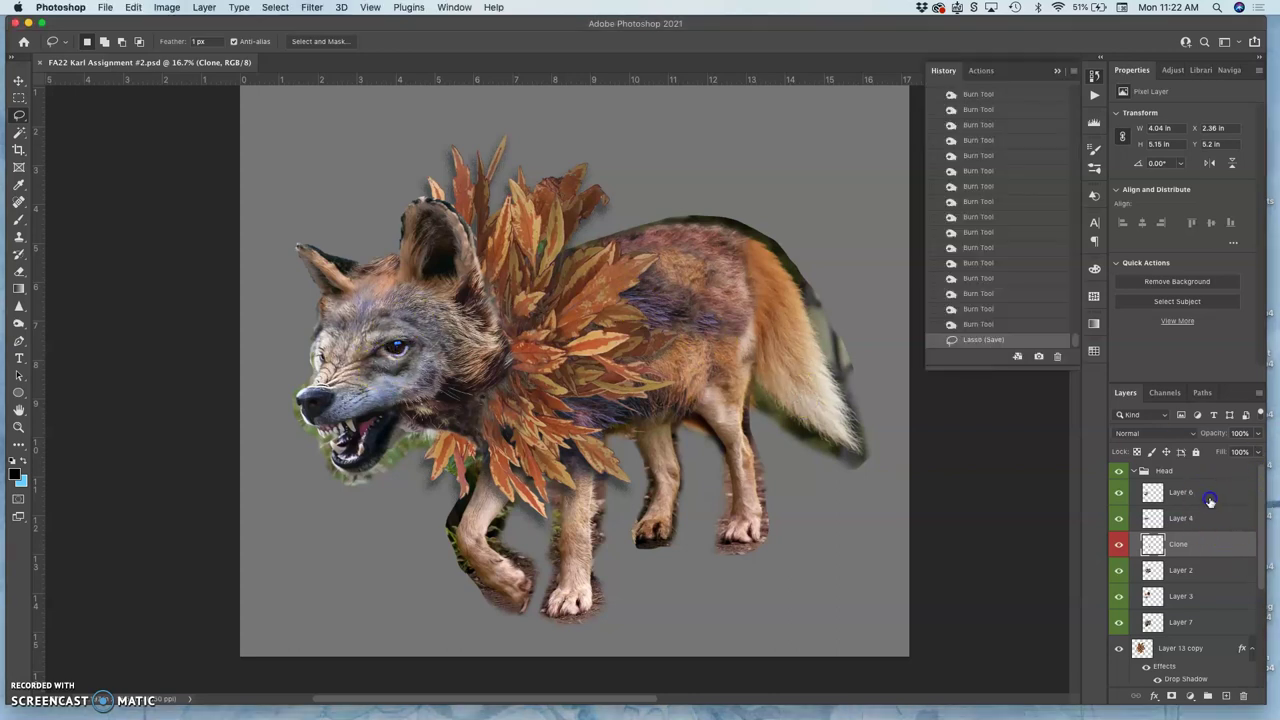
{"action": "left_click", "coordinate": [1210, 495]}
{"action": "left_click_drag", "start_coordinate": [1209, 502], "coordinate": [1198, 480]}
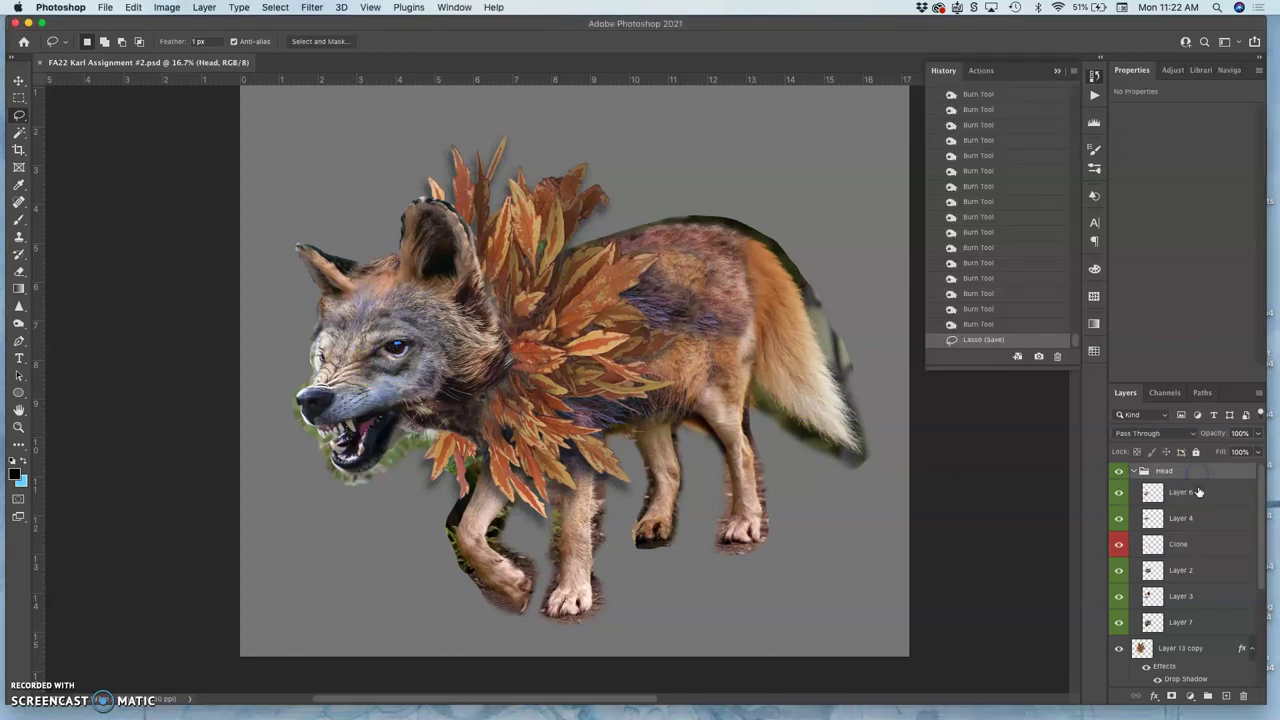
{"action": "left_click", "coordinate": [1229, 695]}
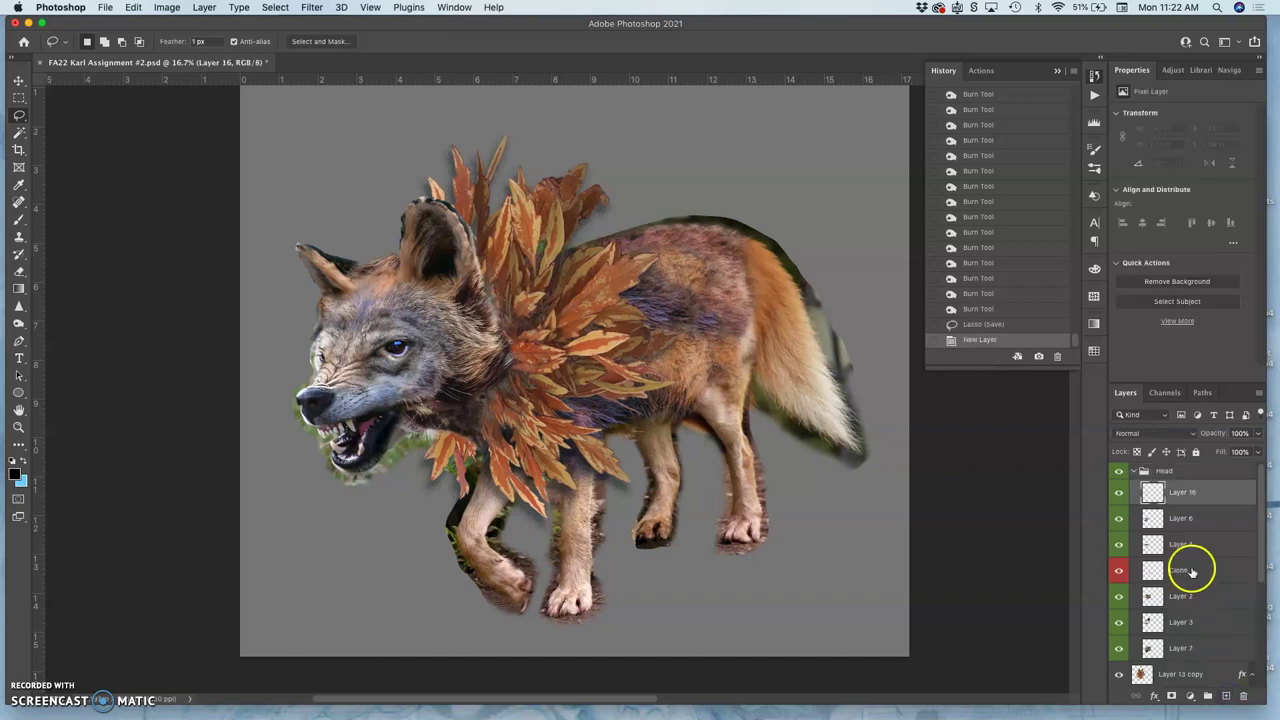
{"action": "left_click_drag", "start_coordinate": [1191, 491], "coordinate": [1184, 463]}
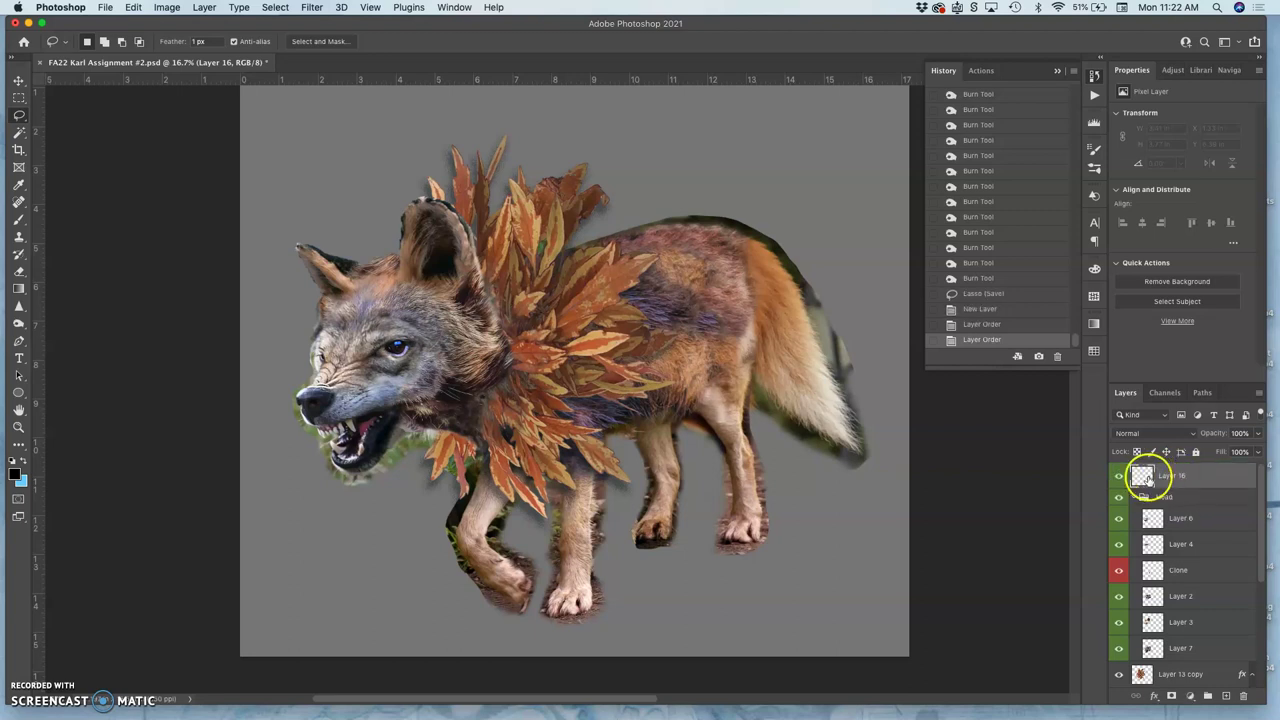
Color-label the new top layer red and rename it CLONE
{"action": "right_click", "coordinate": [1122, 477]}
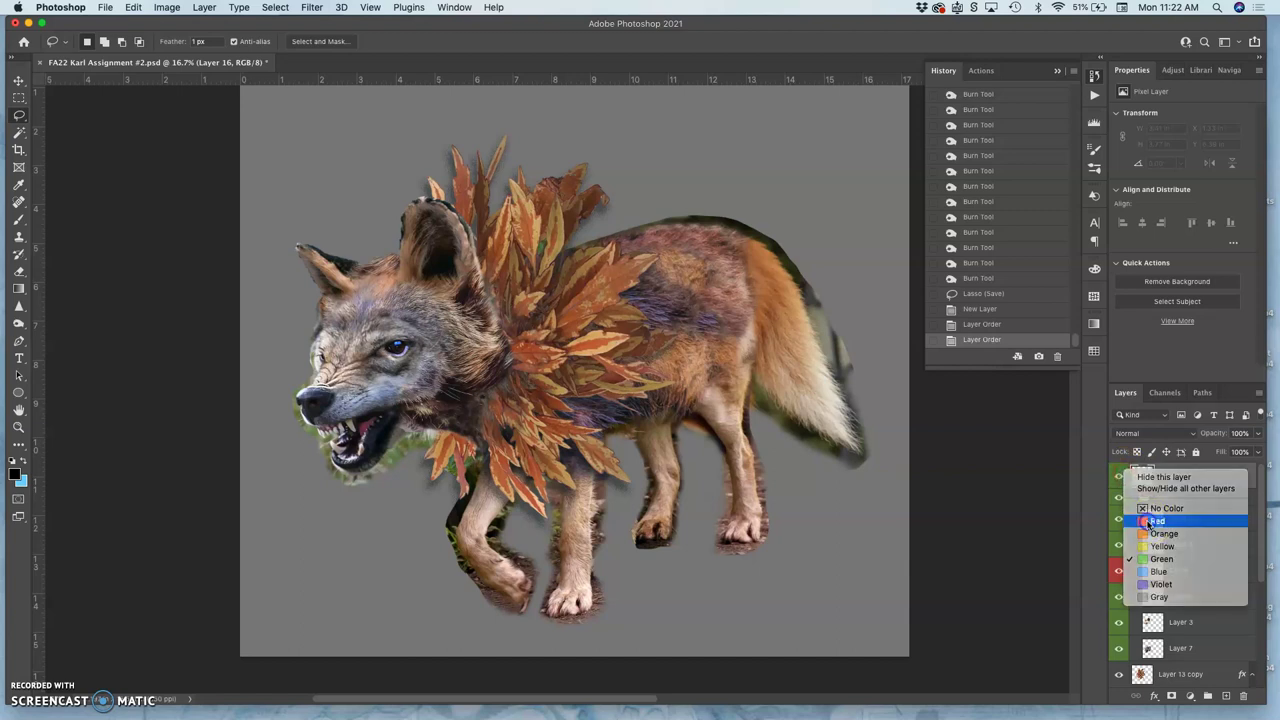
{"action": "left_click", "coordinate": [1145, 506]}
{"action": "double_click", "coordinate": [1166, 478]}
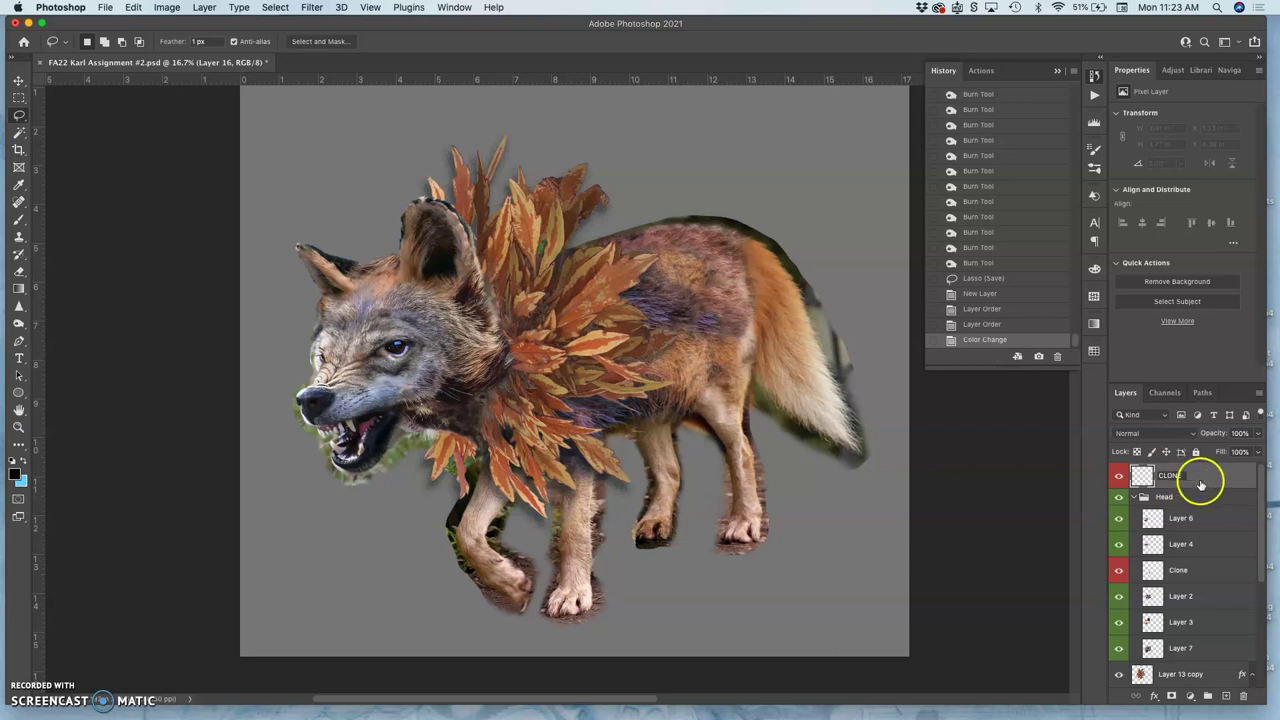
{"action": "left_click", "coordinate": [1200, 484]}
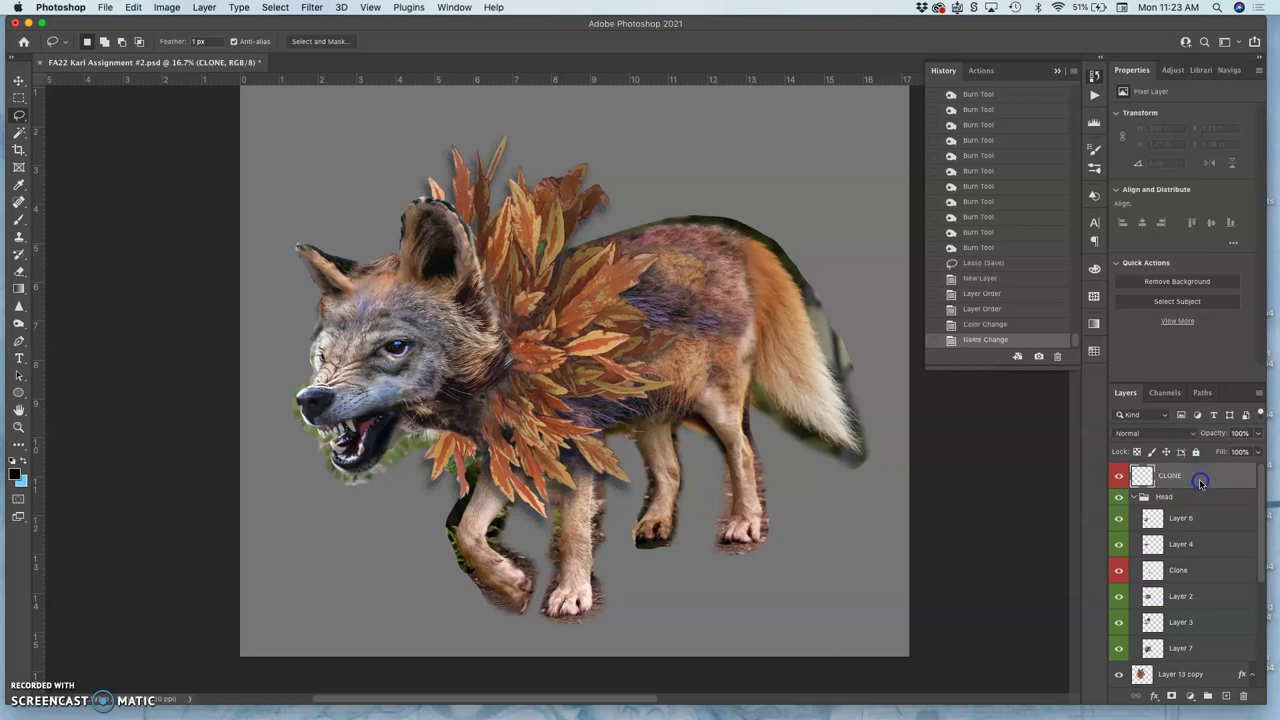
With the Clone Stamp at 175 px, sample the orange tail fur and paint it over the animal's forehead between the ears
{"action": "left_click", "coordinate": [19, 237]}
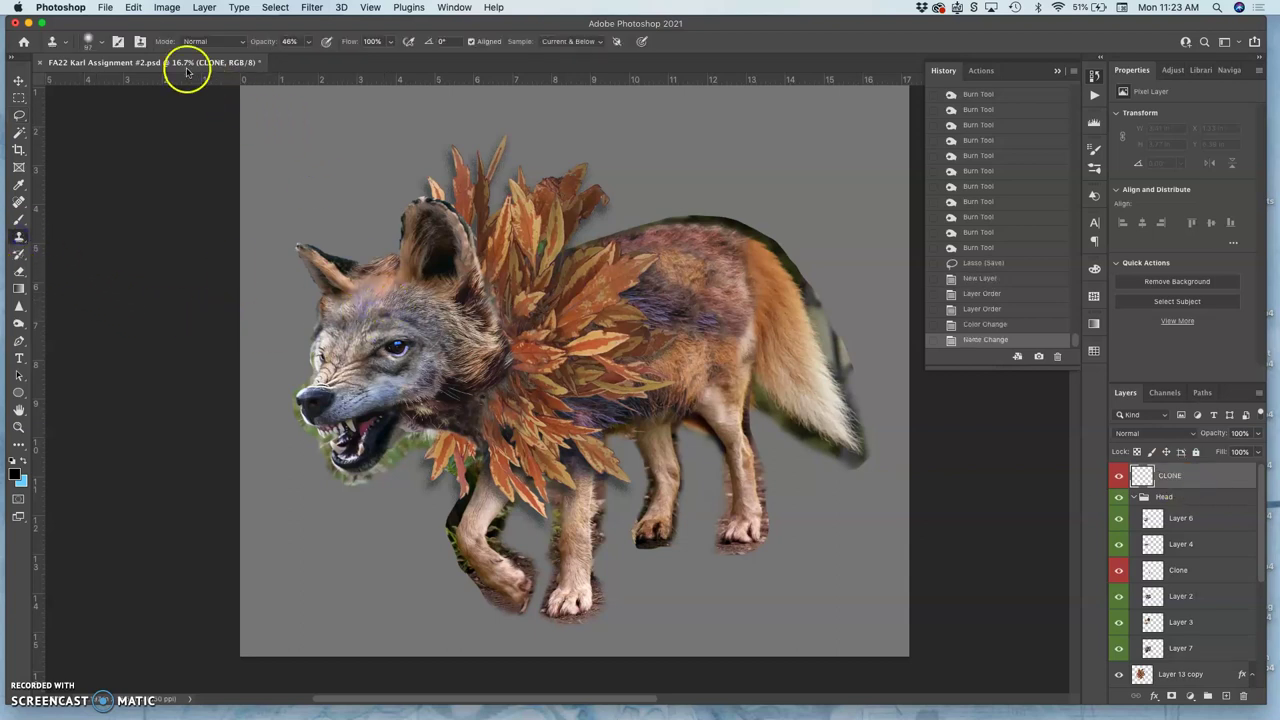
{"action": "left_click", "coordinate": [100, 44]}
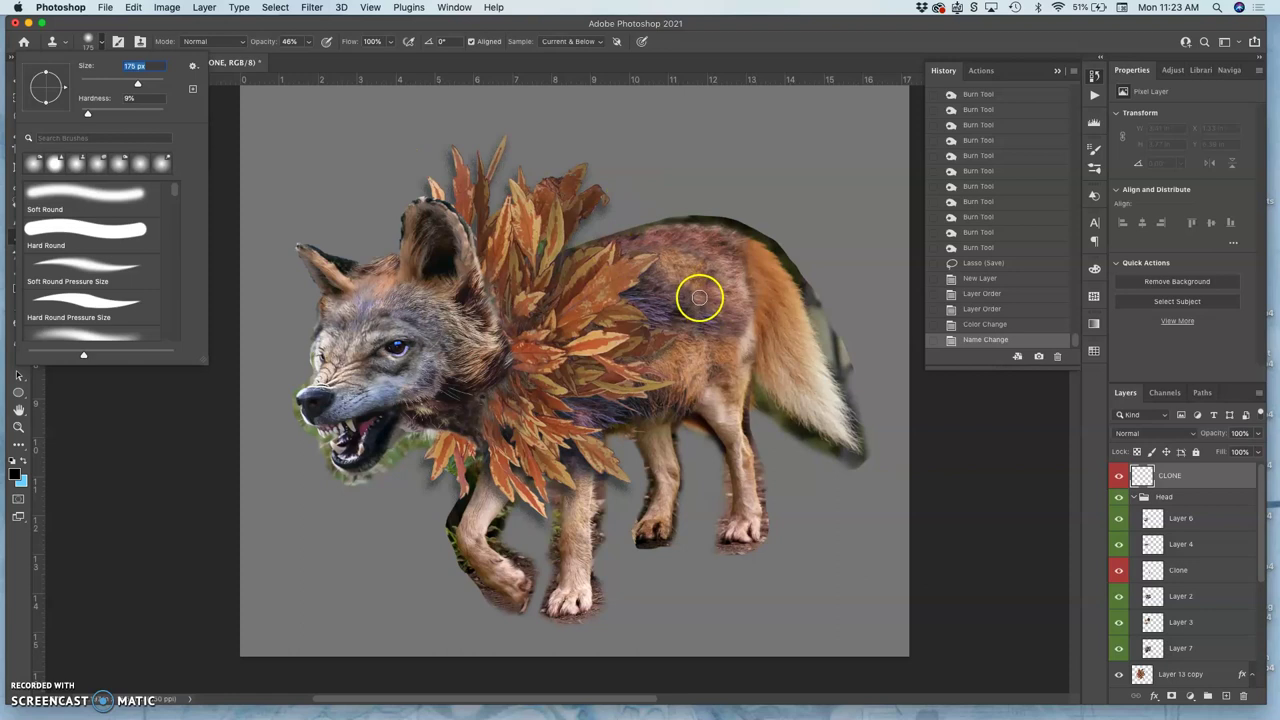
{"action": "left_click", "coordinate": [773, 286], "text": "alt"}
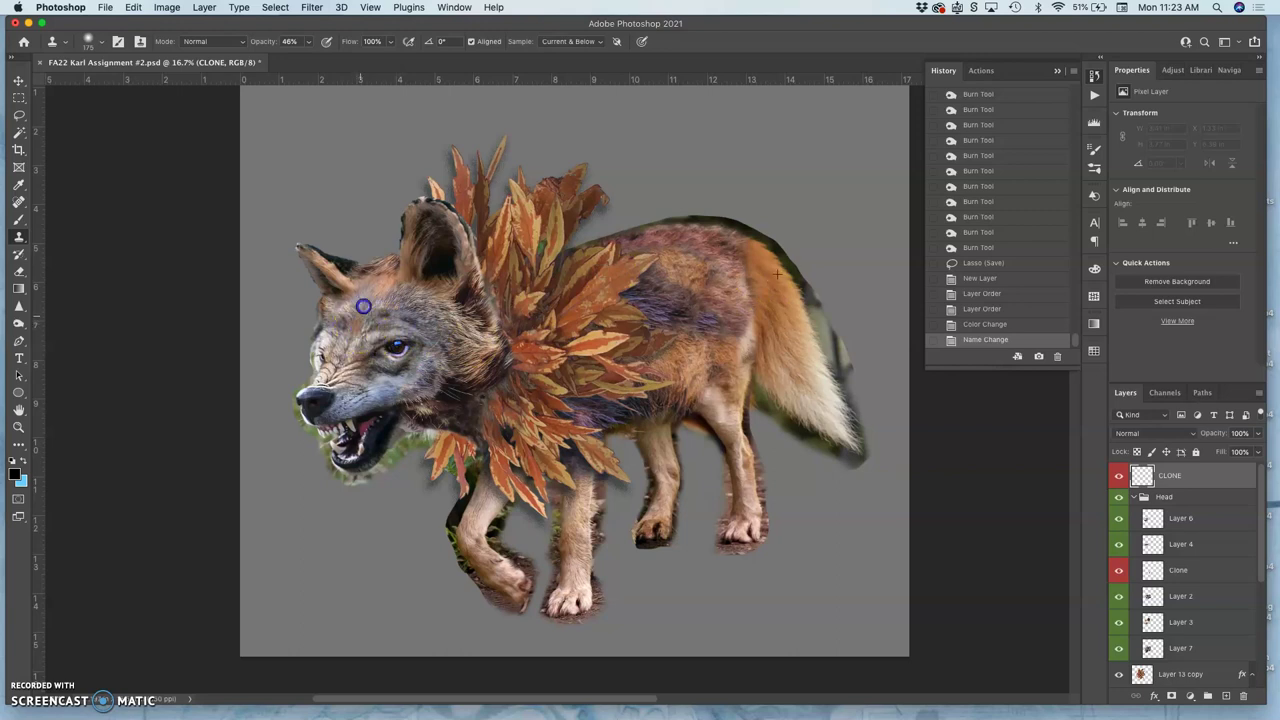
{"action": "left_click_drag", "start_coordinate": [710, 287], "coordinate": [768, 287]}
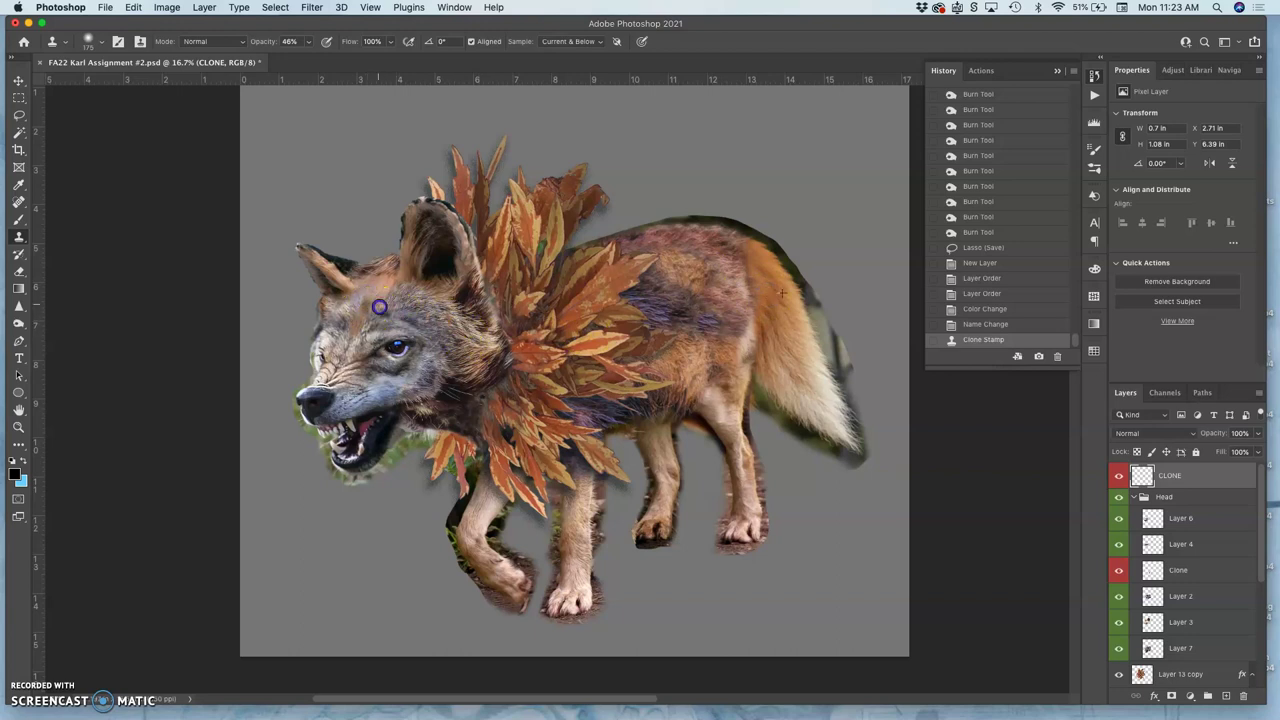
{"action": "left_click_drag", "start_coordinate": [708, 288], "coordinate": [777, 291]}
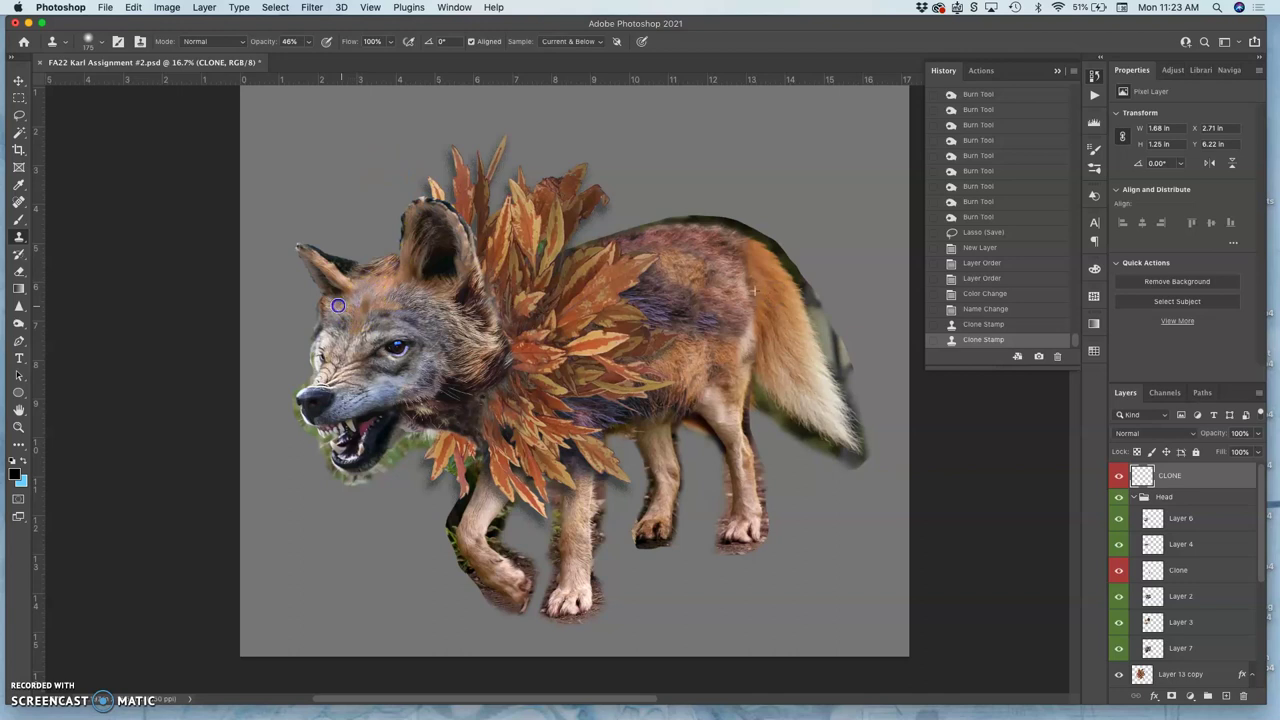
{"action": "left_click", "coordinate": [393, 301]}
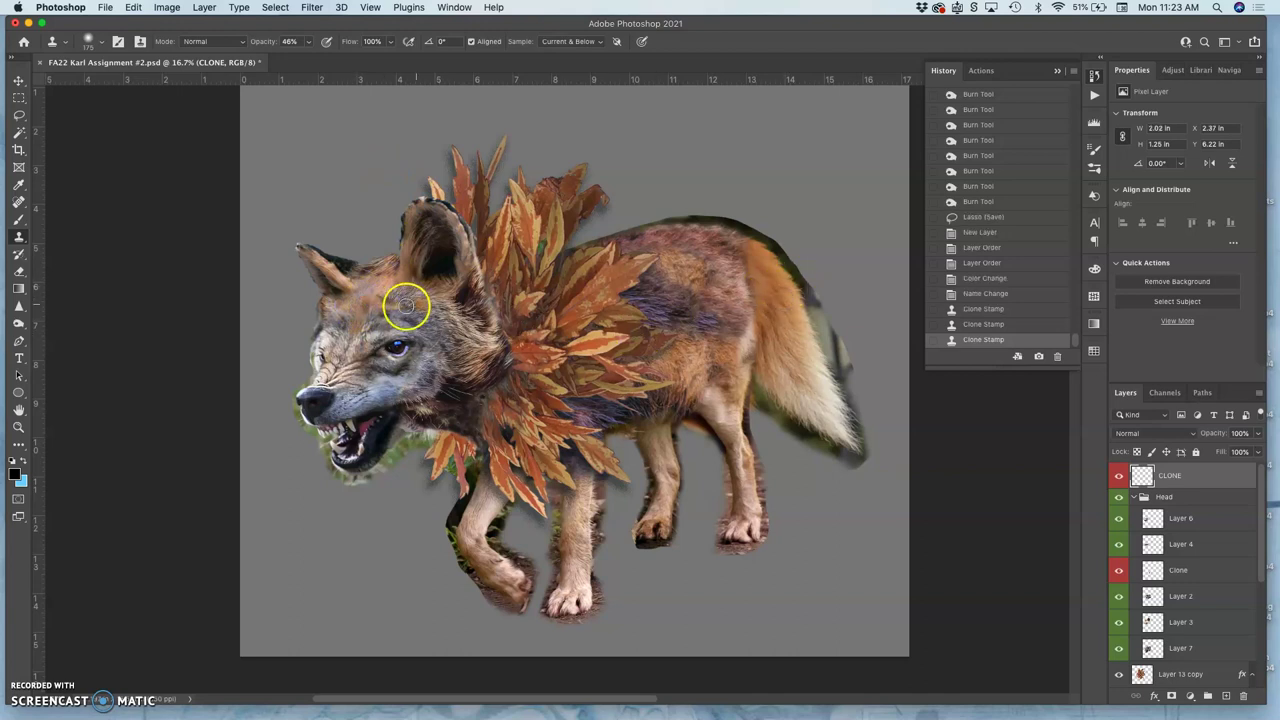
{"action": "left_click_drag", "start_coordinate": [394, 305], "coordinate": [362, 294]}
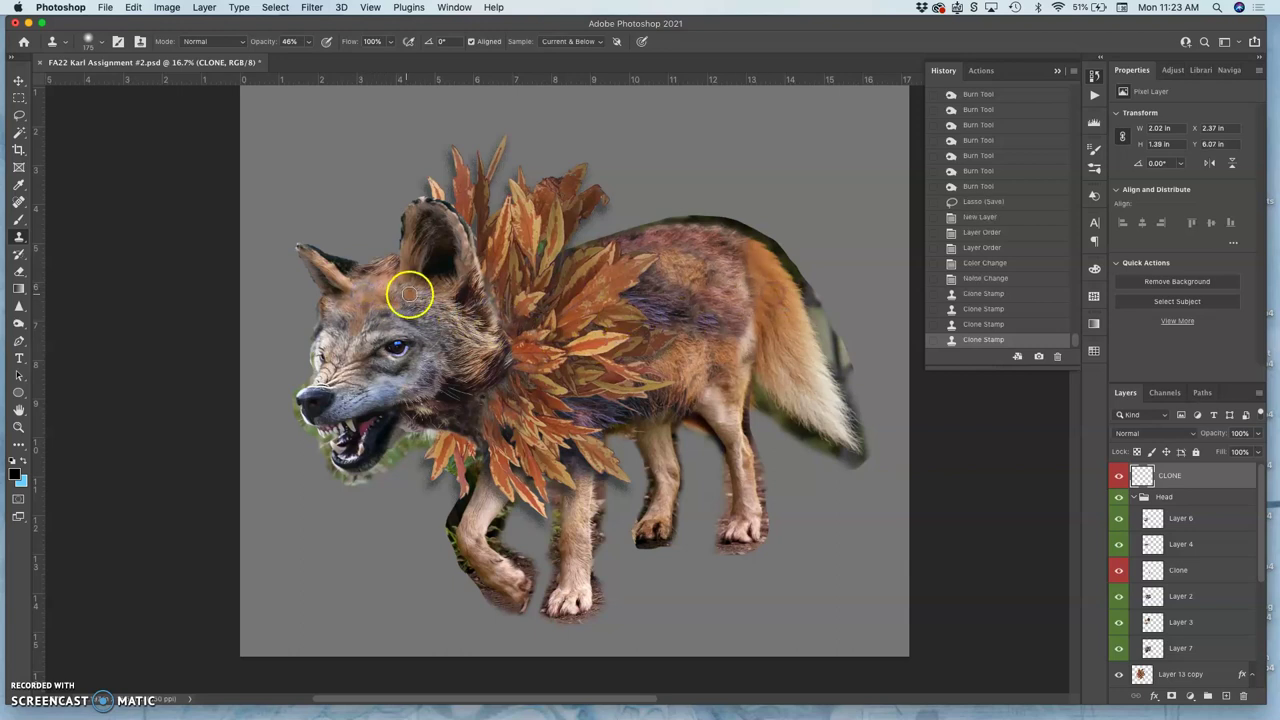
{"action": "mouse_move", "coordinate": [427, 309]}
{"action": "left_mouse_down"}
{"action": "mouse_move", "coordinate": [533, 401]}
{"action": "mouse_move", "coordinate": [668, 389]}
{"action": "mouse_move", "coordinate": [790, 311]}
{"action": "left_mouse_up"}
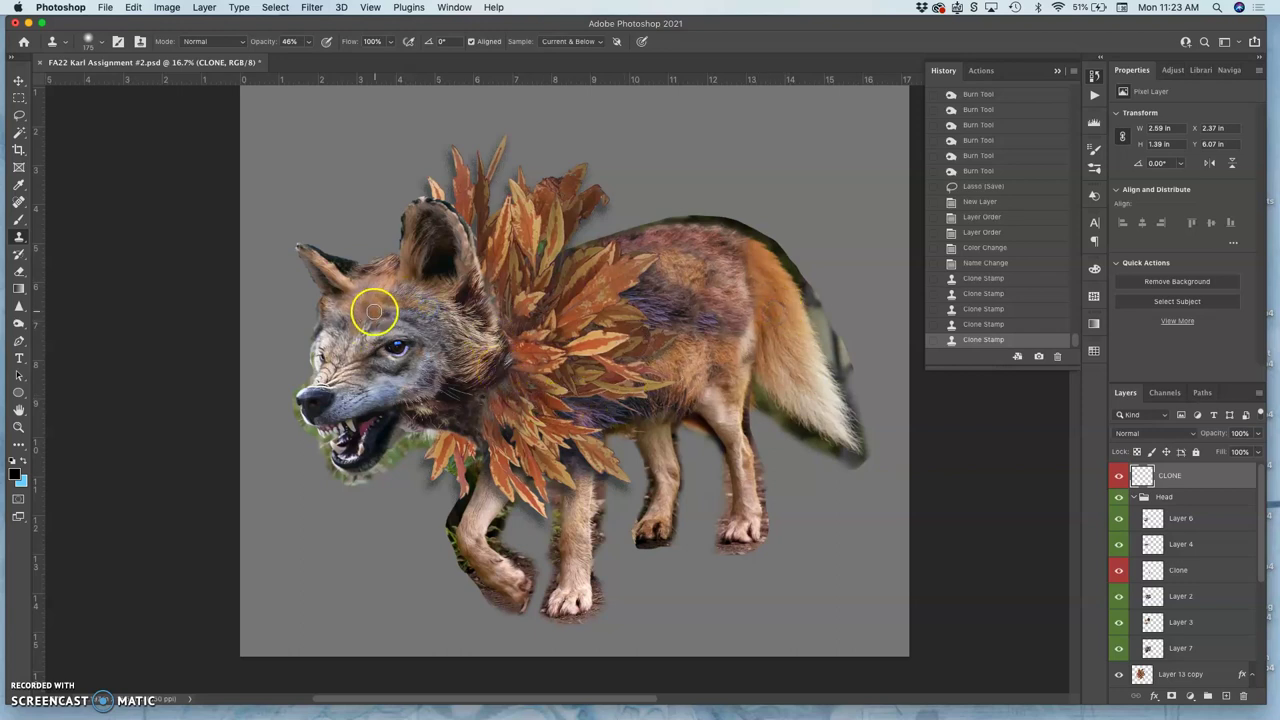
{"action": "mouse_move", "coordinate": [416, 312]}
{"action": "left_mouse_down"}
{"action": "mouse_move", "coordinate": [521, 366]}
{"action": "mouse_move", "coordinate": [521, 383]}
{"action": "mouse_move", "coordinate": [640, 386]}
{"action": "mouse_move", "coordinate": [668, 379]}
{"action": "mouse_move", "coordinate": [604, 354]}
{"action": "mouse_move", "coordinate": [622, 363]}
{"action": "mouse_move", "coordinate": [710, 343]}
{"action": "mouse_move", "coordinate": [688, 367]}
{"action": "mouse_move", "coordinate": [700, 323]}
{"action": "mouse_move", "coordinate": [715, 321]}
{"action": "mouse_move", "coordinate": [697, 318]}
{"action": "mouse_move", "coordinate": [695, 301]}
{"action": "mouse_move", "coordinate": [740, 308]}
{"action": "mouse_move", "coordinate": [779, 290]}
{"action": "left_mouse_up"}
Clone orange and purple fur between the patches of the body behind the leaf collar to blend the coat colors
{"action": "left_click", "coordinate": [695, 301]}
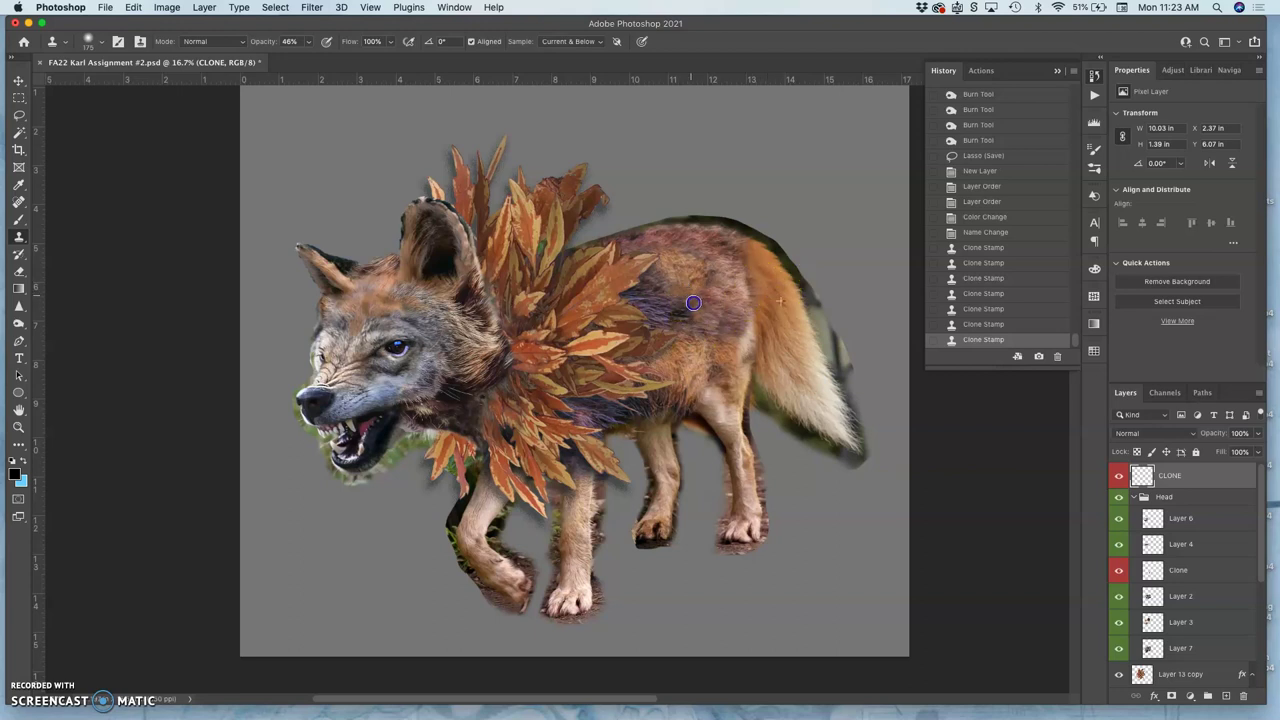
{"action": "mouse_move", "coordinate": [675, 318]}
{"action": "left_mouse_down"}
{"action": "mouse_move", "coordinate": [689, 357]}
{"action": "mouse_move", "coordinate": [677, 359]}
{"action": "left_mouse_up"}
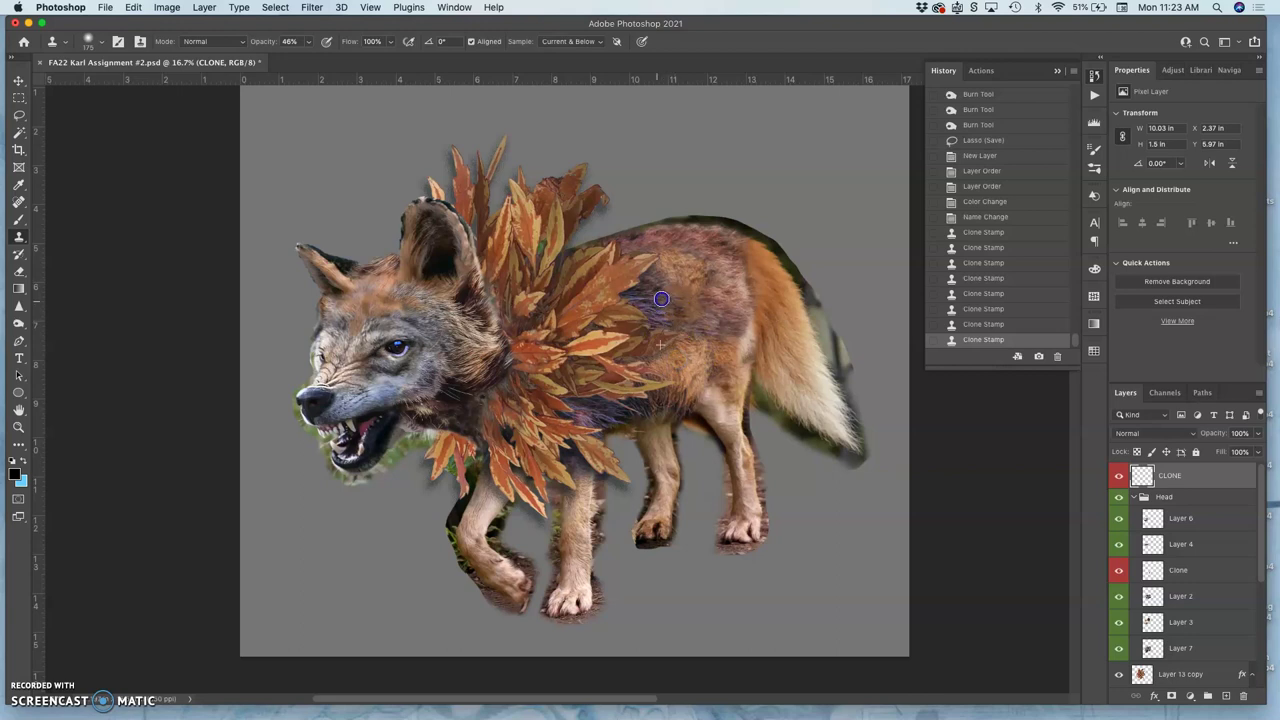
{"action": "mouse_move", "coordinate": [681, 296]}
{"action": "left_mouse_down"}
{"action": "mouse_move", "coordinate": [742, 335]}
{"action": "mouse_move", "coordinate": [633, 341]}
{"action": "mouse_move", "coordinate": [624, 407]}
{"action": "mouse_move", "coordinate": [666, 410]}
{"action": "mouse_move", "coordinate": [718, 345]}
{"action": "mouse_move", "coordinate": [688, 294]}
{"action": "mouse_move", "coordinate": [697, 270]}
{"action": "mouse_move", "coordinate": [619, 414]}
{"action": "mouse_move", "coordinate": [683, 406]}
{"action": "mouse_move", "coordinate": [656, 400]}
{"action": "left_mouse_up"}
{"action": "left_click", "coordinate": [651, 395]}
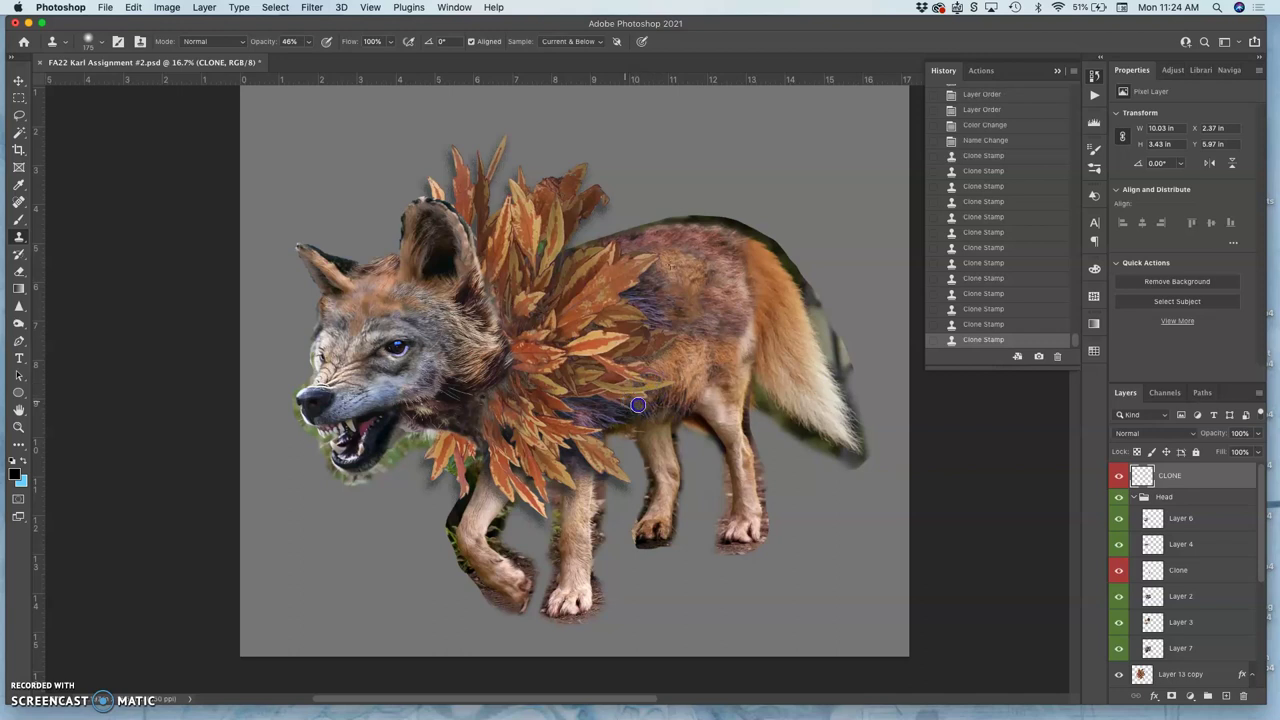
{"action": "mouse_move", "coordinate": [658, 403]}
{"action": "left_mouse_down"}
{"action": "mouse_move", "coordinate": [617, 458]}
{"action": "mouse_move", "coordinate": [709, 359]}
{"action": "mouse_move", "coordinate": [699, 287]}
{"action": "left_mouse_up"}
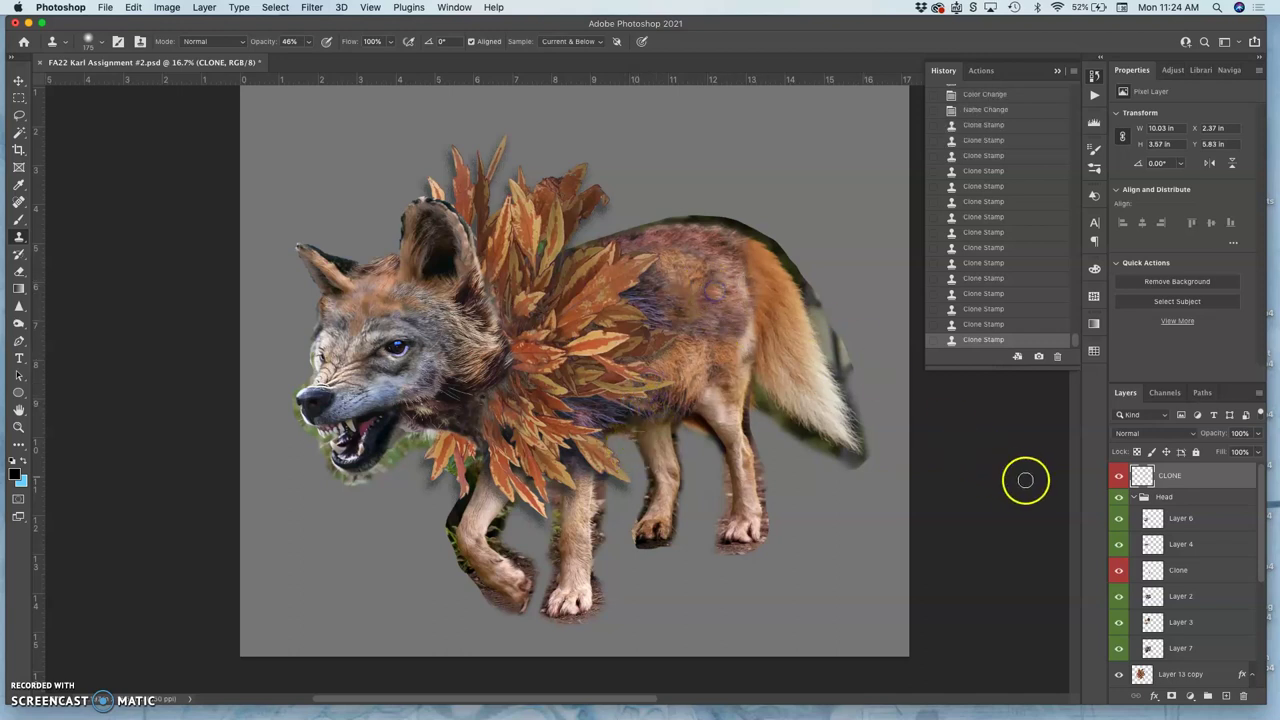
Toggle the CLONE layer's visibility off and on to compare the coat with and without the cloned fur
{"action": "left_click", "coordinate": [1119, 476]}
{"action": "left_click", "coordinate": [1120, 477]}
{"action": "left_click", "coordinate": [1120, 477]}
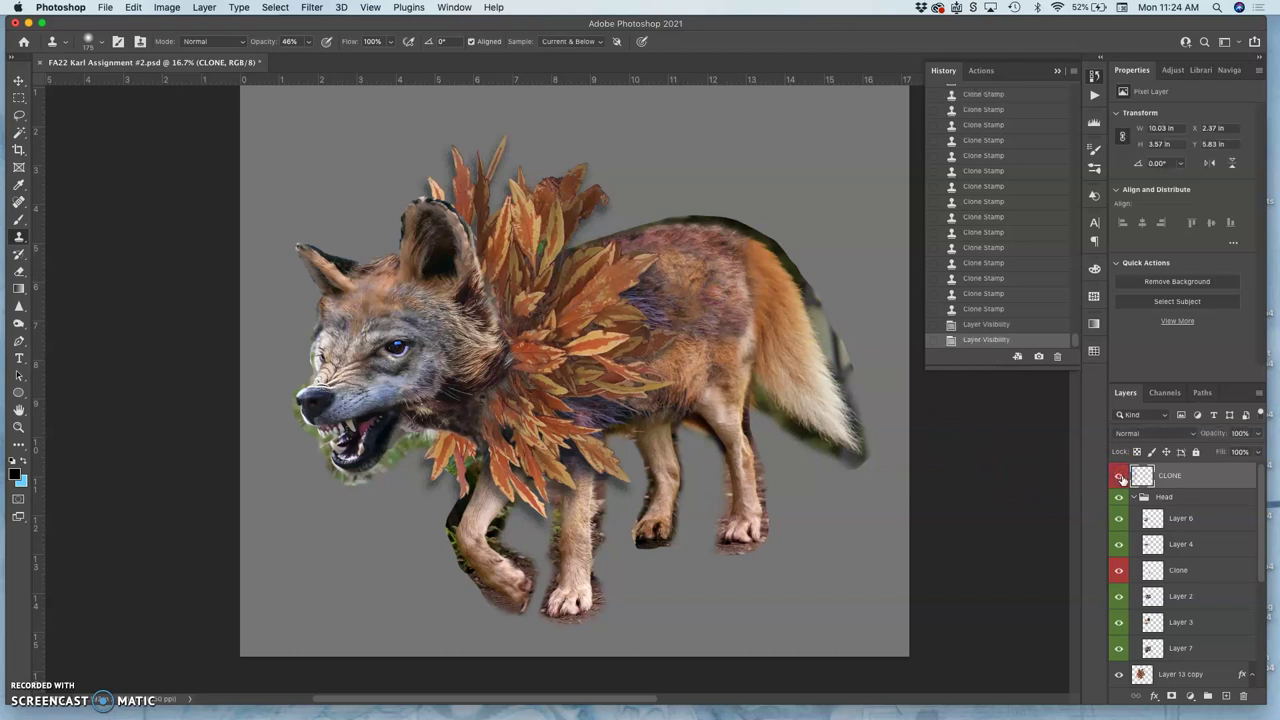
{"action": "left_click", "coordinate": [1120, 477]}
Soften the cloned fur patches on the flank and beside the leaf collar using the Eraser at 40% opacity
{"action": "scroll", "coordinate": [828, 397], "scroll_direction": "up", "scroll_amount": 5}
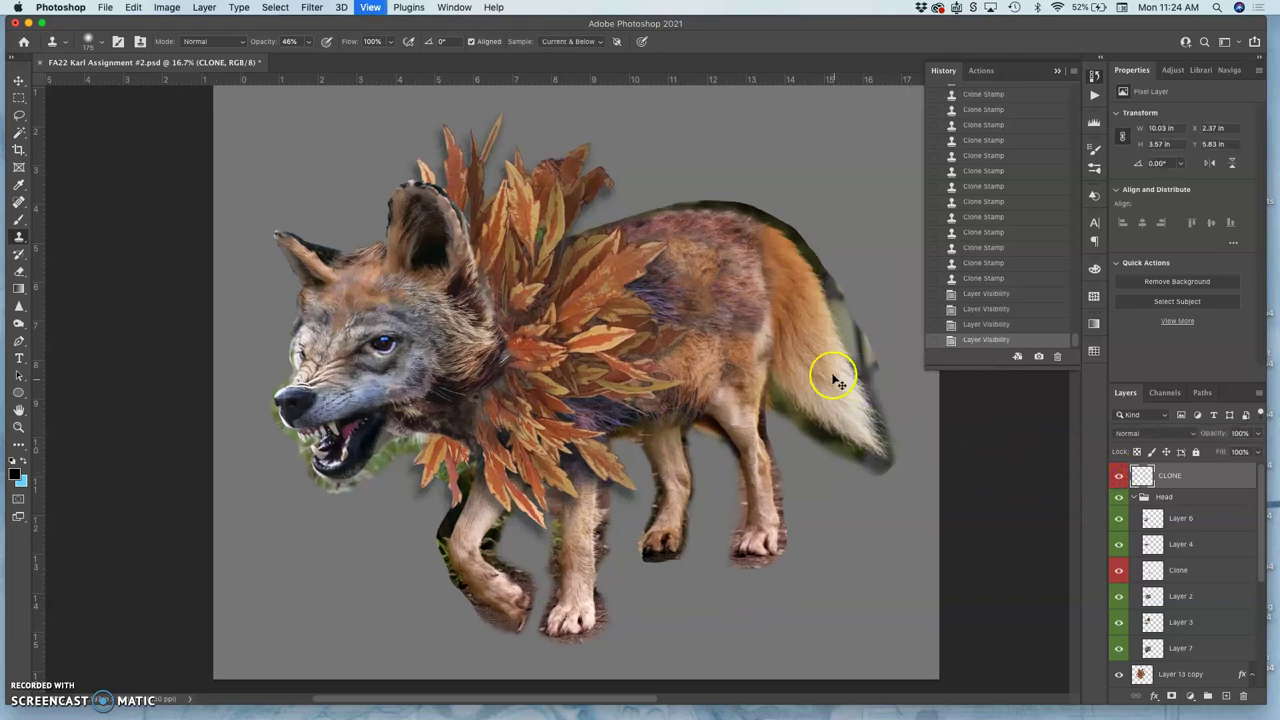
{"action": "scroll", "coordinate": [797, 362], "scroll_direction": "right", "scroll_amount": 3}
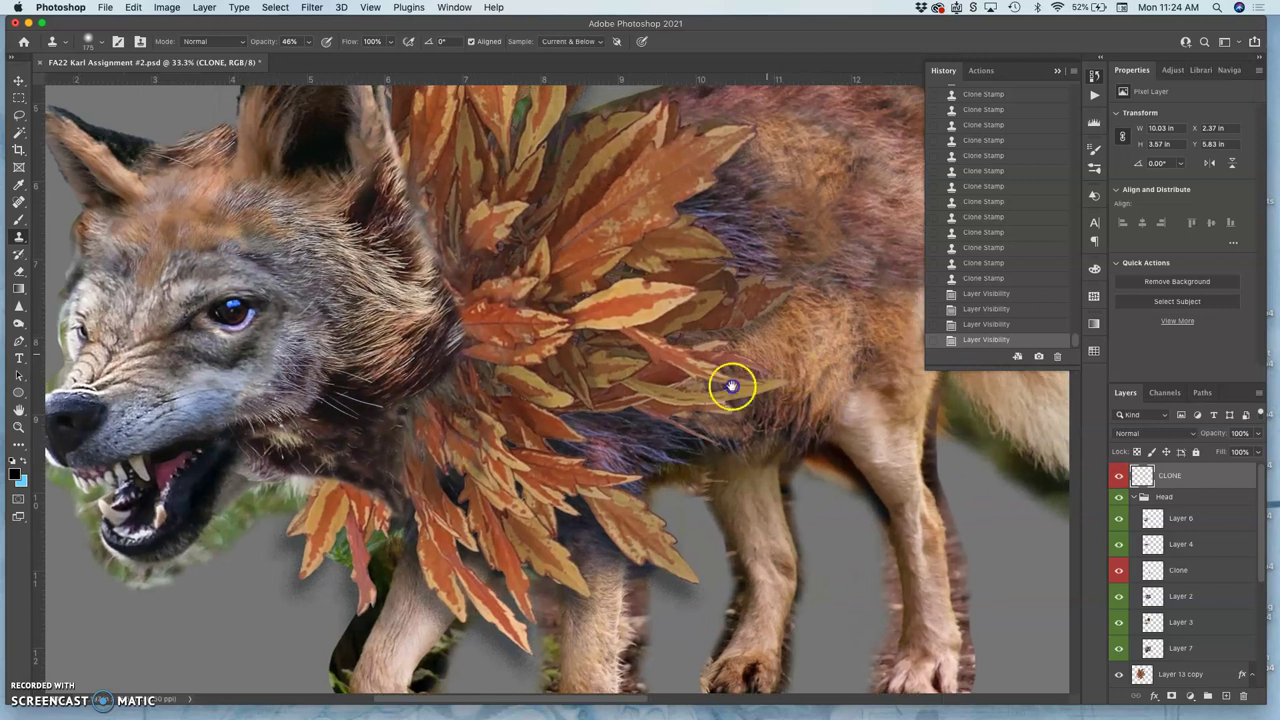
{"action": "scroll", "coordinate": [731, 380], "scroll_direction": "up", "scroll_amount": 2}
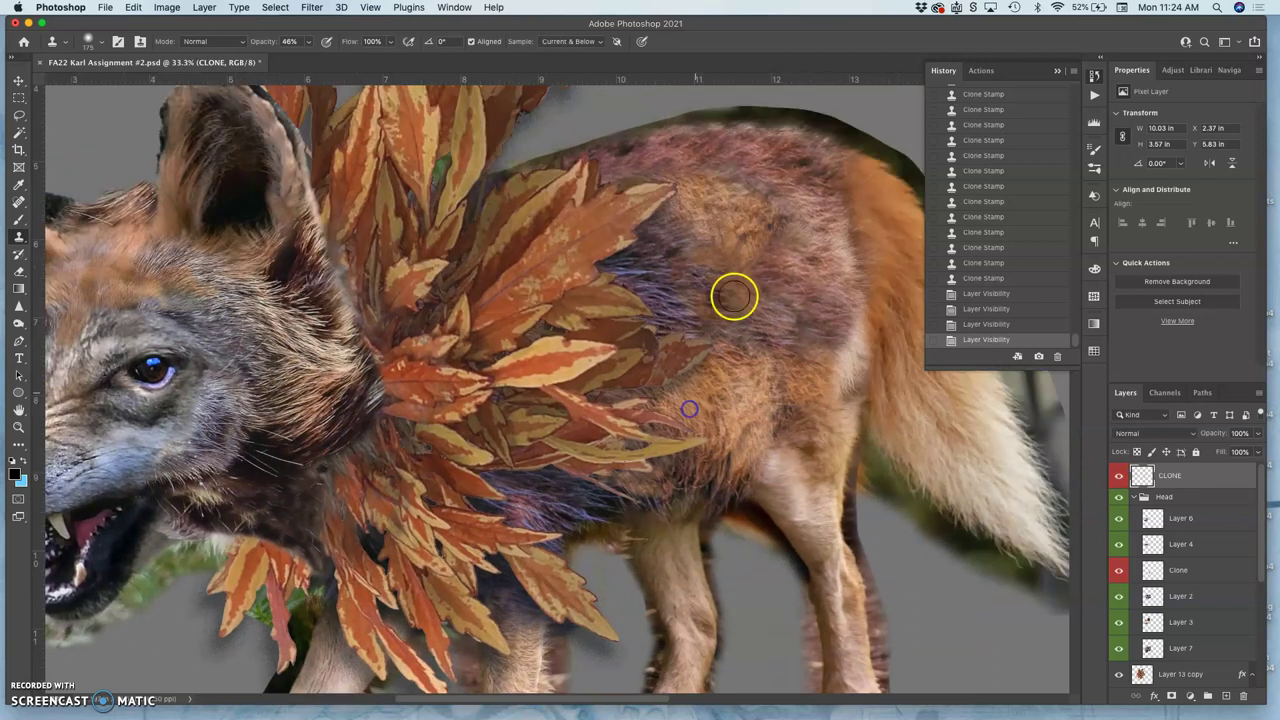
{"action": "left_click", "coordinate": [19, 270]}
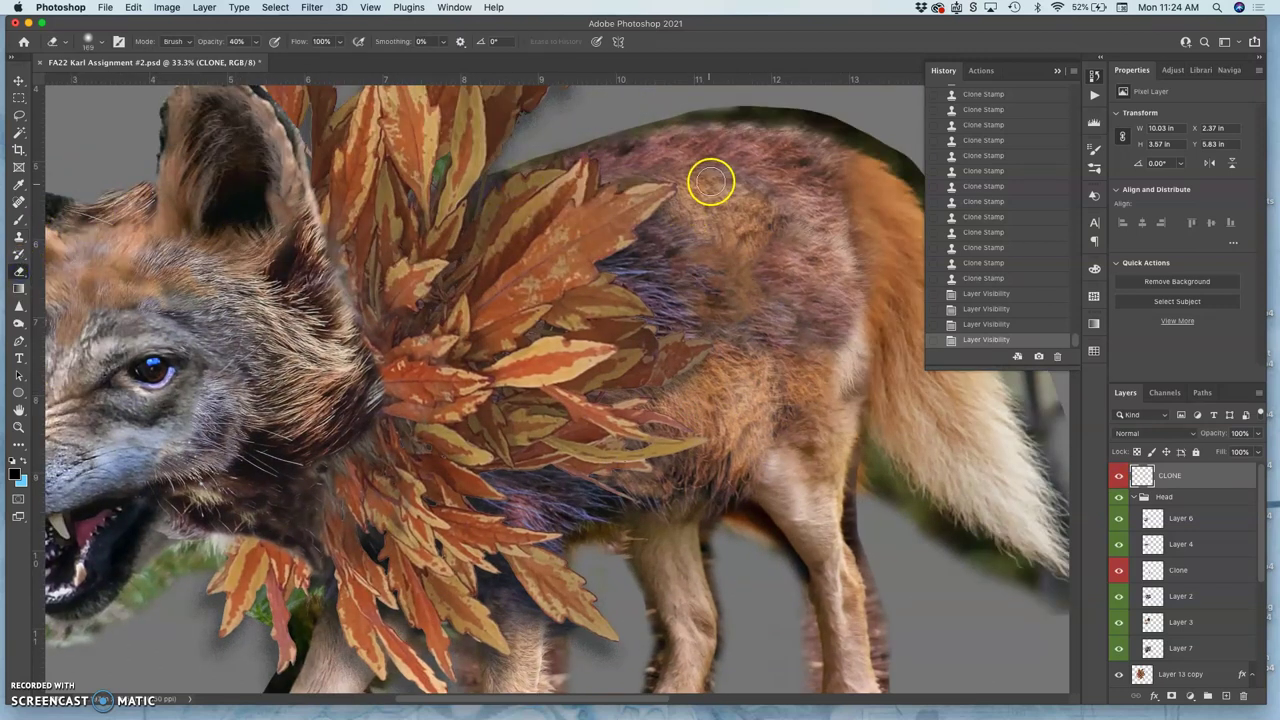
{"action": "mouse_move", "coordinate": [730, 180]}
{"action": "left_mouse_down"}
{"action": "mouse_move", "coordinate": [763, 186]}
{"action": "mouse_move", "coordinate": [770, 234]}
{"action": "left_mouse_up"}
{"action": "left_click", "coordinate": [697, 221]}
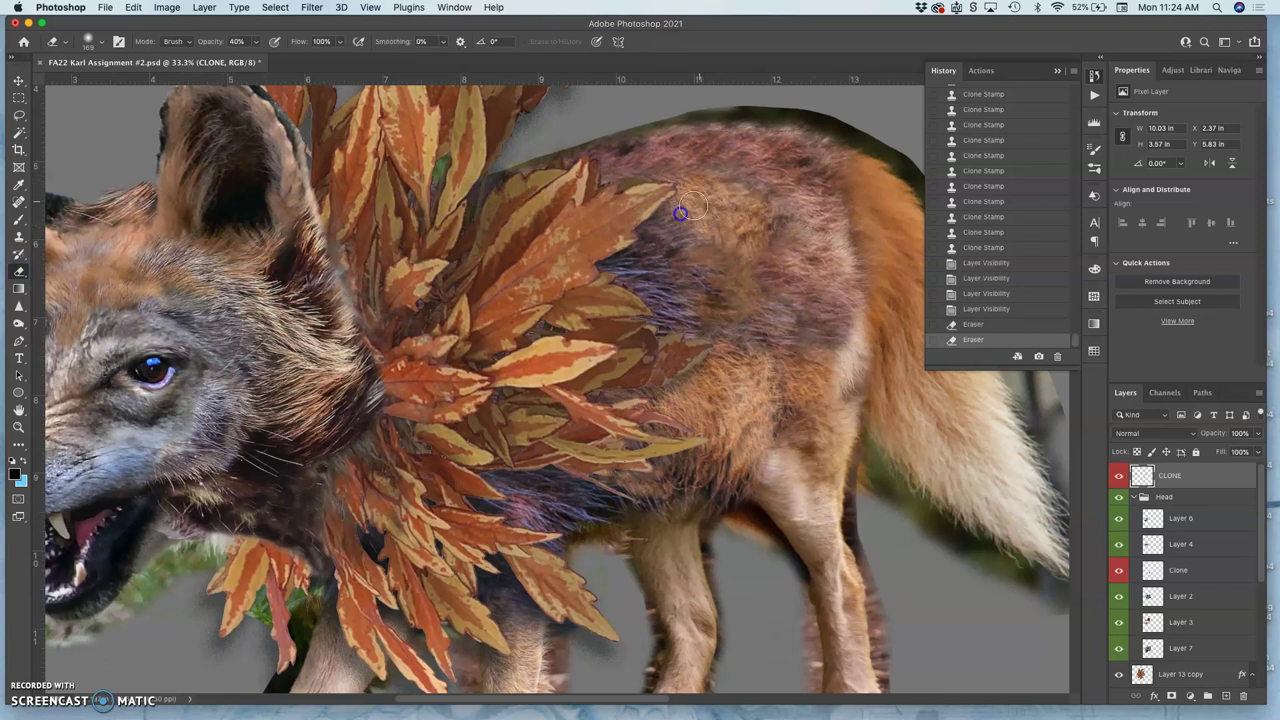
{"action": "mouse_move", "coordinate": [680, 213]}
{"action": "left_mouse_down"}
{"action": "mouse_move", "coordinate": [749, 277]}
{"action": "mouse_move", "coordinate": [711, 306]}
{"action": "mouse_move", "coordinate": [663, 291]}
{"action": "left_mouse_up"}
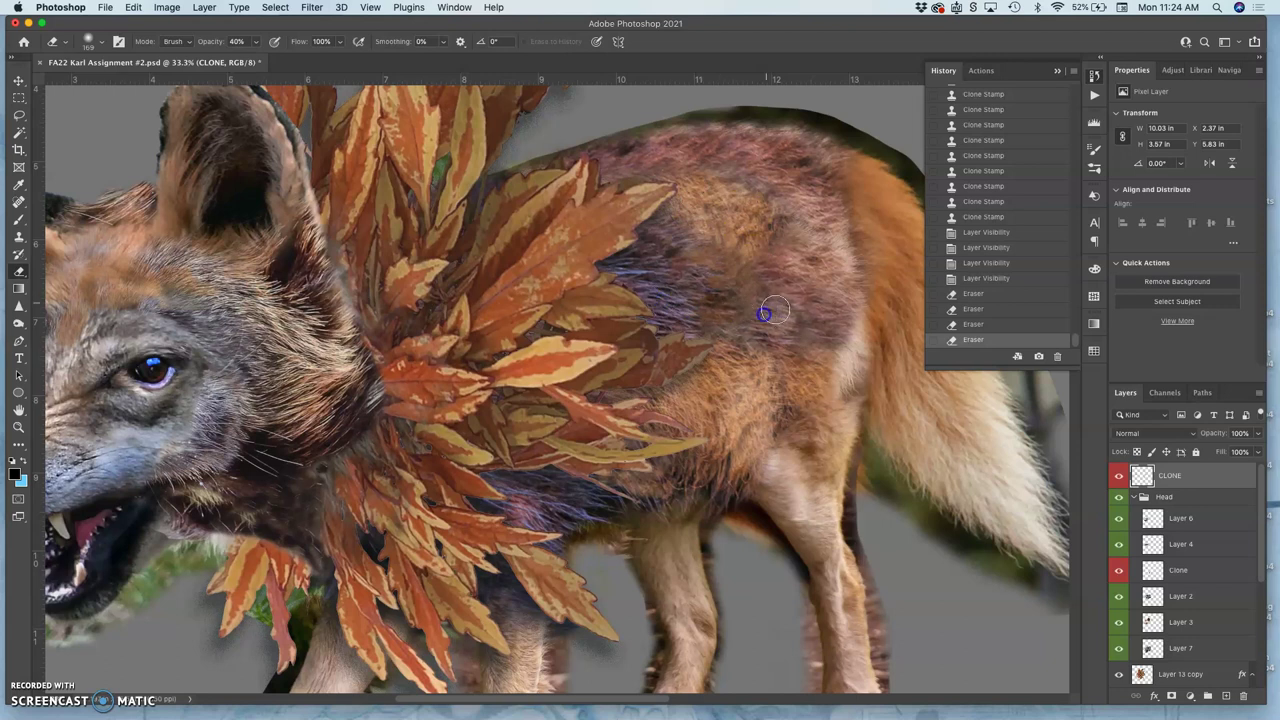
{"action": "left_click_drag", "start_coordinate": [775, 310], "coordinate": [741, 321]}
{"action": "left_click_drag", "start_coordinate": [741, 321], "coordinate": [663, 297]}
{"action": "left_click_drag", "start_coordinate": [717, 363], "coordinate": [710, 369]}
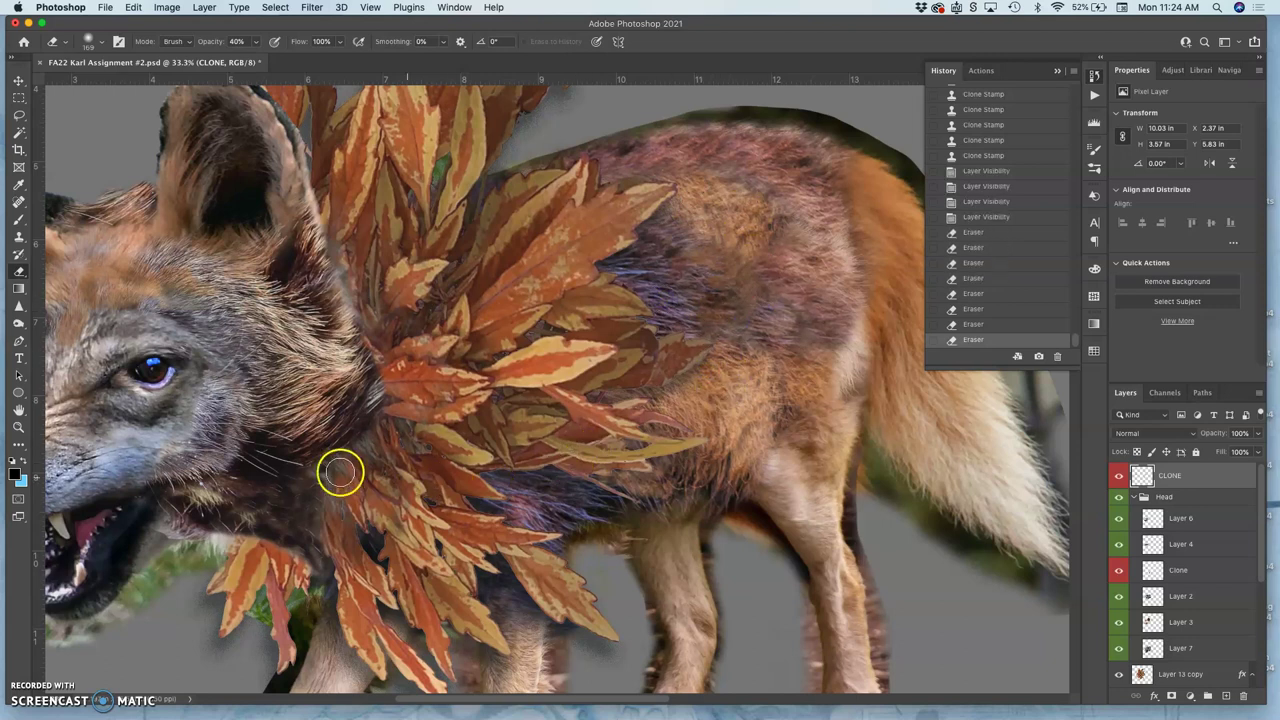
{"action": "mouse_move", "coordinate": [340, 473]}
{"action": "left_mouse_down"}
{"action": "mouse_move", "coordinate": [223, 486]}
{"action": "mouse_move", "coordinate": [486, 543]}
{"action": "mouse_move", "coordinate": [657, 514]}
{"action": "mouse_move", "coordinate": [647, 479]}
{"action": "mouse_move", "coordinate": [606, 477]}
{"action": "mouse_move", "coordinate": [678, 494]}
{"action": "mouse_move", "coordinate": [640, 523]}
{"action": "left_mouse_up"}
Clone the surrounding reddish-brown fur over the orange patch on the upper flank with the Clone Stamp
{"action": "scroll", "coordinate": [677, 531], "scroll_direction": "up", "scroll_amount": 2}
{"action": "scroll", "coordinate": [677, 531], "scroll_direction": "left", "scroll_amount": 2}
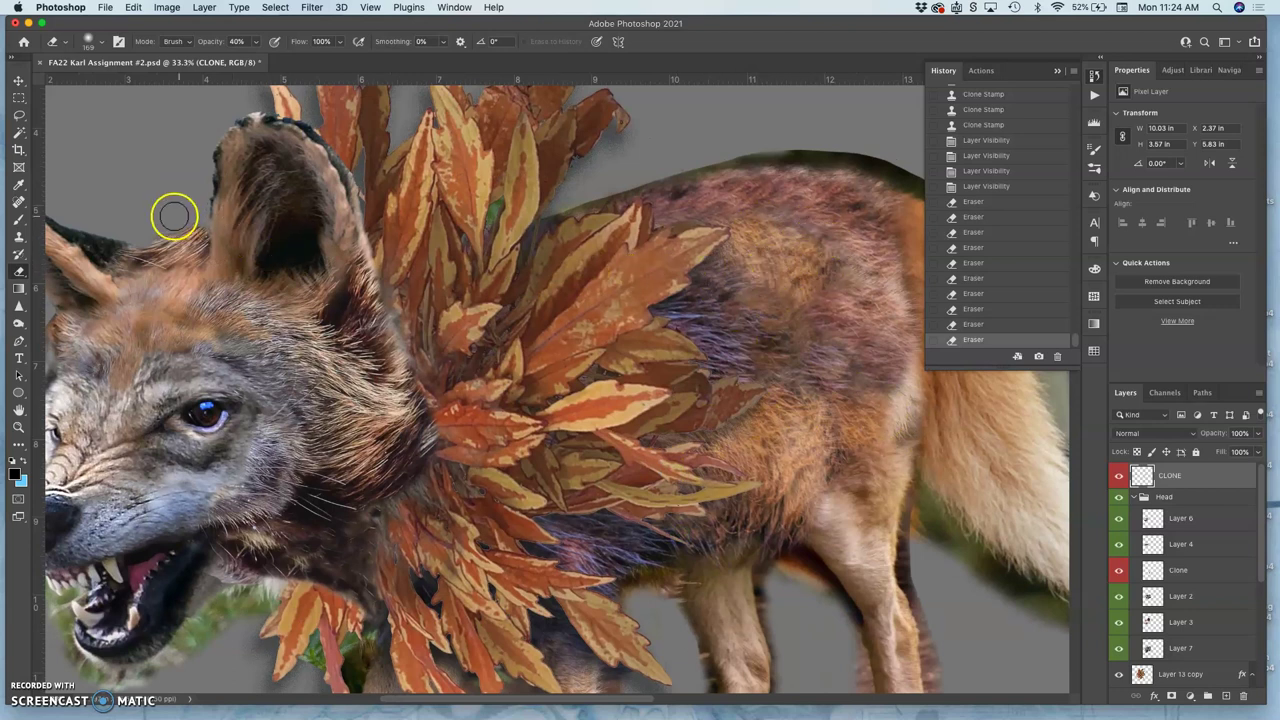
{"action": "left_click", "coordinate": [18, 236]}
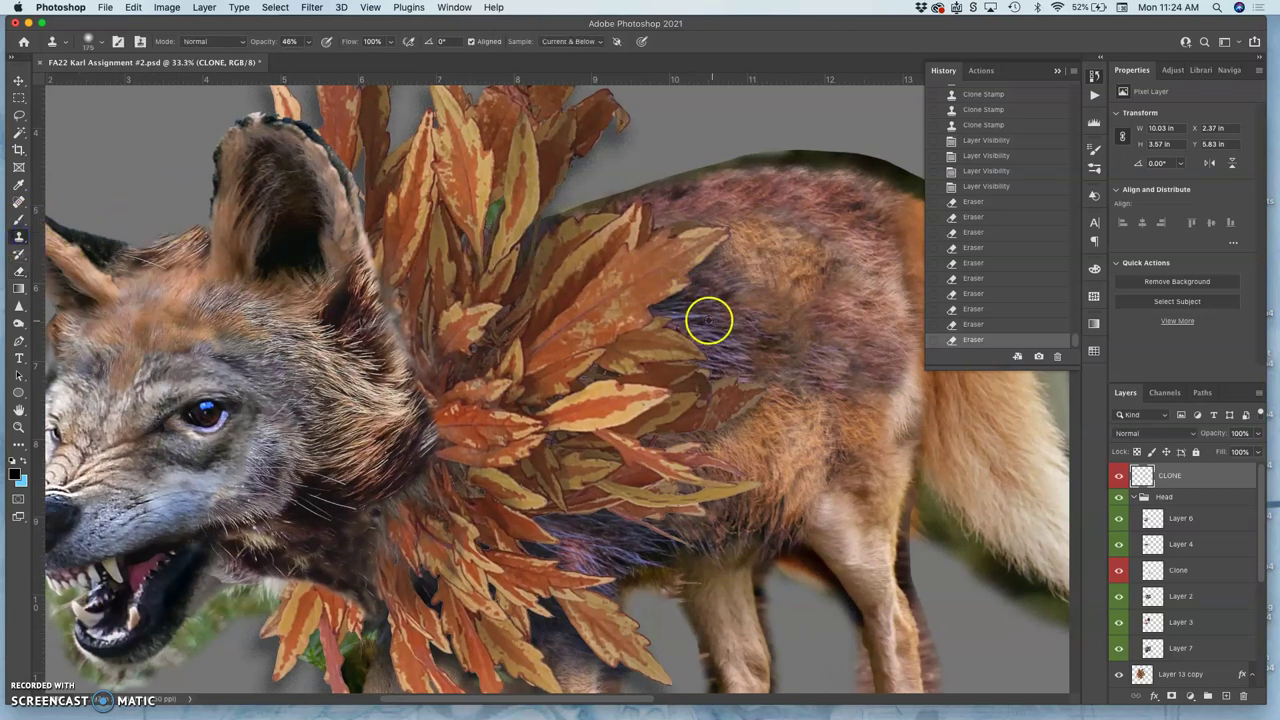
{"action": "mouse_move", "coordinate": [772, 254]}
{"action": "left_mouse_down"}
{"action": "mouse_move", "coordinate": [745, 265]}
{"action": "mouse_move", "coordinate": [758, 263]}
{"action": "mouse_move", "coordinate": [742, 230]}
{"action": "mouse_move", "coordinate": [781, 241]}
{"action": "mouse_move", "coordinate": [754, 277]}
{"action": "mouse_move", "coordinate": [804, 293]}
{"action": "left_mouse_up"}
{"action": "left_click_drag", "start_coordinate": [798, 234], "coordinate": [863, 243]}
{"action": "left_click", "coordinate": [818, 289]}
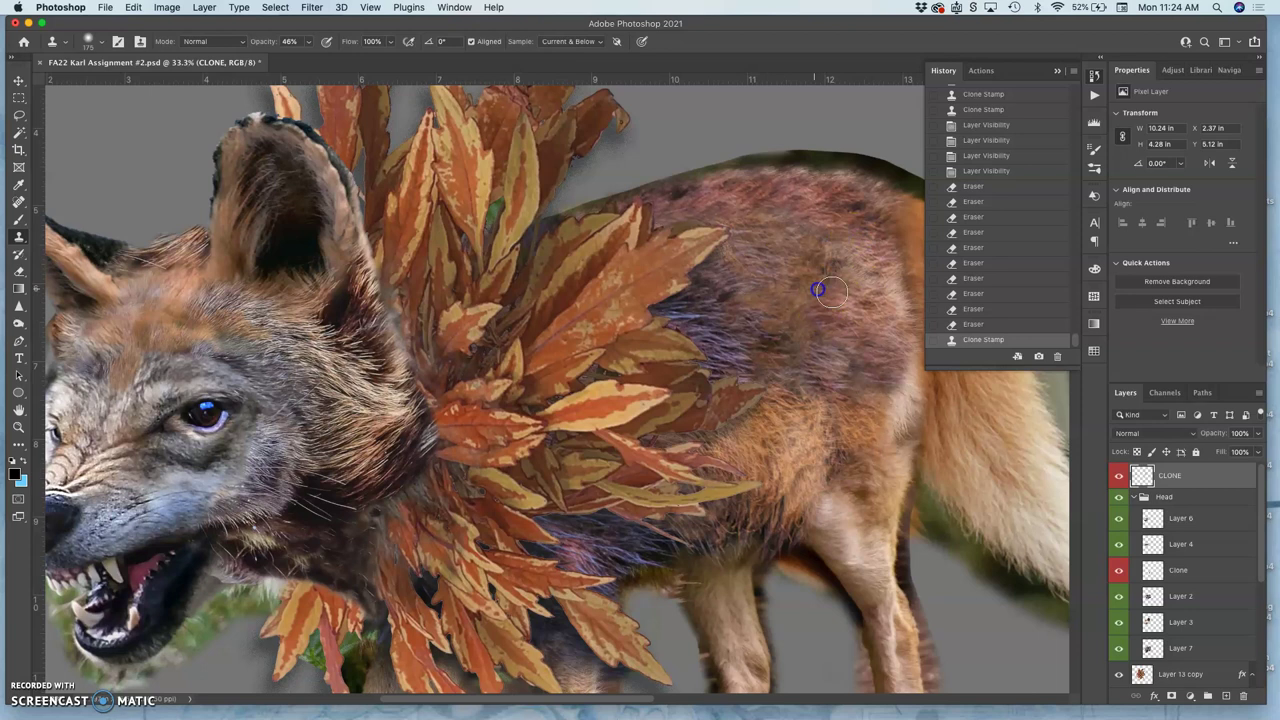
Clone purple-brown fur from the upper flank over the orange fur beside the lower leaf tips of the collar with the Clone Stamp
{"action": "mouse_move", "coordinate": [700, 386]}
{"action": "left_mouse_down"}
{"action": "mouse_move", "coordinate": [663, 320]}
{"action": "mouse_move", "coordinate": [640, 330]}
{"action": "mouse_move", "coordinate": [720, 326]}
{"action": "left_mouse_up"}
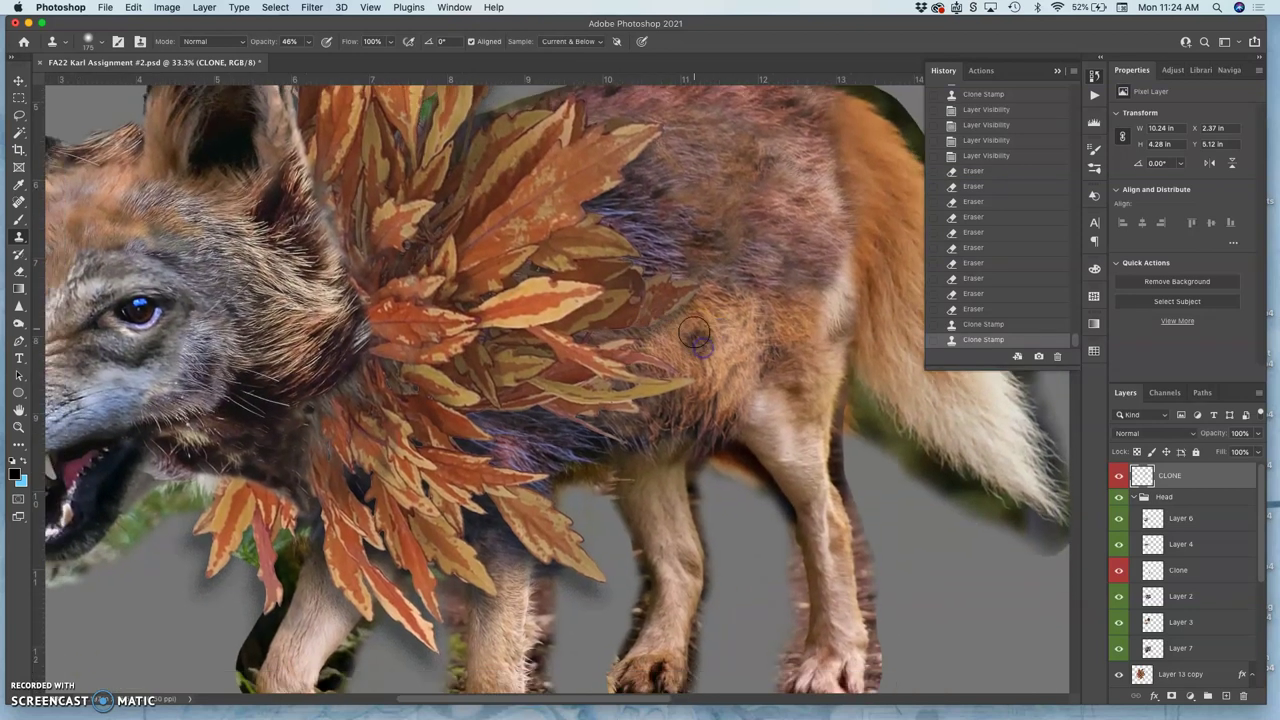
{"action": "left_click", "coordinate": [668, 220], "text": "alt"}
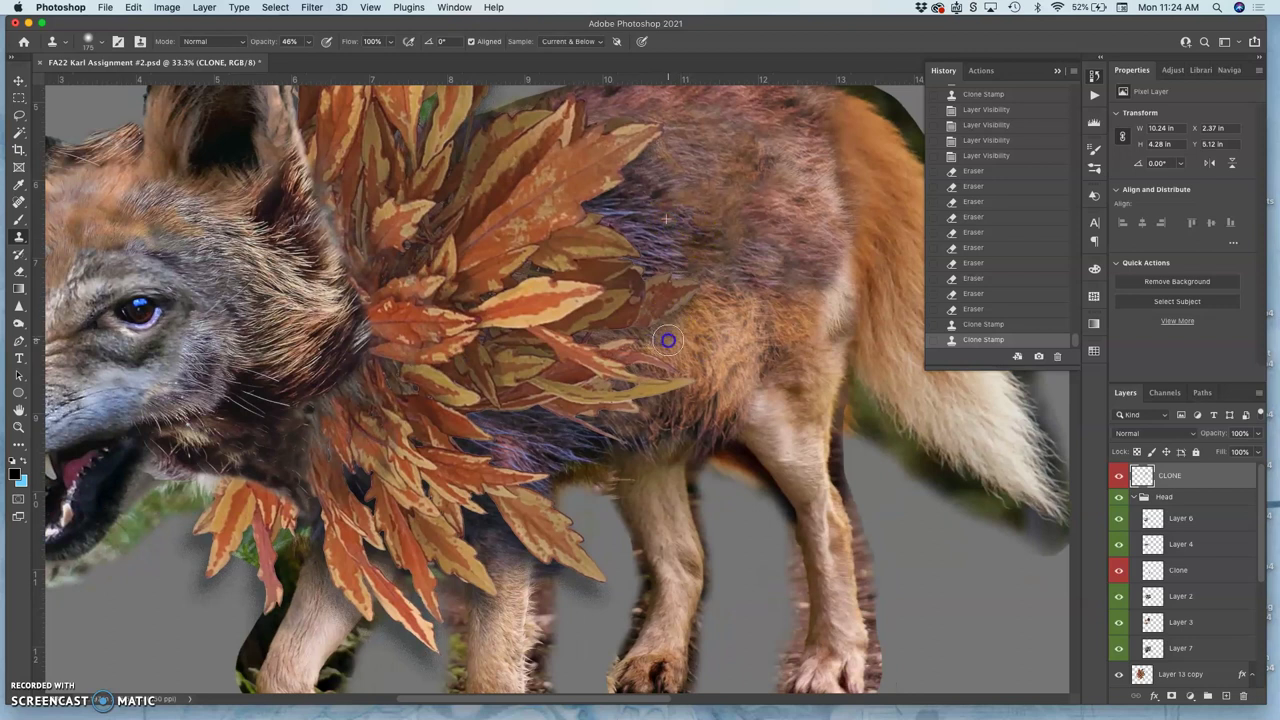
{"action": "left_click_drag", "start_coordinate": [667, 344], "coordinate": [665, 346]}
{"action": "left_click", "coordinate": [652, 255], "text": "alt"}
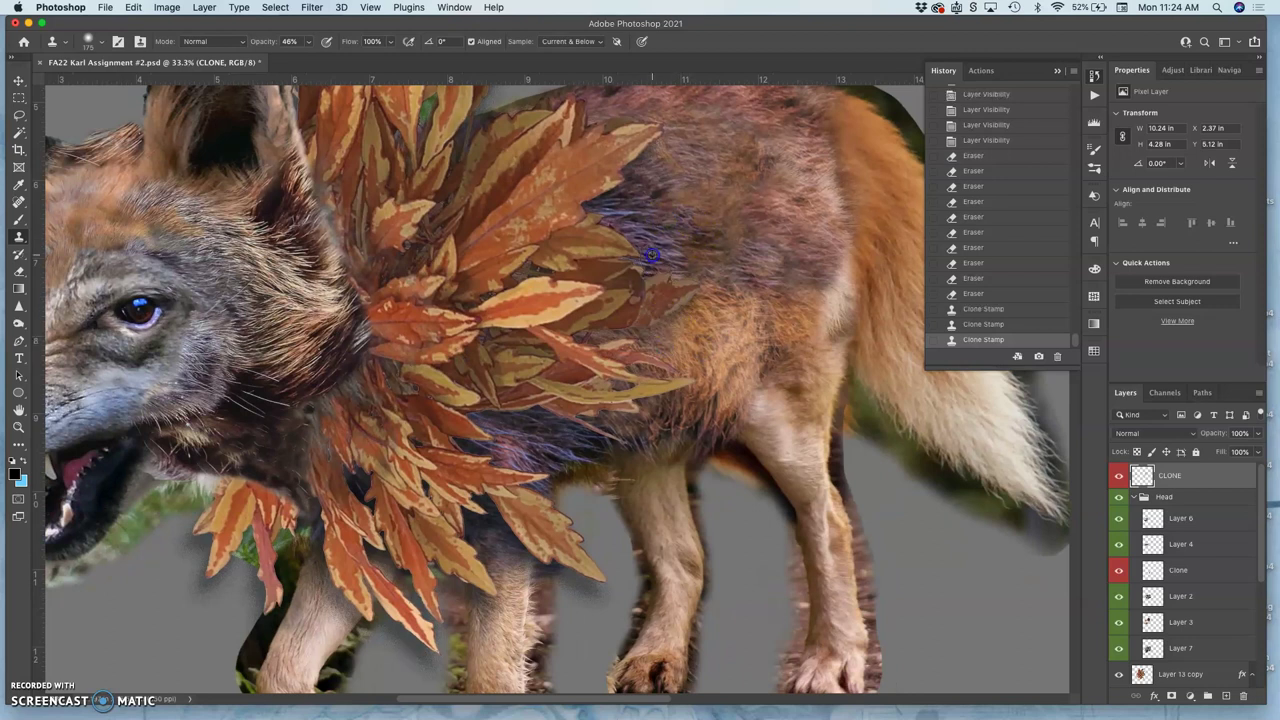
{"action": "left_click", "coordinate": [662, 328]}
{"action": "left_click", "coordinate": [682, 316]}
{"action": "left_click", "coordinate": [696, 304]}
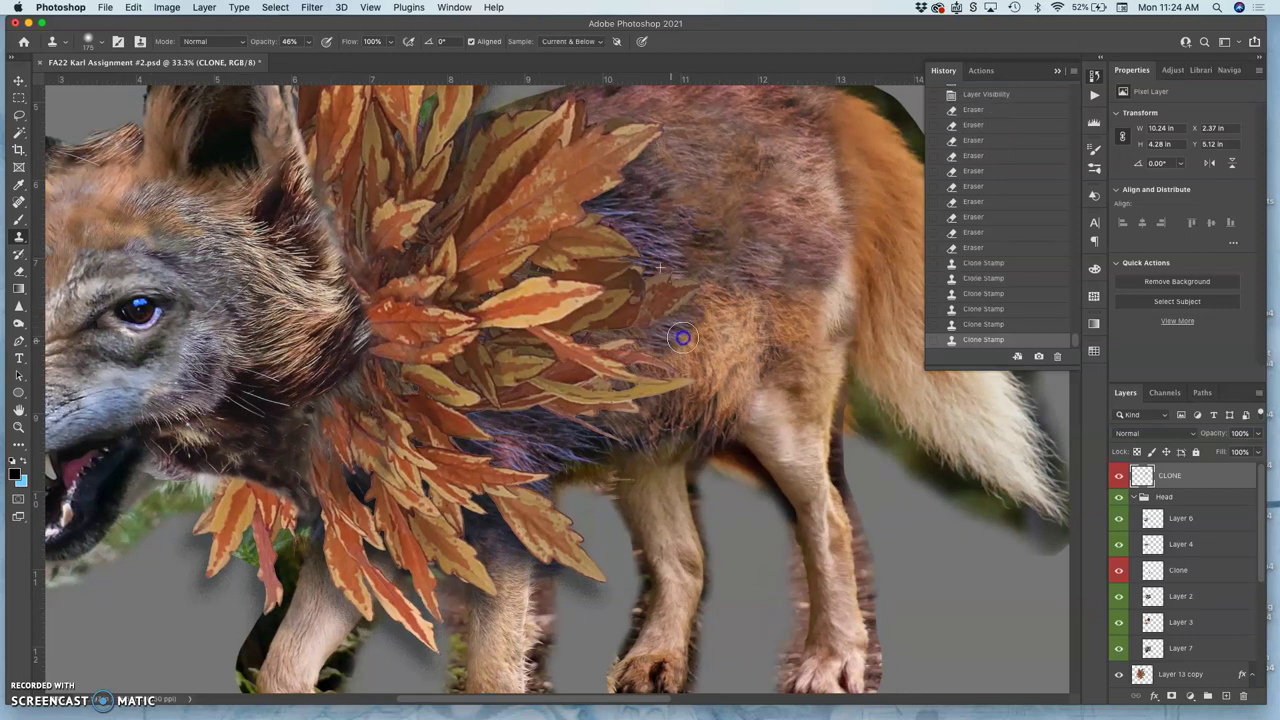
Clone reddish-purple fur from the upper flank over the orange fur in the middle of the lower flank
{"action": "left_click", "coordinate": [710, 345]}
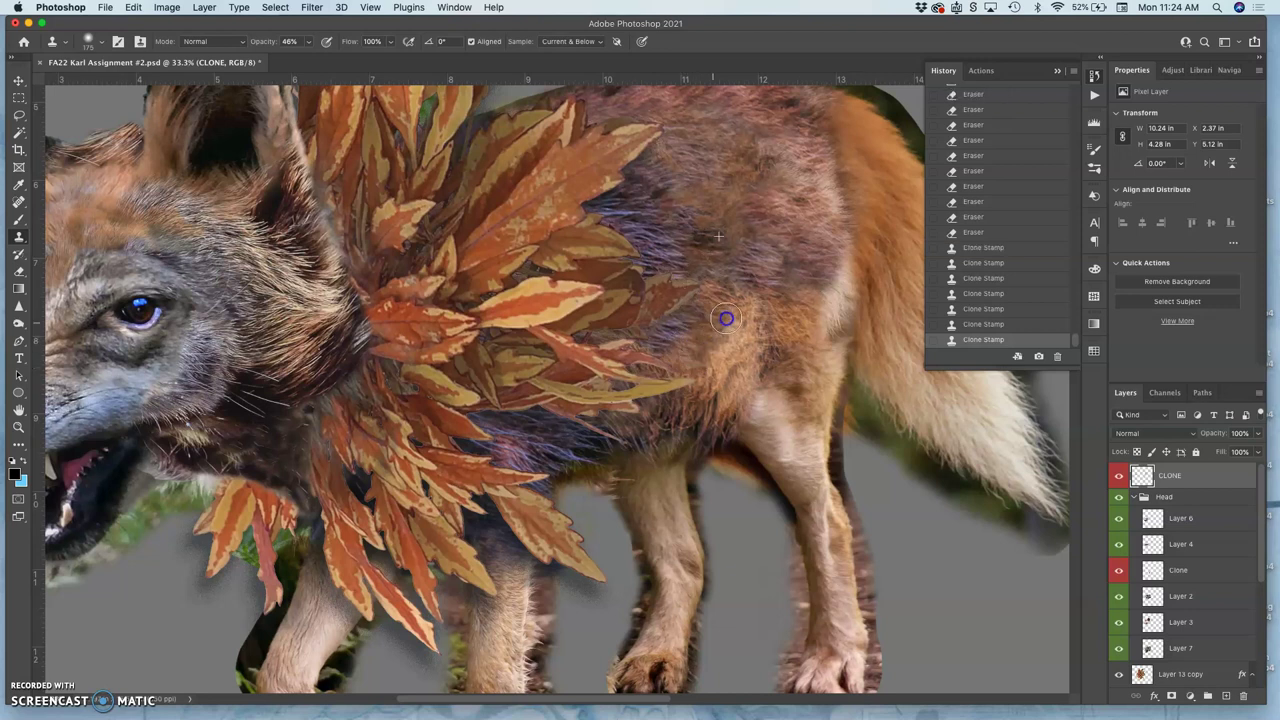
{"action": "left_click", "coordinate": [762, 311]}
{"action": "left_click", "coordinate": [731, 339]}
{"action": "left_click", "coordinate": [794, 206], "text": "alt"}
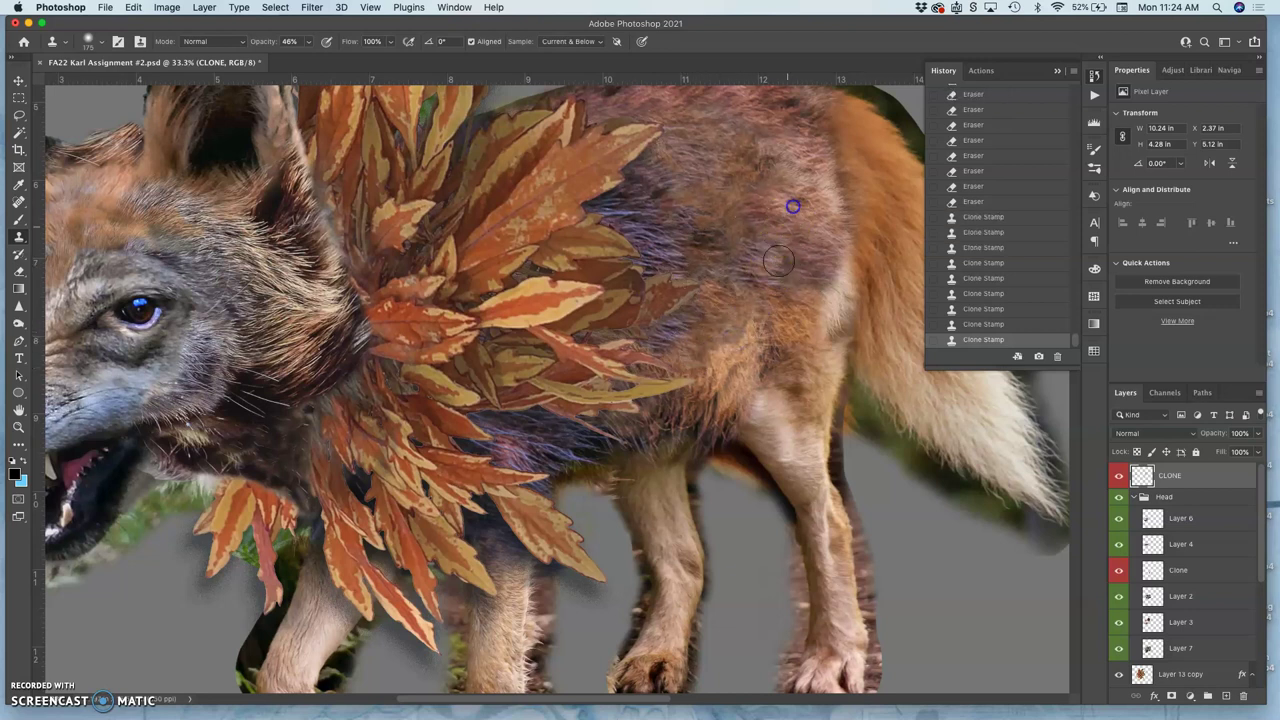
{"action": "left_click", "coordinate": [747, 352]}
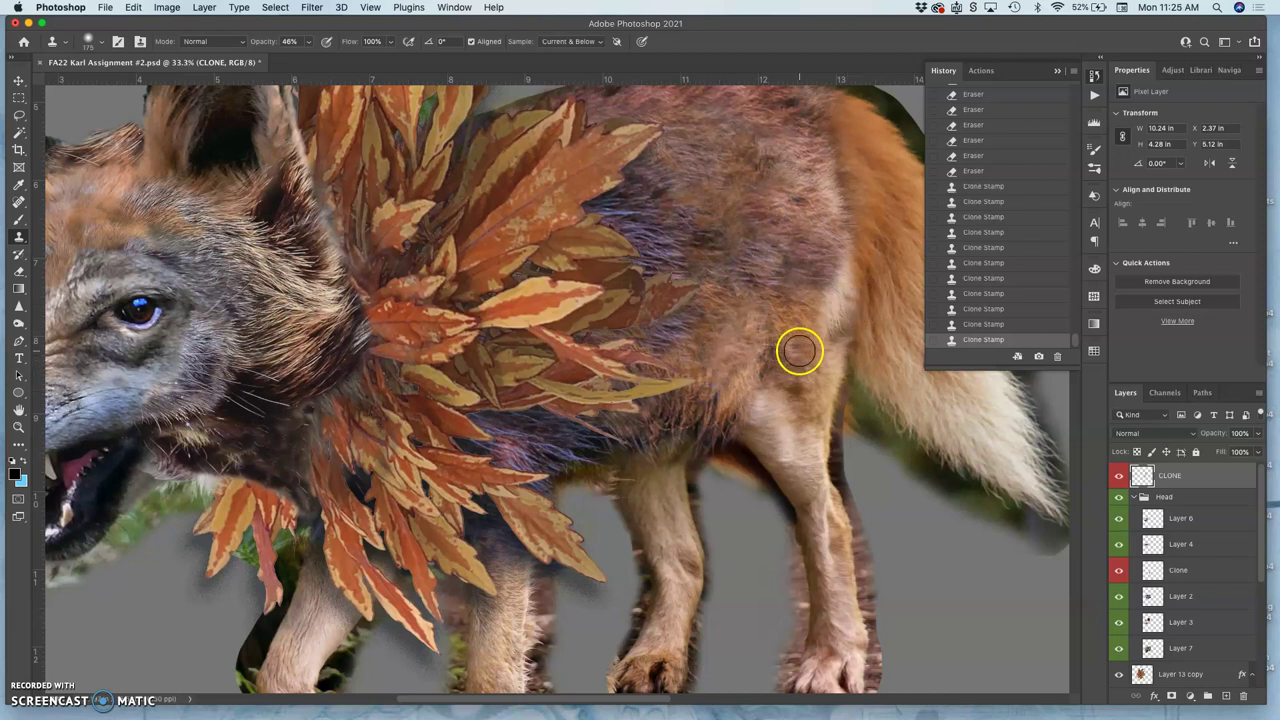
Clone flank fur from several sample points over the orange area above the top of the hind leg
{"action": "left_click", "coordinate": [760, 319]}
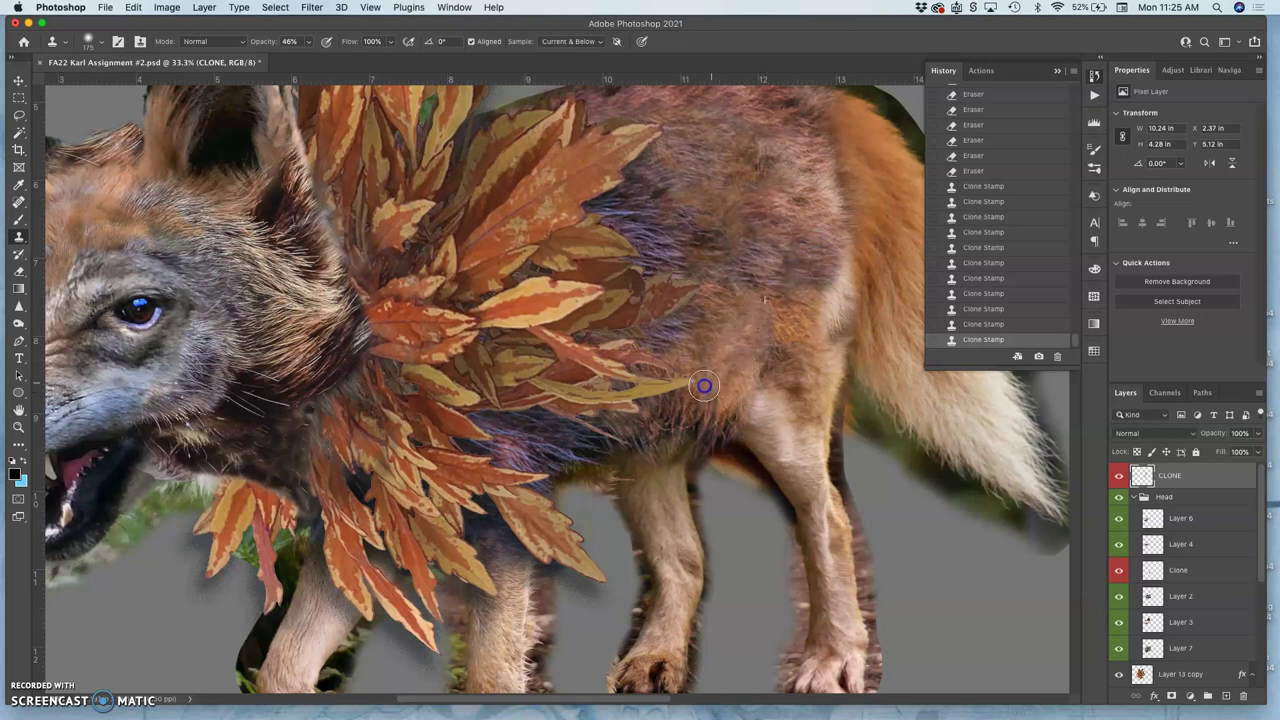
{"action": "left_click", "coordinate": [760, 368]}
{"action": "left_click", "coordinate": [834, 271]}
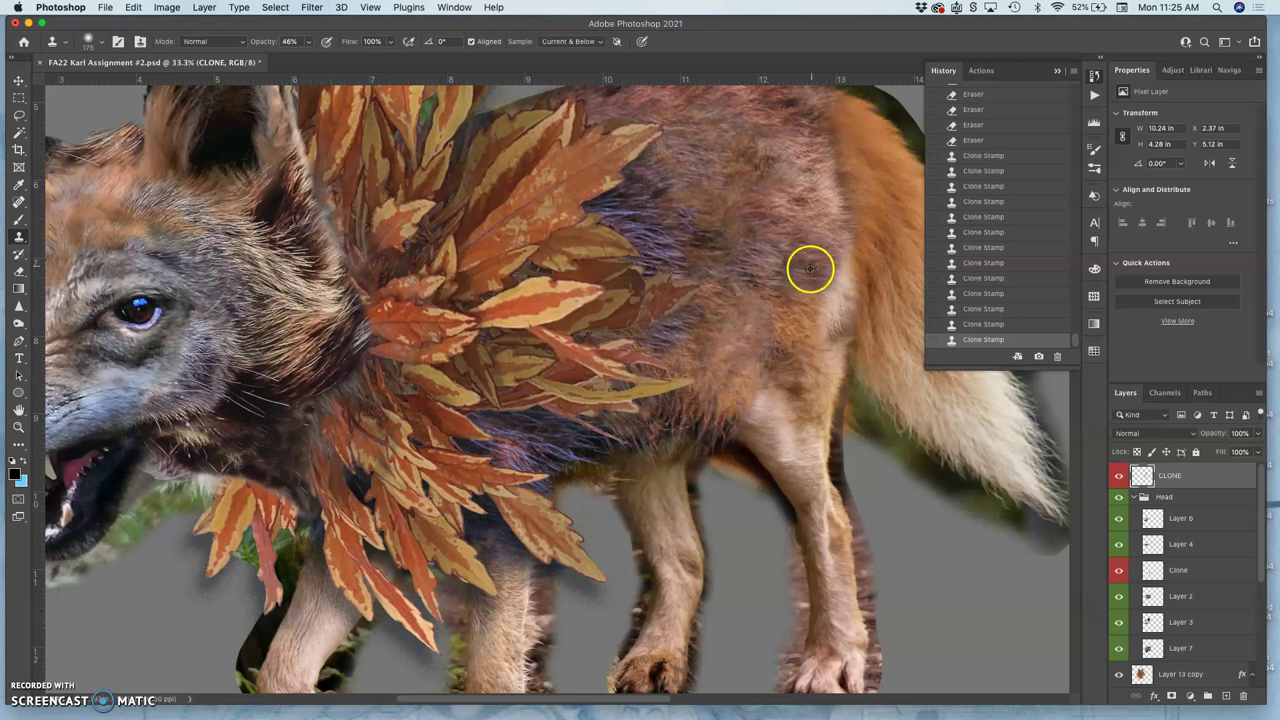
{"action": "left_click", "coordinate": [757, 331]}
{"action": "left_click", "coordinate": [677, 263]}
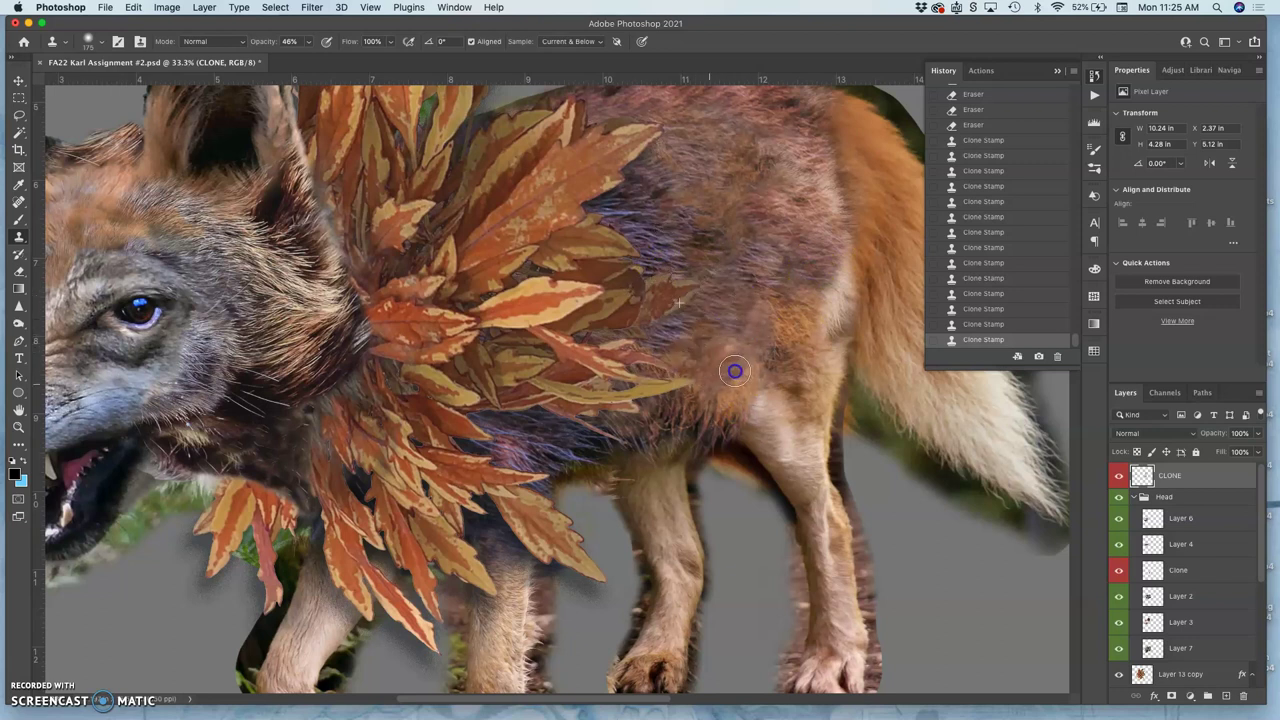
{"action": "mouse_move", "coordinate": [734, 371]}
{"action": "left_mouse_down"}
{"action": "mouse_move", "coordinate": [770, 379]}
{"action": "mouse_move", "coordinate": [786, 427]}
{"action": "mouse_move", "coordinate": [795, 381]}
{"action": "left_mouse_up"}
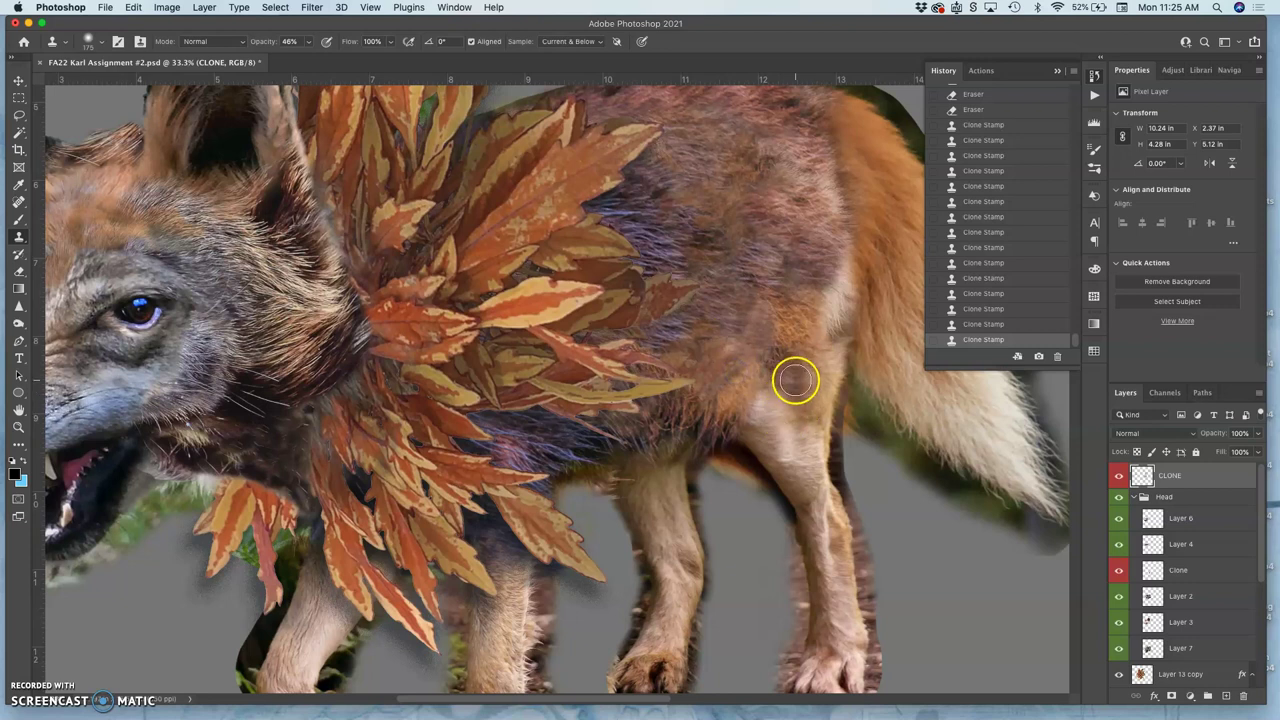
Toggle the CLONE layer's visibility off and on to compare the whole creature with and without the cloned flank fur
{"action": "key", "text": "super+minus"}
{"action": "left_click", "coordinate": [1117, 476]}
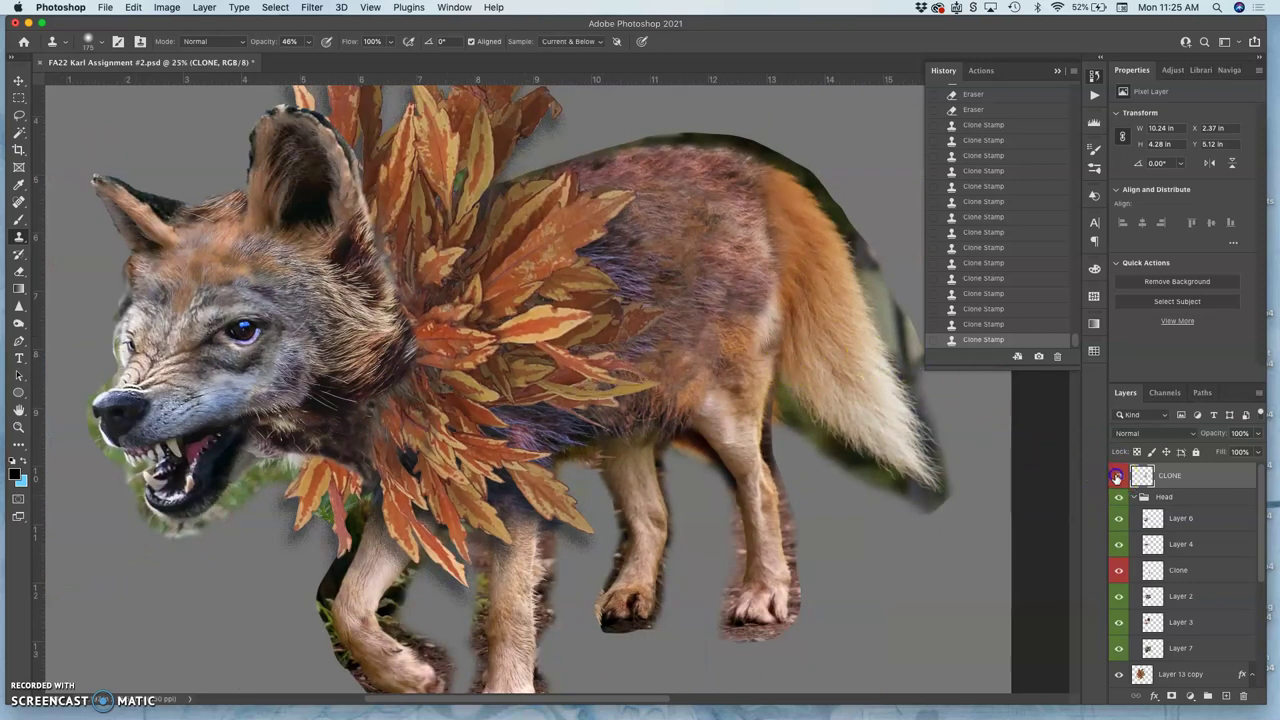
{"action": "left_click", "coordinate": [1117, 476]}
{"action": "left_click", "coordinate": [1117, 476]}
{"action": "left_click", "coordinate": [1117, 476]}
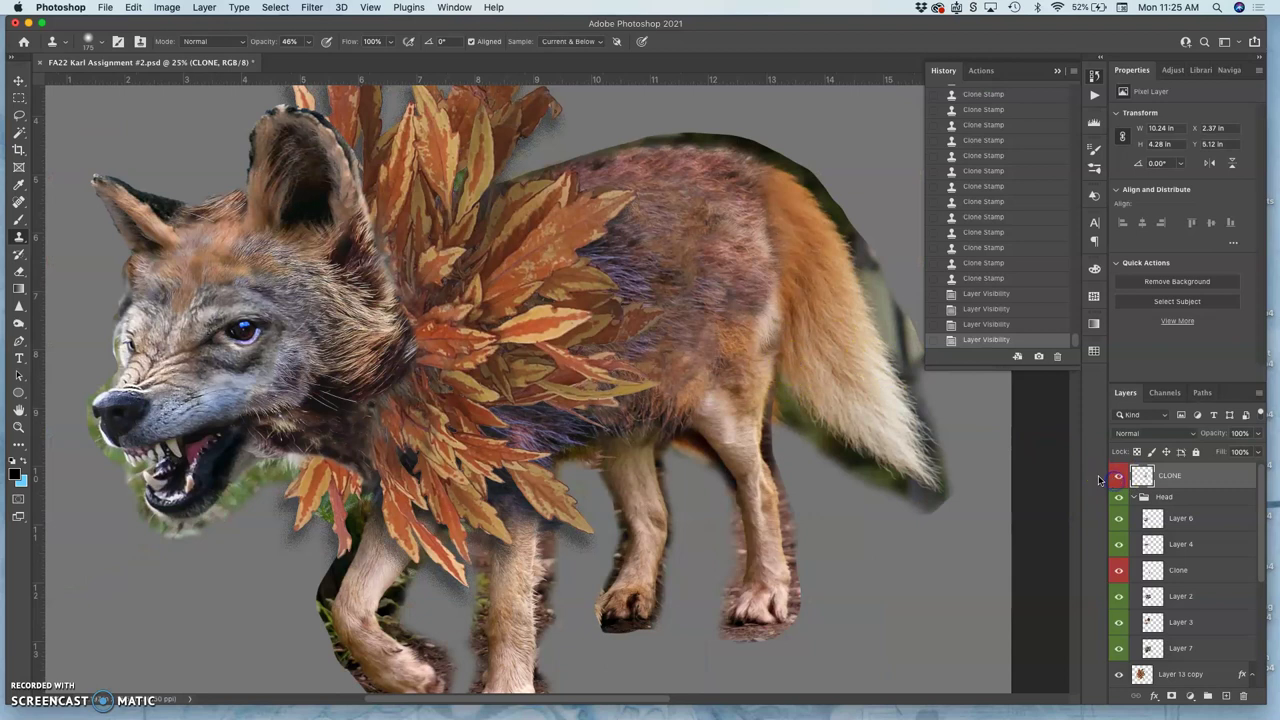
Soften the cloned fur on the flank and the forehead using the Eraser at 40% opacity
{"action": "left_click", "coordinate": [18, 271]}
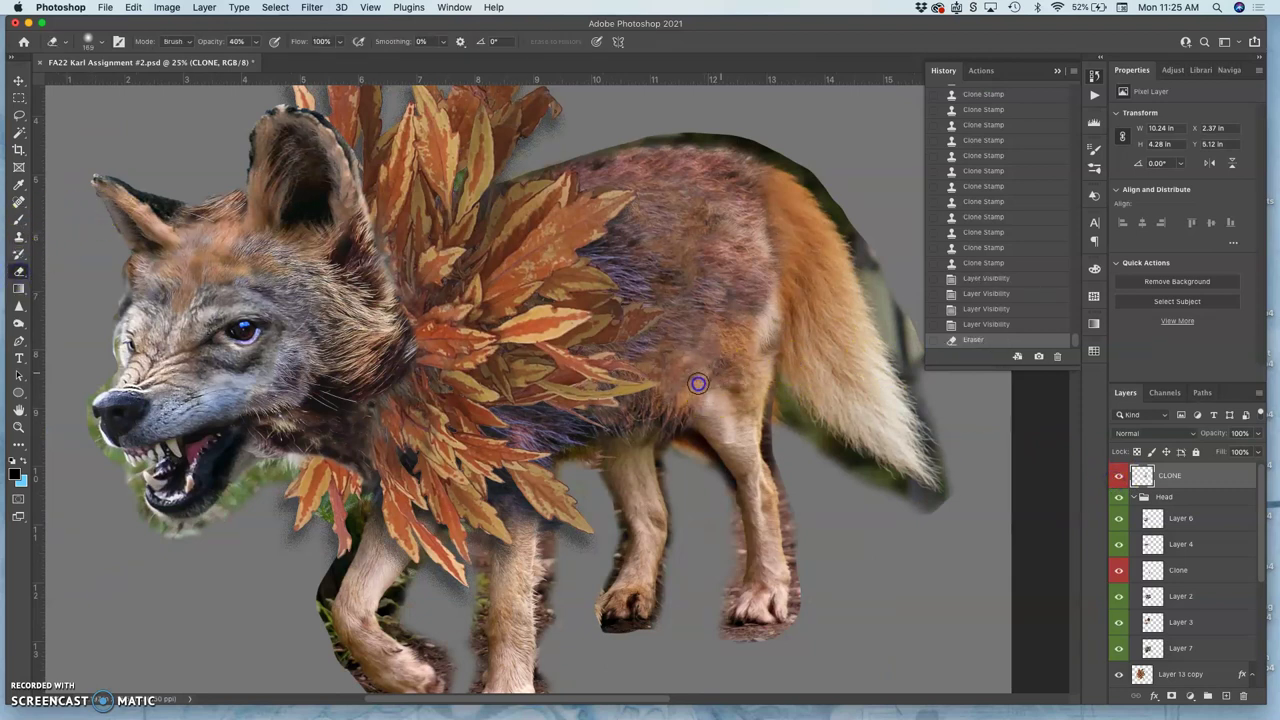
{"action": "mouse_move", "coordinate": [728, 338]}
{"action": "left_mouse_down"}
{"action": "mouse_move", "coordinate": [755, 300]}
{"action": "mouse_move", "coordinate": [718, 299]}
{"action": "mouse_move", "coordinate": [746, 237]}
{"action": "left_mouse_up"}
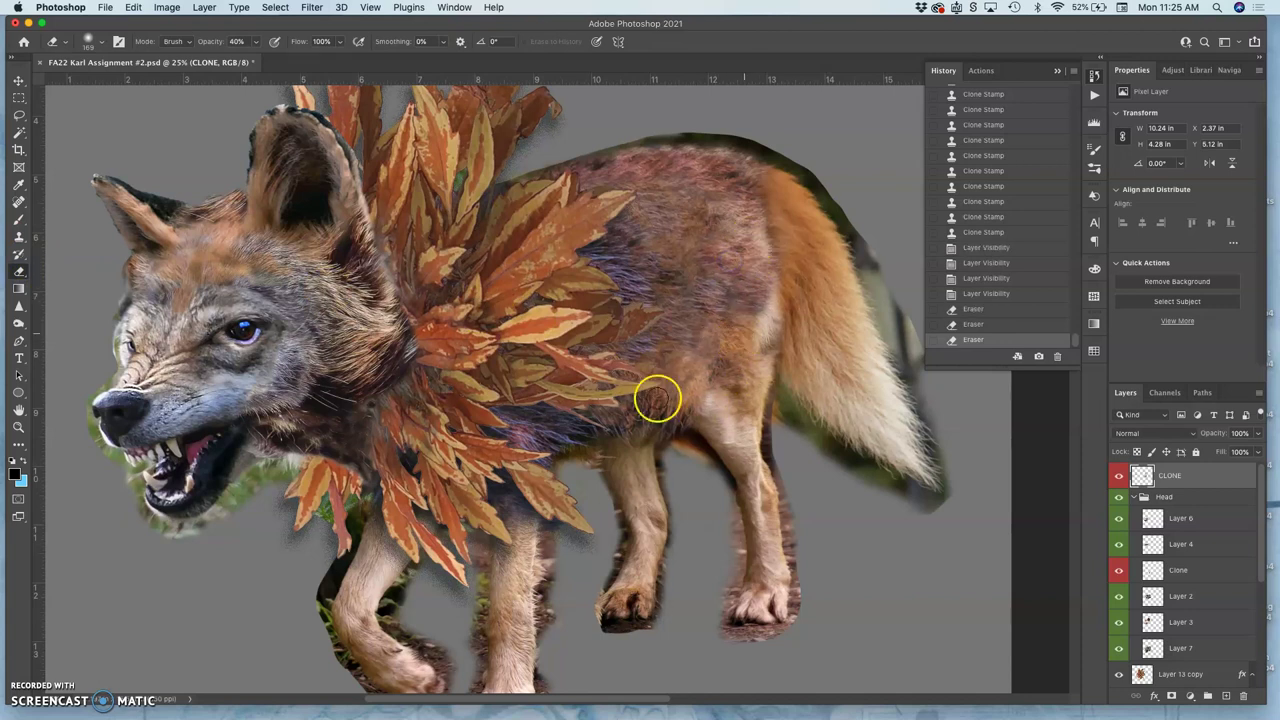
{"action": "mouse_move", "coordinate": [176, 286]}
{"action": "left_mouse_down"}
{"action": "mouse_move", "coordinate": [173, 322]}
{"action": "mouse_move", "coordinate": [216, 294]}
{"action": "left_mouse_up"}
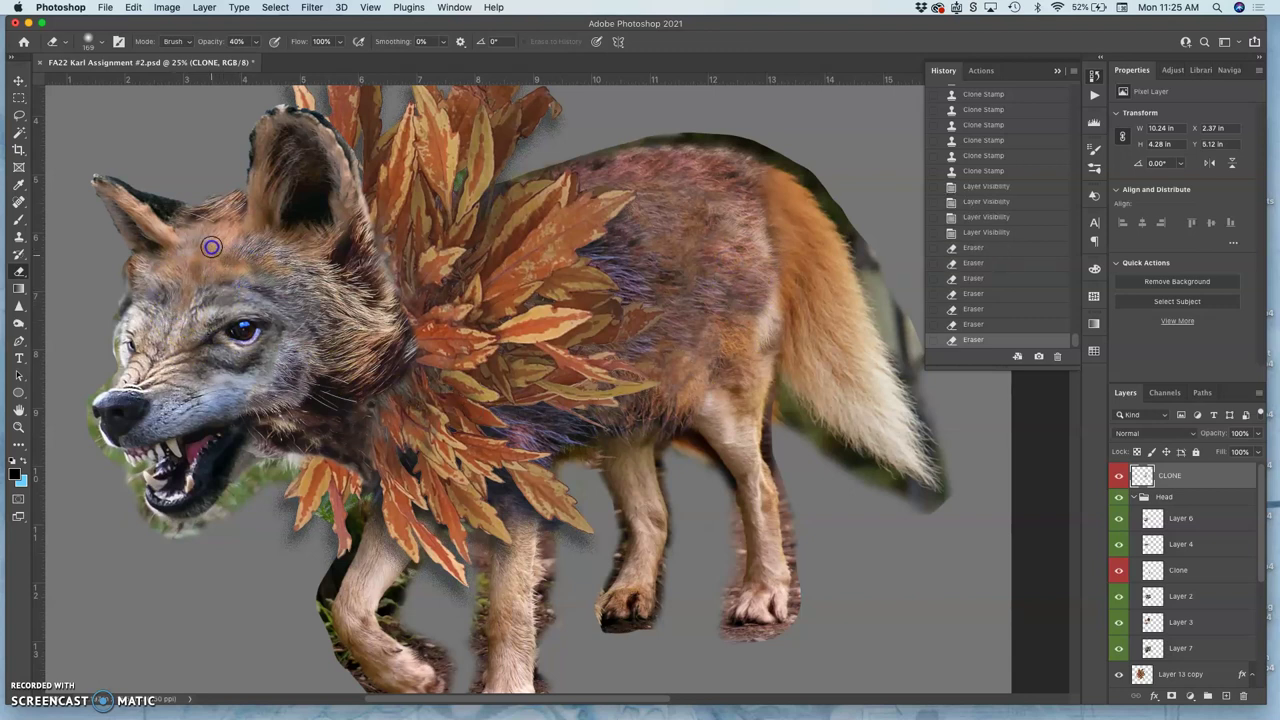
{"action": "left_click_drag", "start_coordinate": [211, 247], "coordinate": [190, 262]}
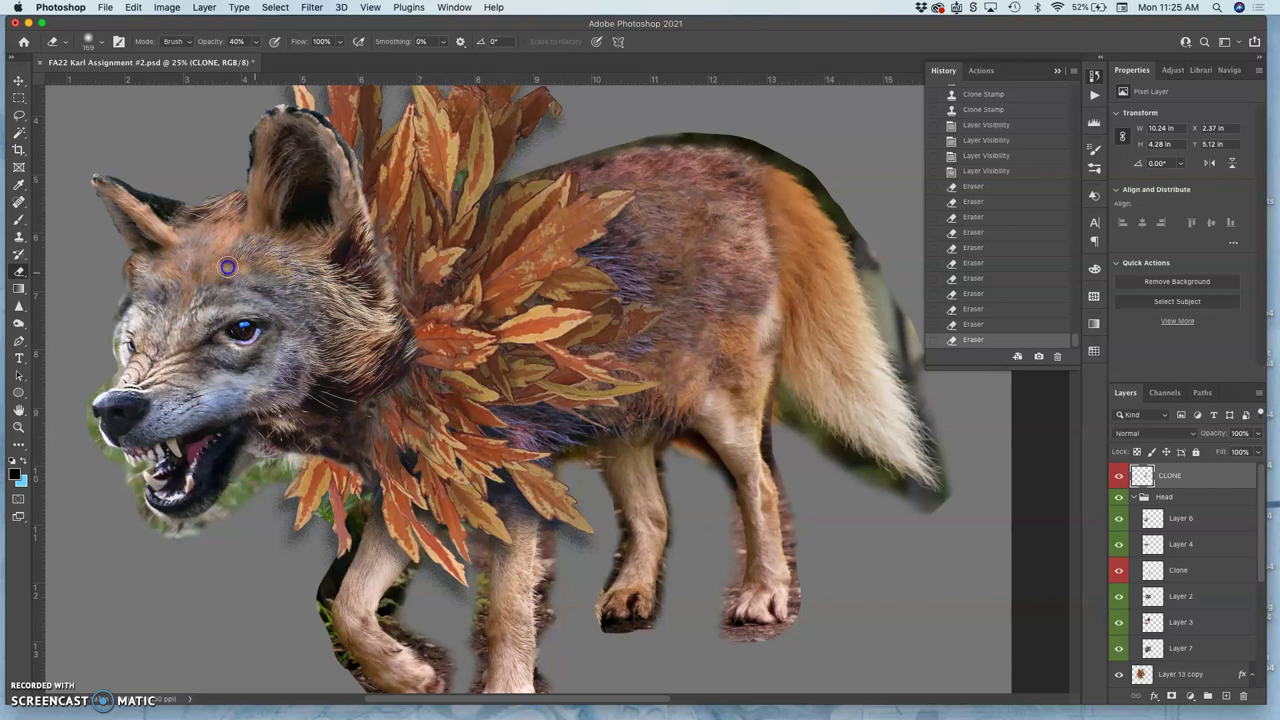
{"action": "left_click_drag", "start_coordinate": [228, 267], "coordinate": [241, 276]}
{"action": "left_click_drag", "start_coordinate": [241, 275], "coordinate": [231, 268]}
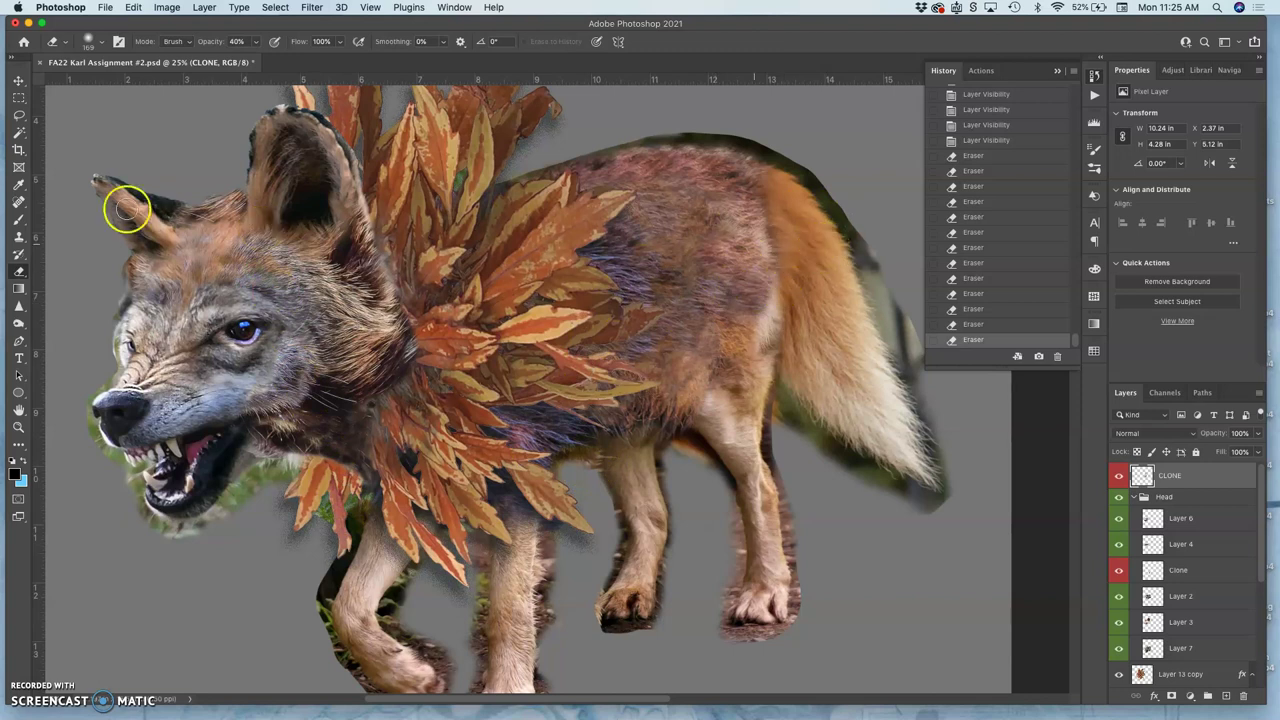
Clone orange fur from the tail onto the purple fur beside the leaf collar and along the belly
{"action": "left_click", "coordinate": [18, 236]}
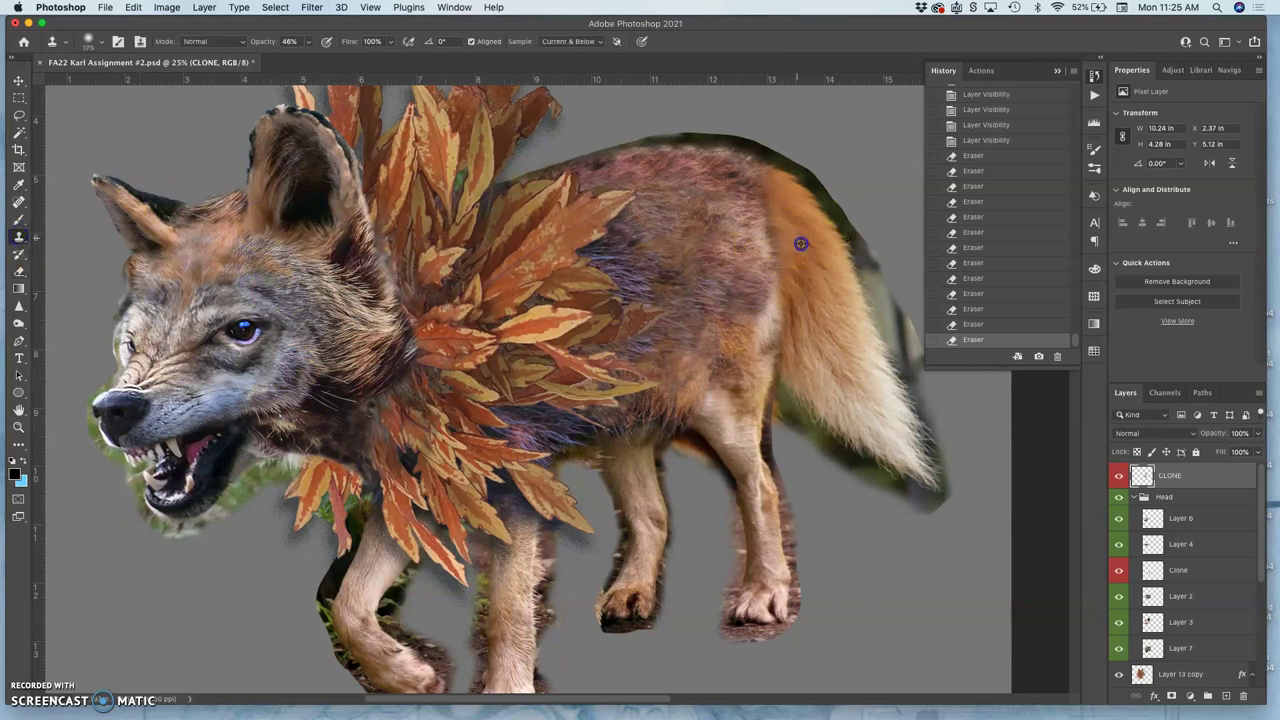
{"action": "left_click", "coordinate": [801, 244], "text": "alt"}
{"action": "left_click_drag", "start_coordinate": [608, 259], "coordinate": [603, 257]}
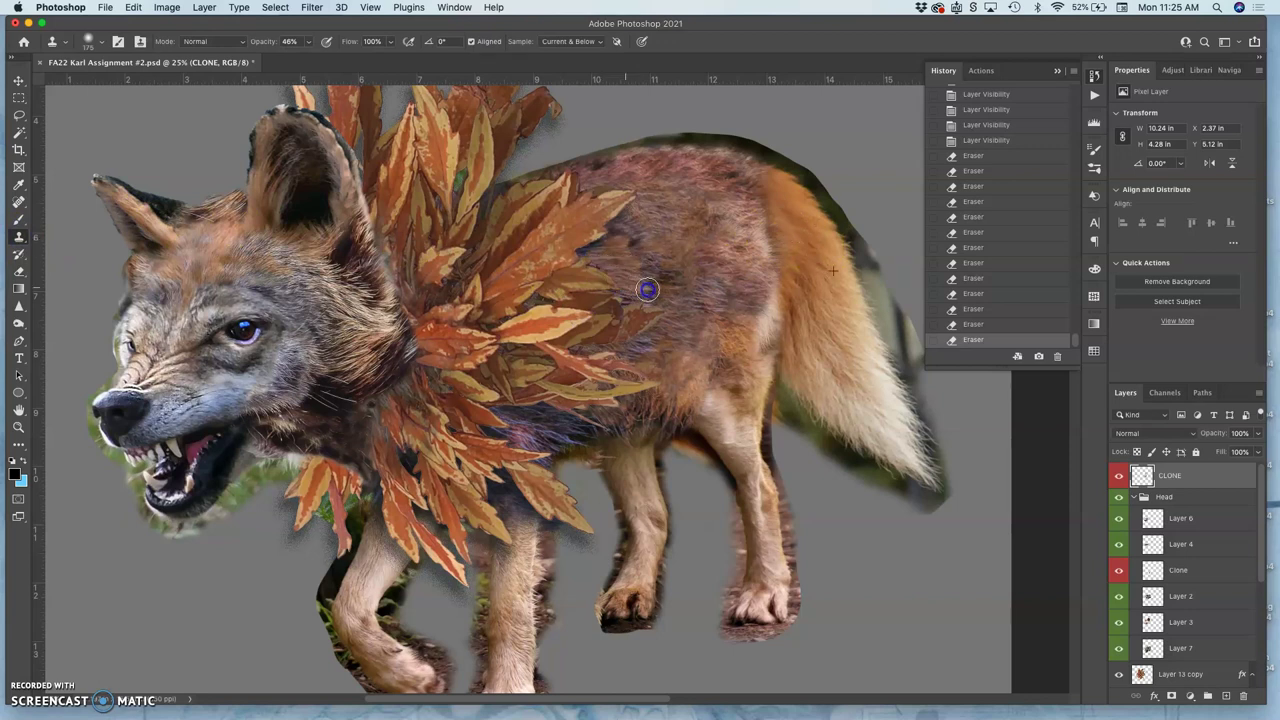
{"action": "left_click_drag", "start_coordinate": [637, 256], "coordinate": [600, 314]}
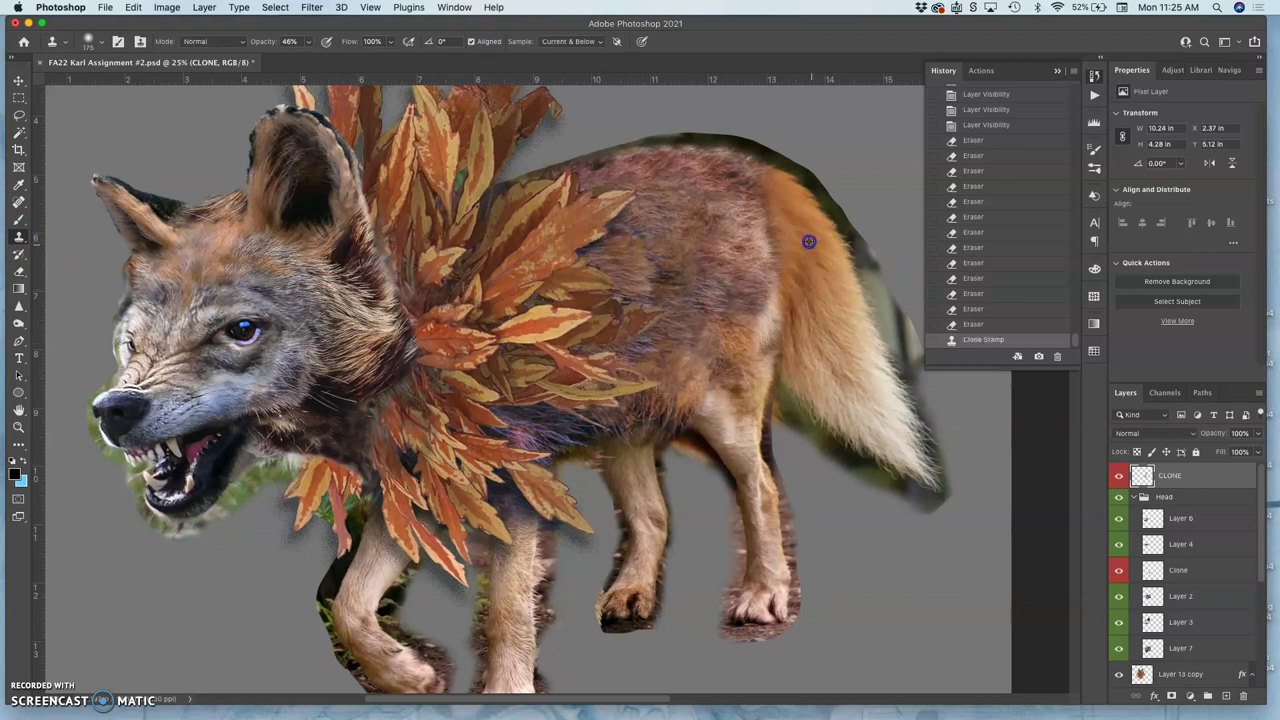
{"action": "mouse_move", "coordinate": [561, 453]}
{"action": "left_mouse_down"}
{"action": "mouse_move", "coordinate": [542, 425]}
{"action": "mouse_move", "coordinate": [572, 428]}
{"action": "left_mouse_up"}
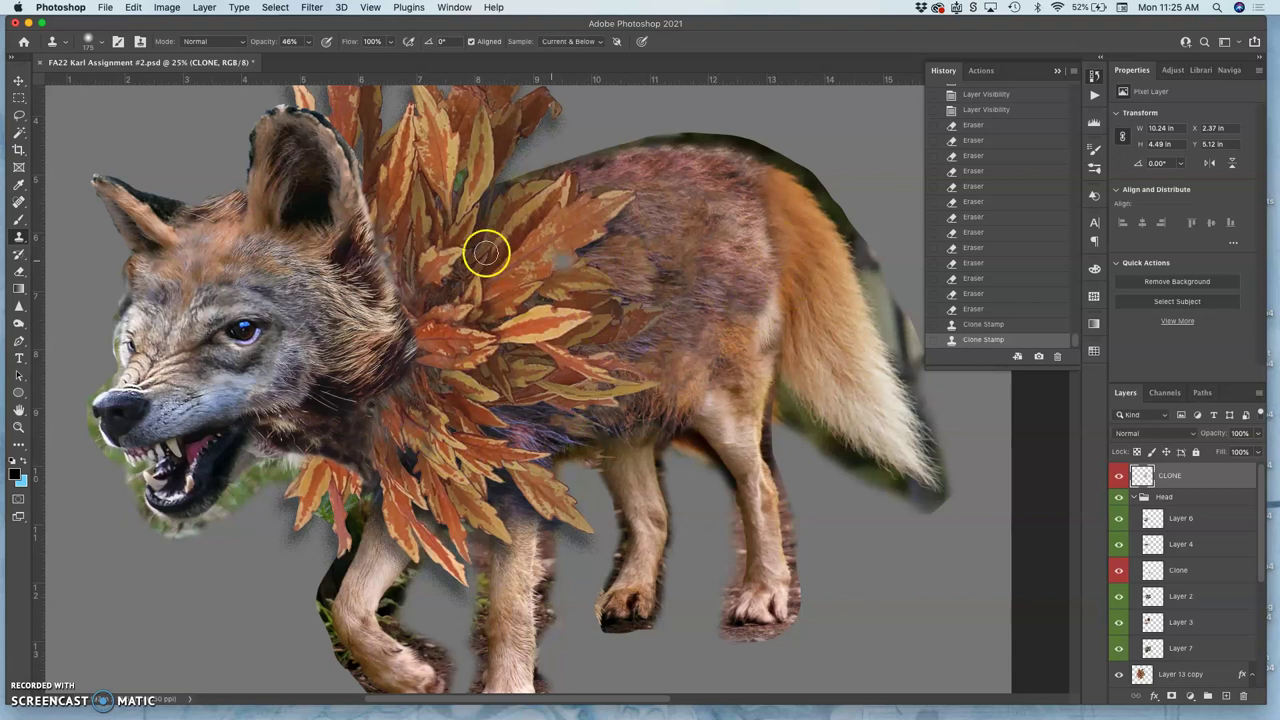
Soften the cloned tail fur beside the collar and the fur of the lower flank with the Eraser at 40% opacity
{"action": "left_click", "coordinate": [18, 270]}
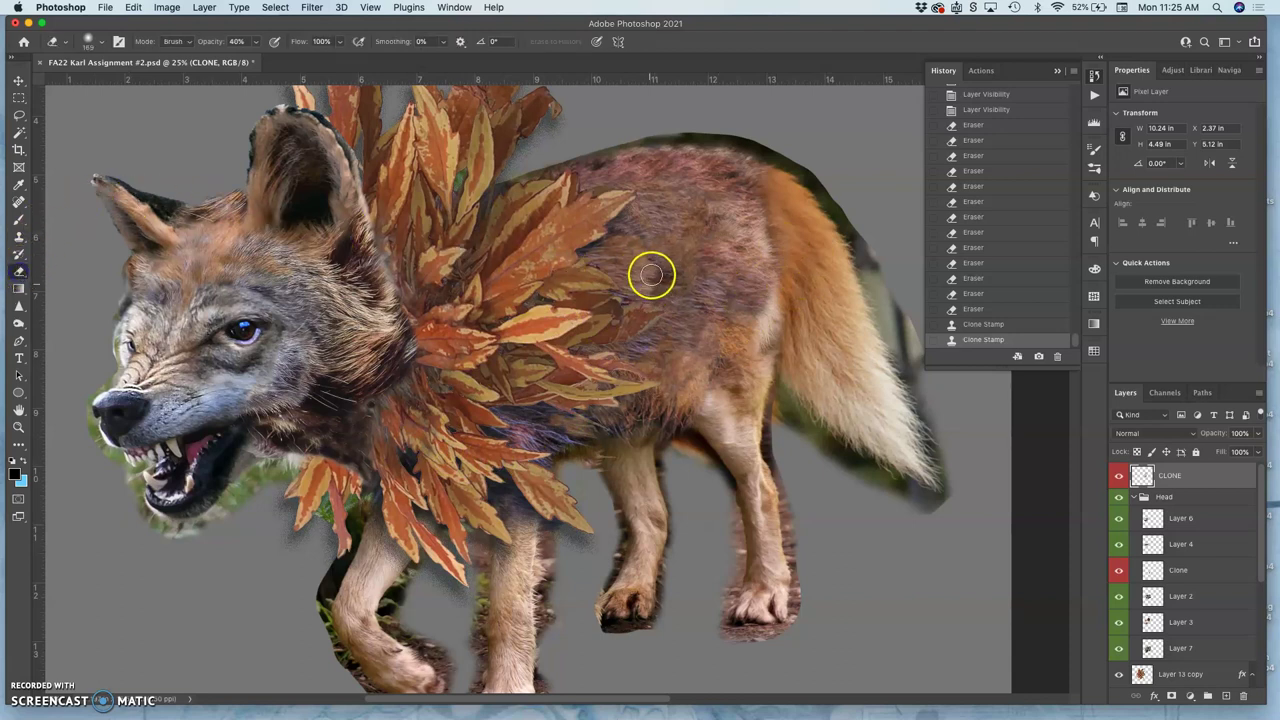
{"action": "left_click_drag", "start_coordinate": [633, 232], "coordinate": [631, 239]}
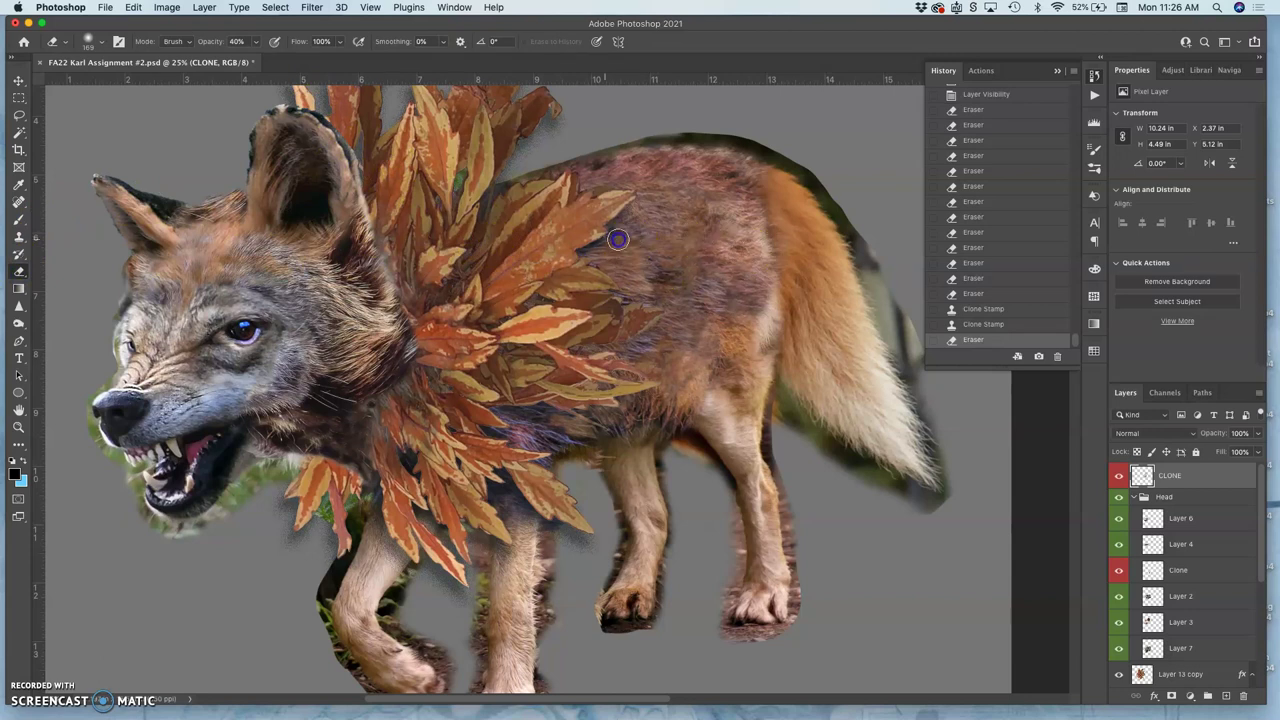
{"action": "left_click_drag", "start_coordinate": [636, 291], "coordinate": [679, 272]}
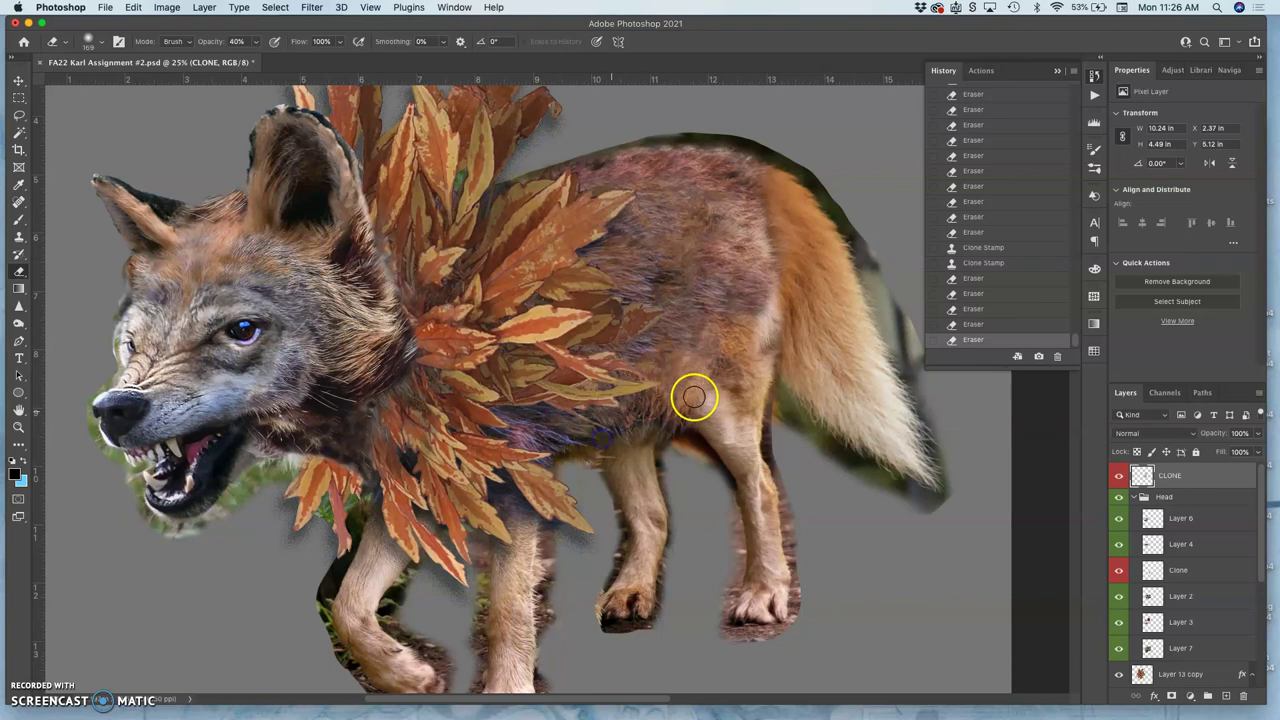
{"action": "mouse_move", "coordinate": [694, 391]}
{"action": "left_mouse_down"}
{"action": "mouse_move", "coordinate": [631, 449]}
{"action": "mouse_move", "coordinate": [662, 469]}
{"action": "mouse_move", "coordinate": [655, 580]}
{"action": "left_mouse_up"}
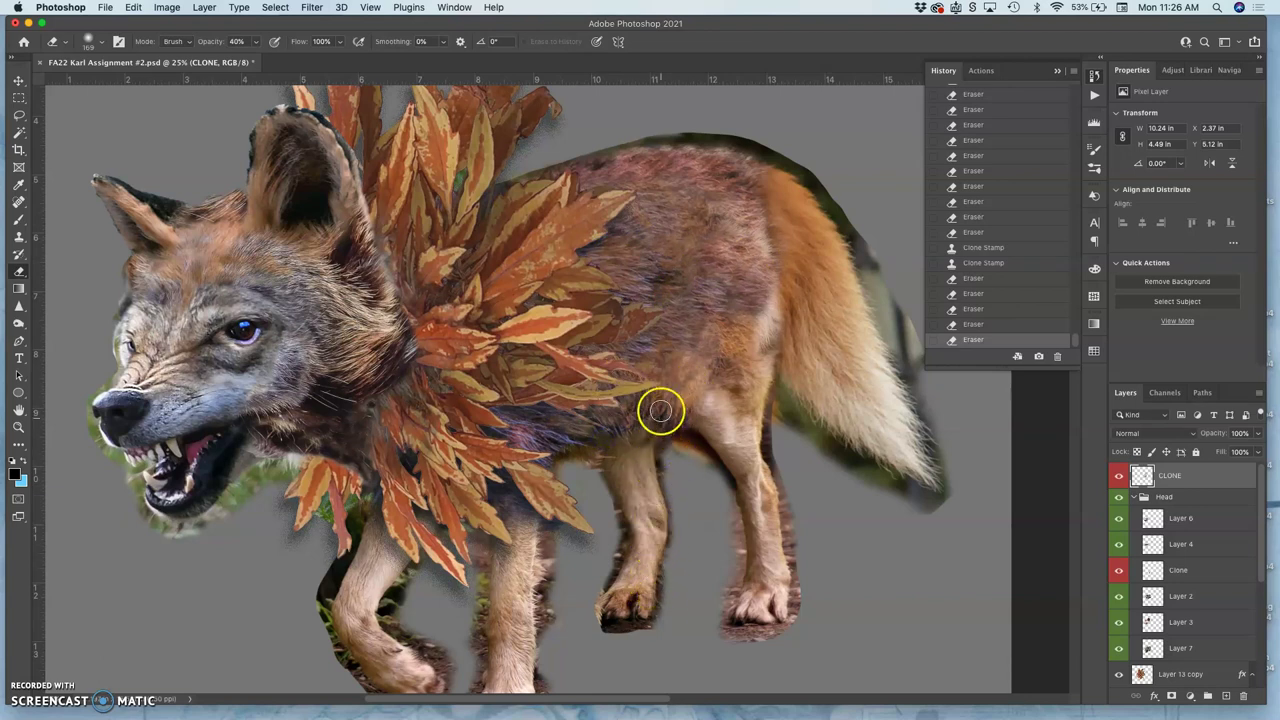
{"action": "mouse_move", "coordinate": [685, 396]}
{"action": "left_mouse_down"}
{"action": "mouse_move", "coordinate": [714, 351]}
{"action": "mouse_move", "coordinate": [706, 291]}
{"action": "left_mouse_up"}
Clone darker flank fur down over the top of the pale hind leg and soften it on the leg with the Eraser
{"action": "left_click", "coordinate": [19, 235]}
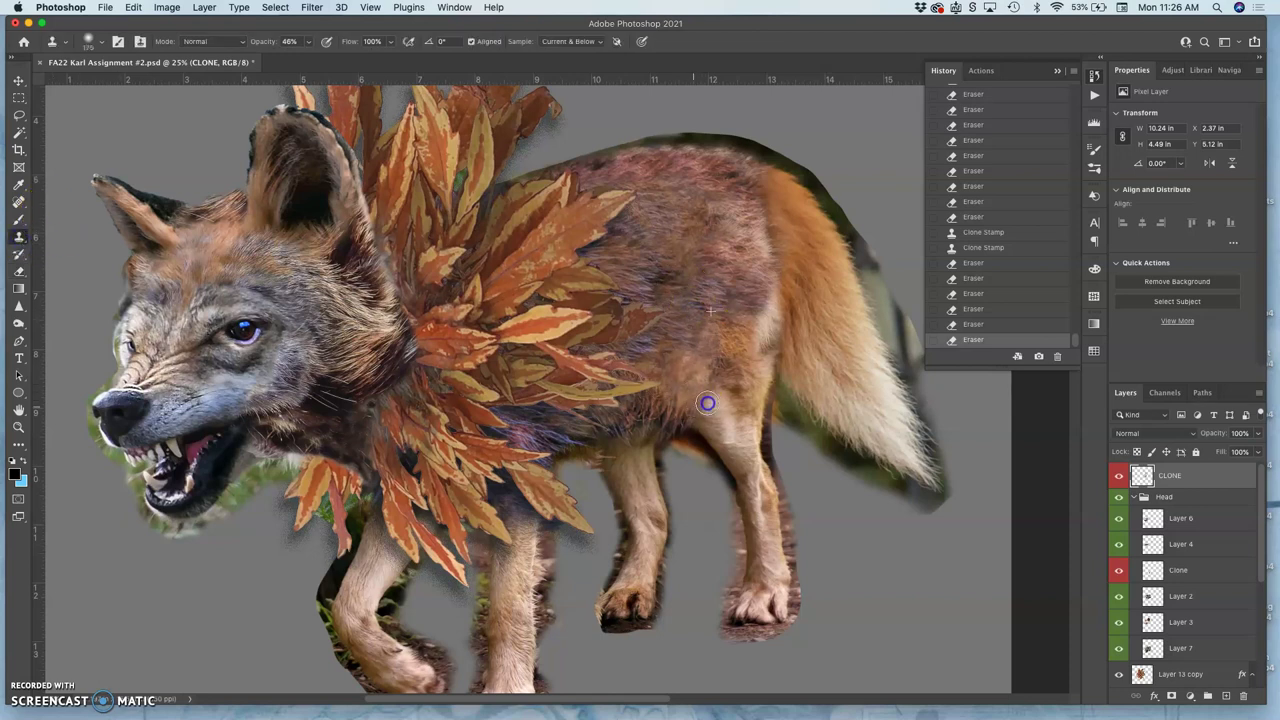
{"action": "left_click", "coordinate": [691, 300], "text": "alt"}
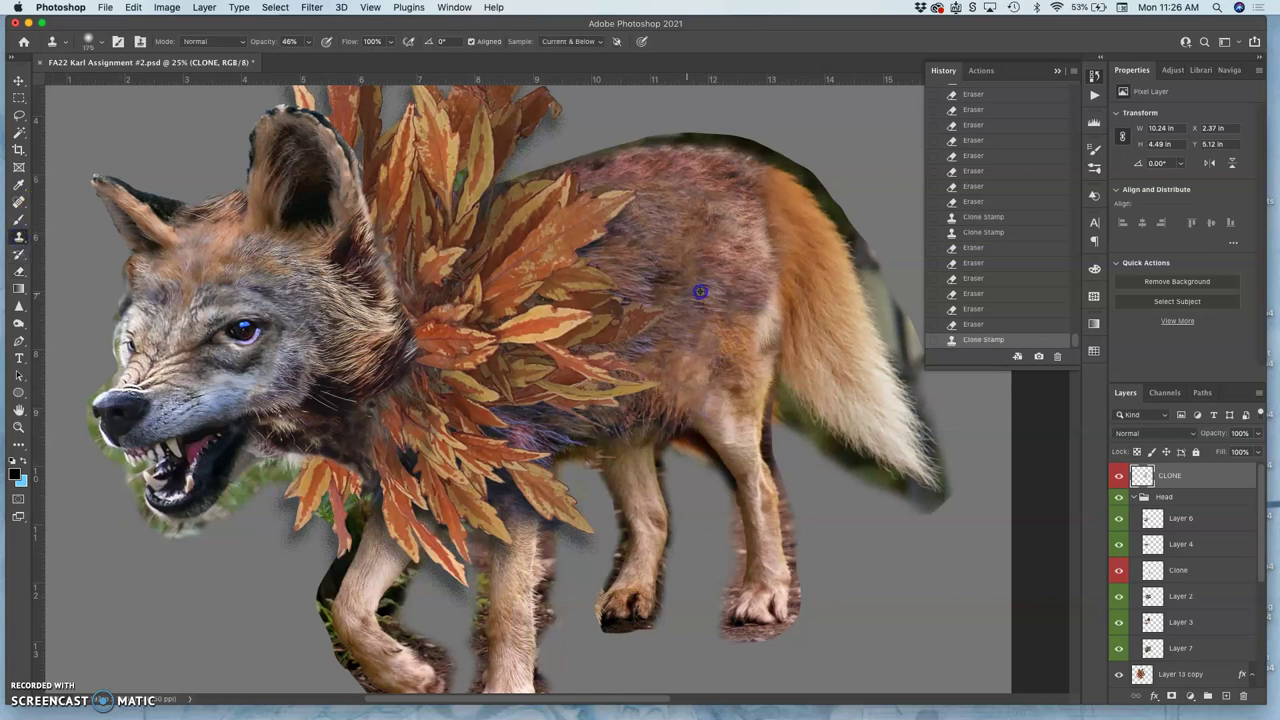
{"action": "left_click", "coordinate": [708, 403]}
{"action": "left_click", "coordinate": [709, 424]}
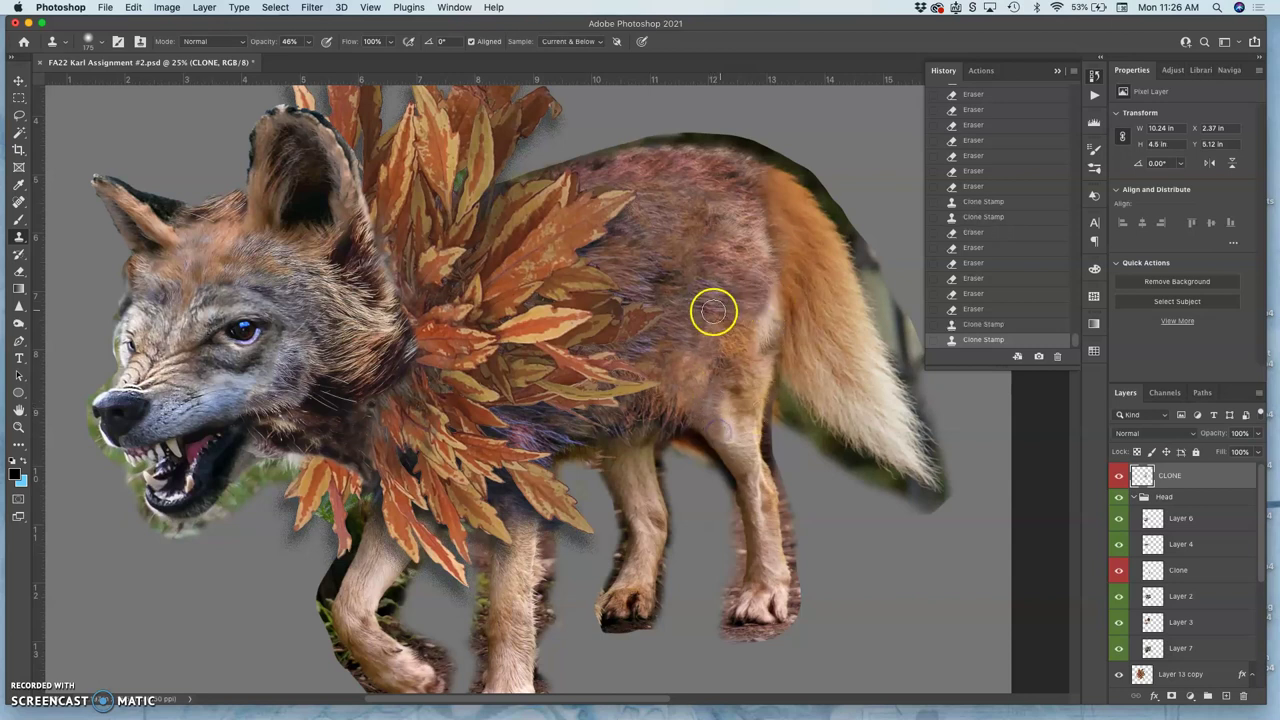
{"action": "left_click_drag", "start_coordinate": [727, 383], "coordinate": [716, 423]}
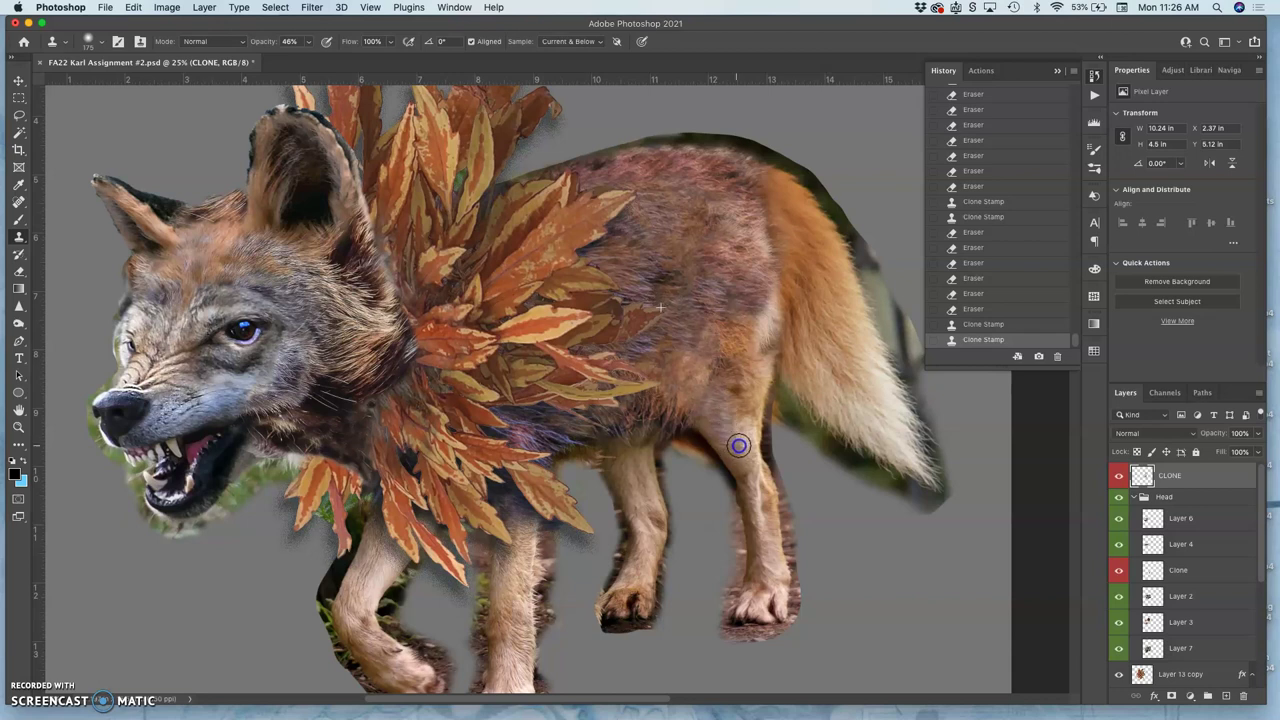
{"action": "left_click", "coordinate": [19, 271]}
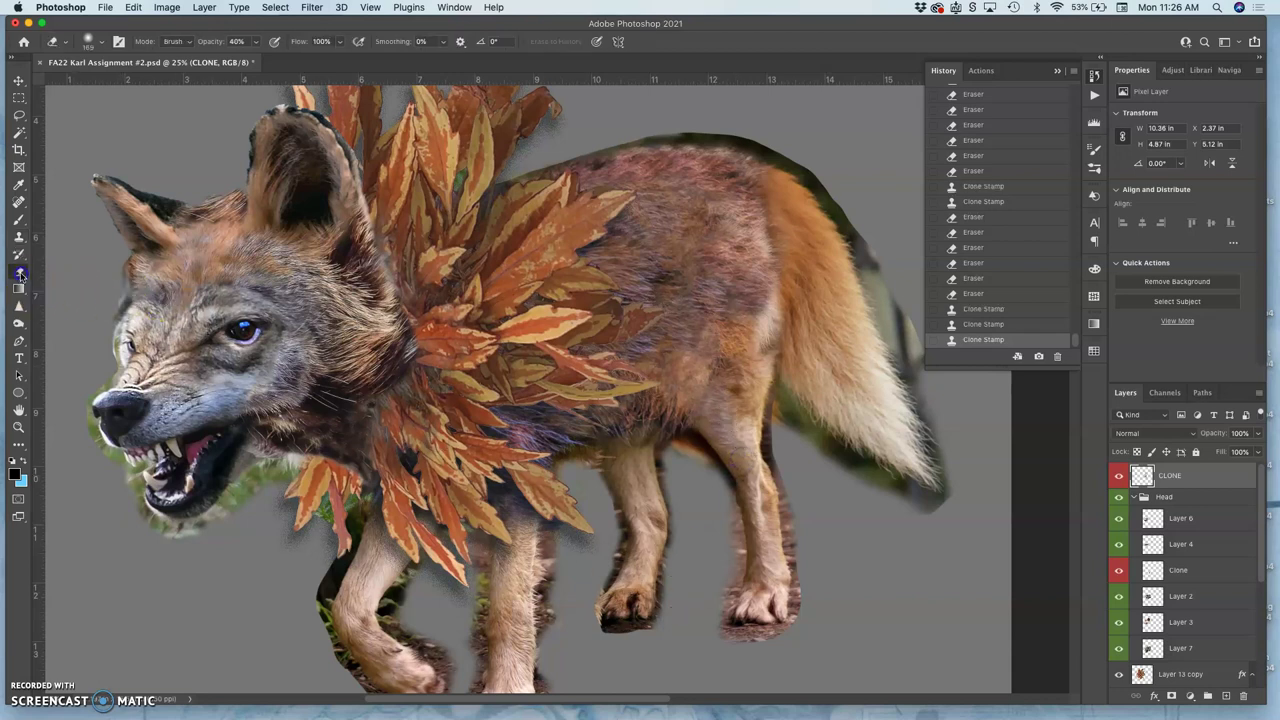
{"action": "left_click", "coordinate": [746, 483]}
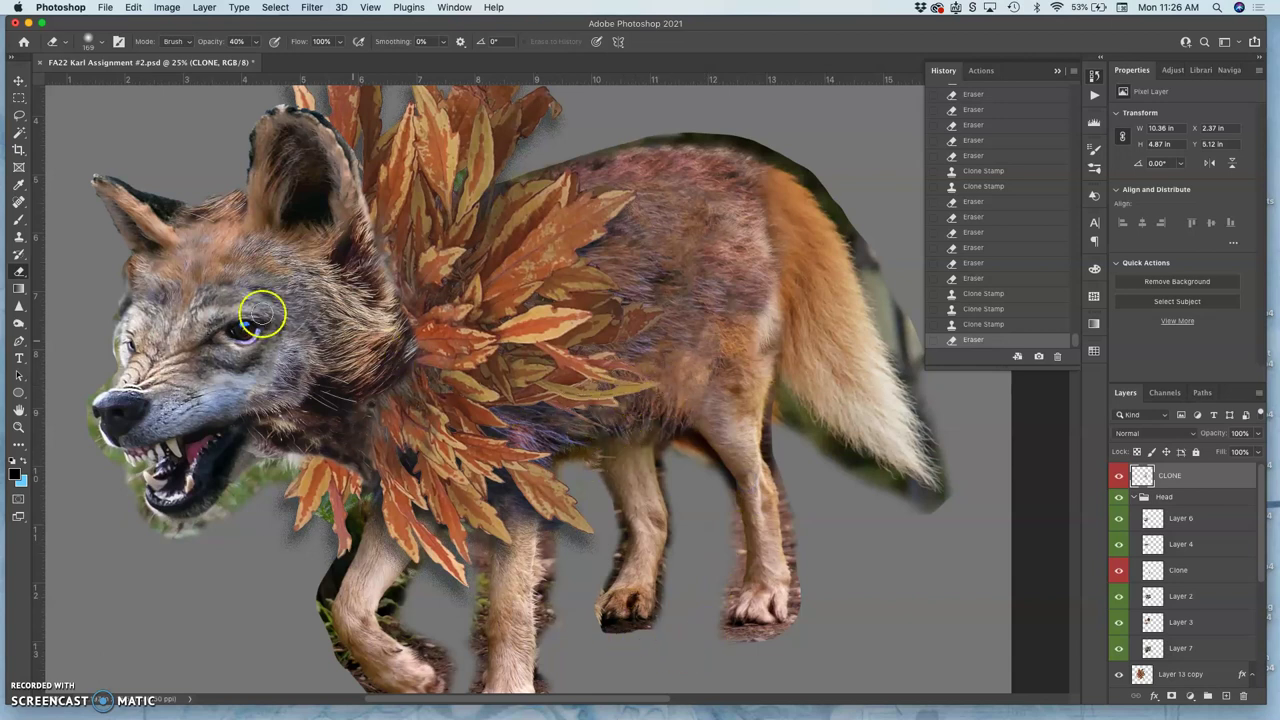
{"action": "left_click", "coordinate": [19, 237]}
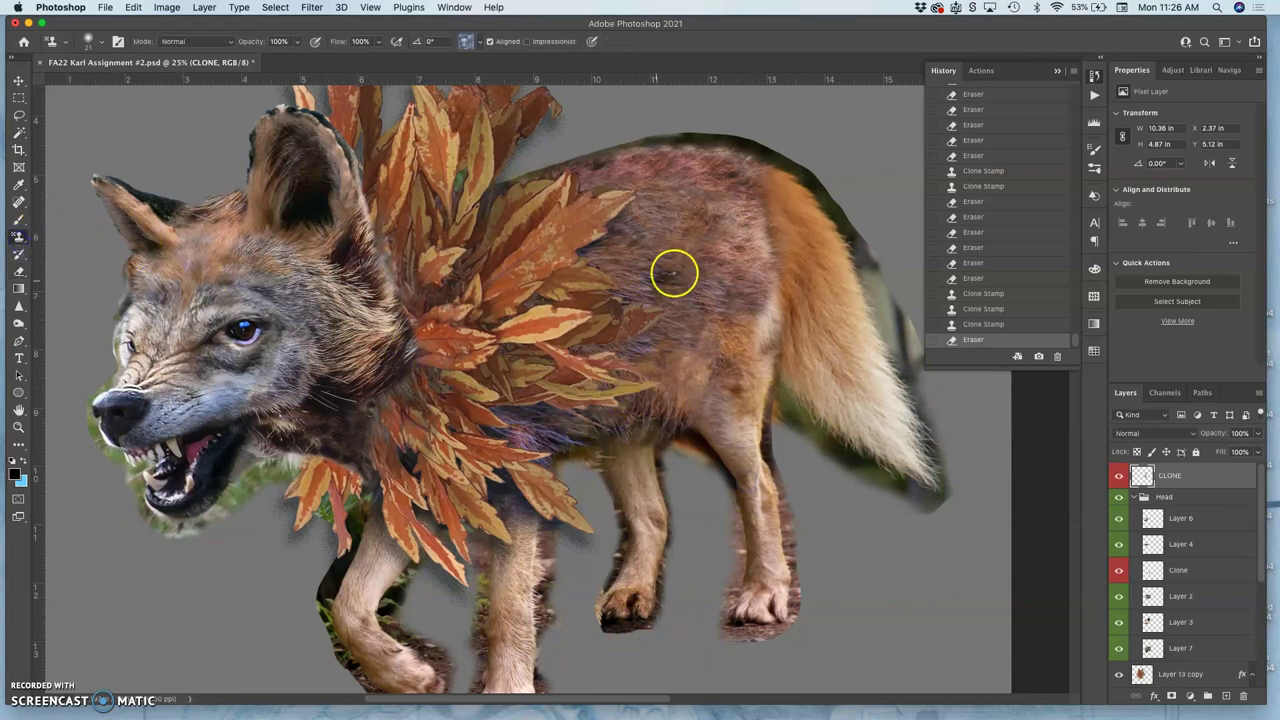
{"action": "left_click", "coordinate": [675, 390]}
{"action": "left_click", "coordinate": [621, 374]}
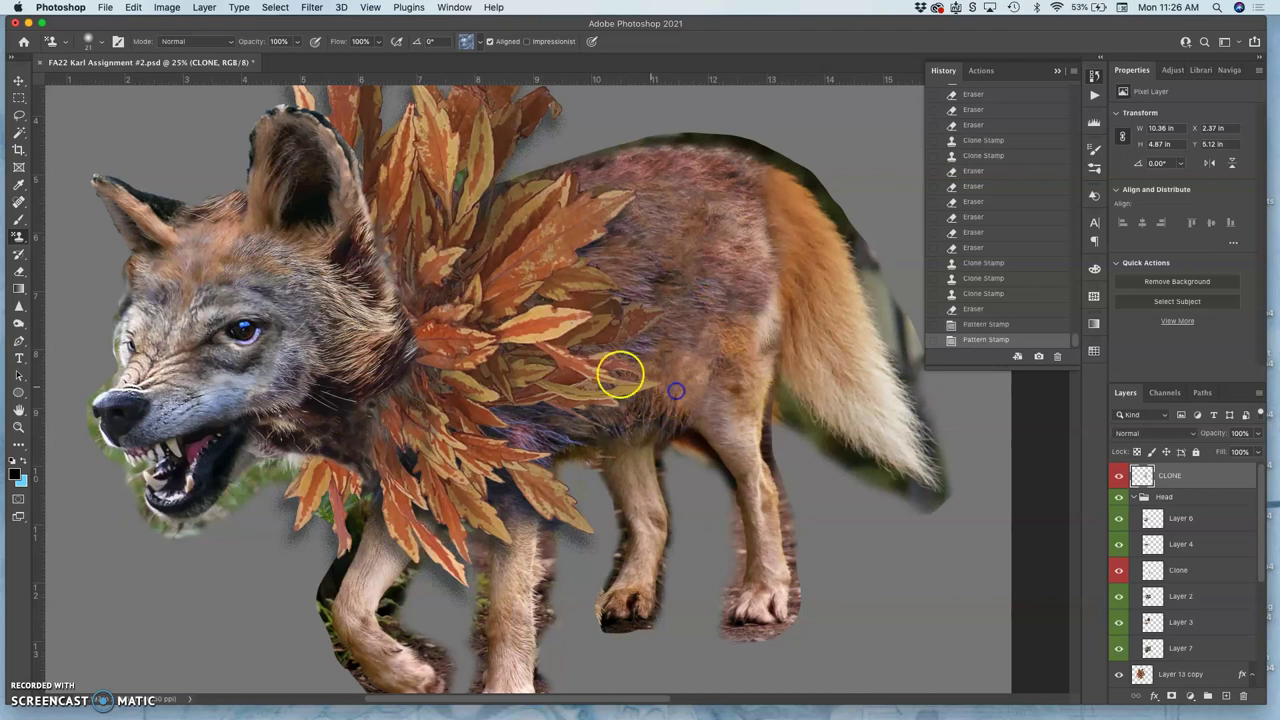
Clone fur from the middle of the flank onto the lower flank beside the leaf collar's tips using the Clone Stamp at 46% opacity
{"action": "right_click", "coordinate": [19, 237]}
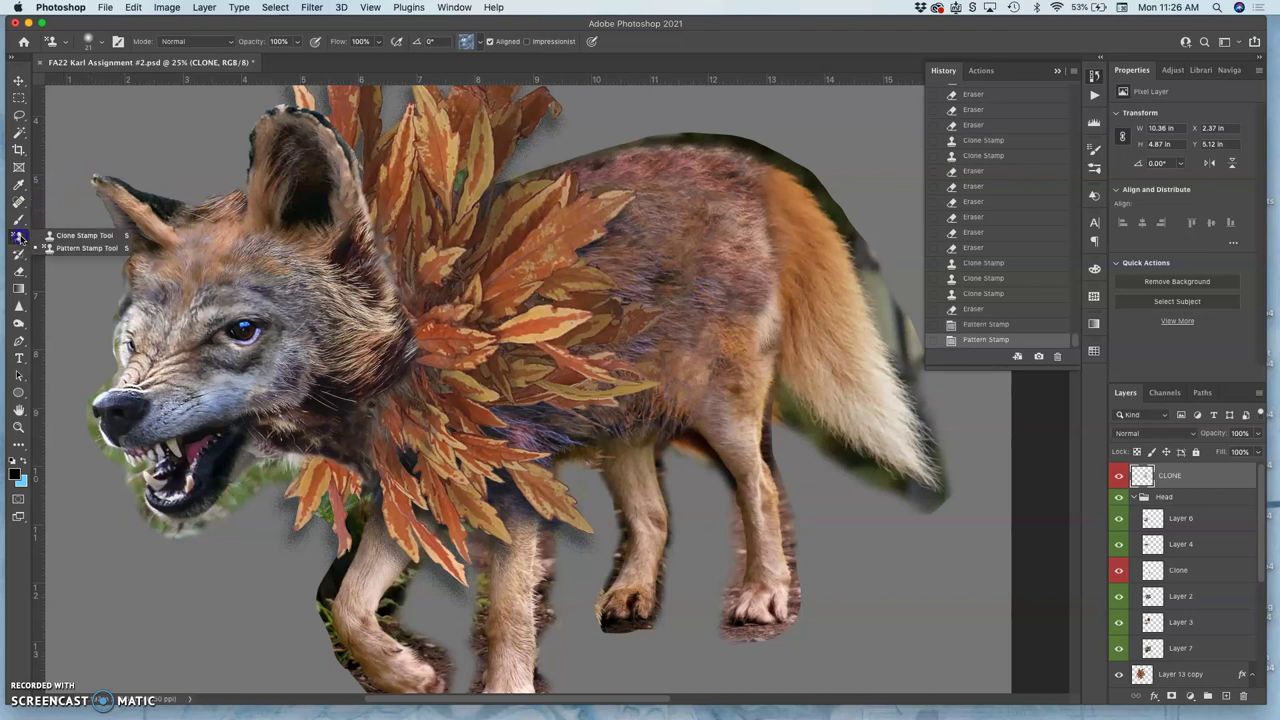
{"action": "left_click", "coordinate": [60, 237]}
{"action": "left_click", "coordinate": [661, 276], "text": "alt"}
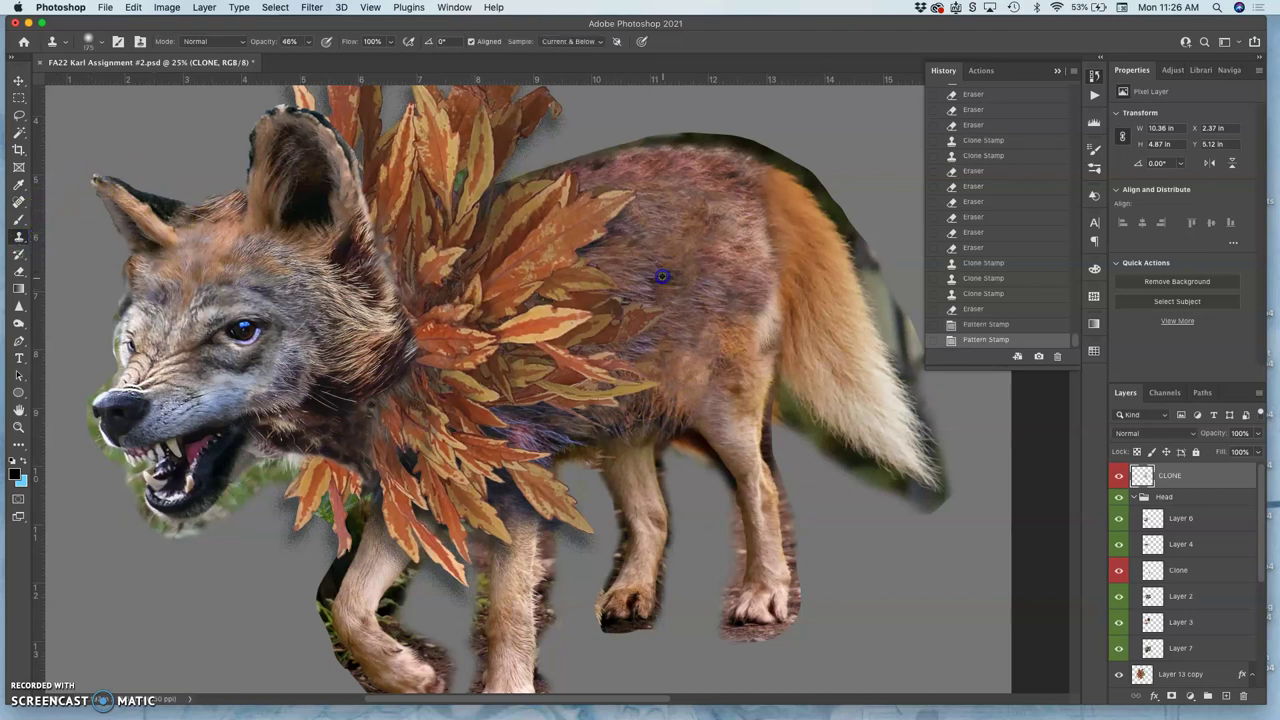
{"action": "left_click", "coordinate": [643, 372], "text": "alt"}
{"action": "left_click", "coordinate": [638, 361]}
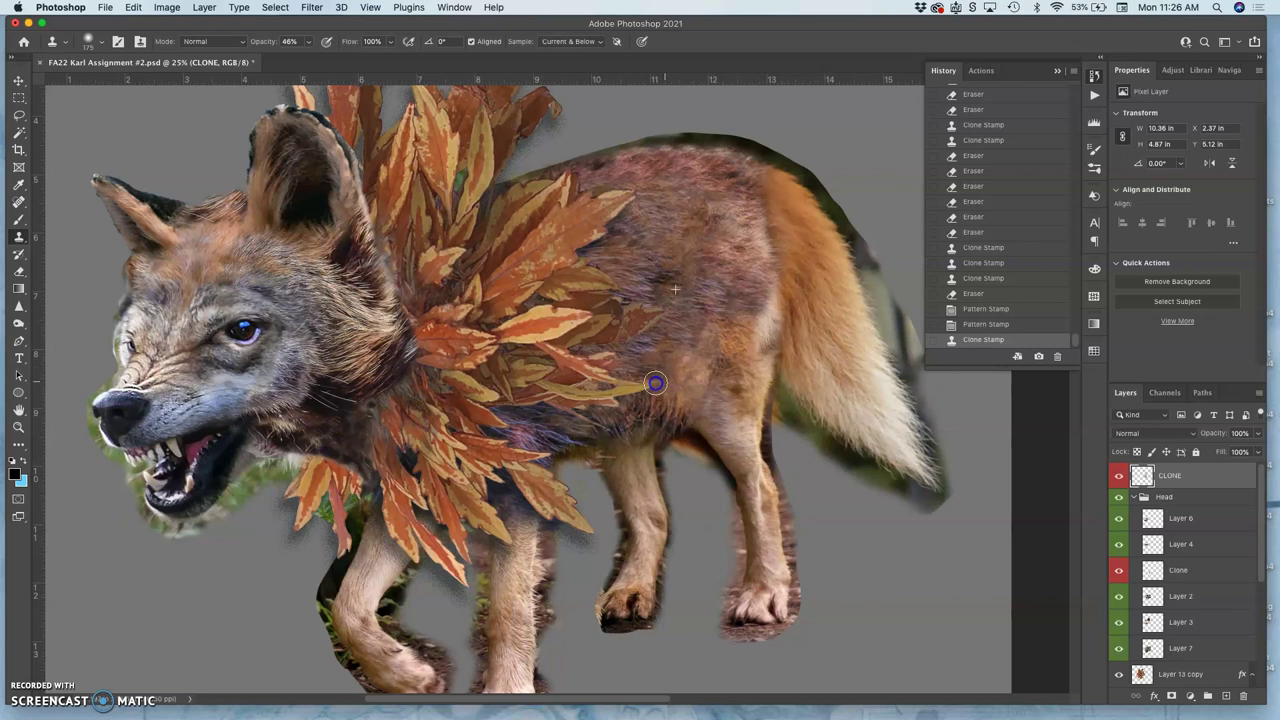
{"action": "left_click", "coordinate": [668, 378]}
{"action": "left_click", "coordinate": [663, 376]}
{"action": "left_click", "coordinate": [658, 394]}
{"action": "left_click", "coordinate": [661, 398]}
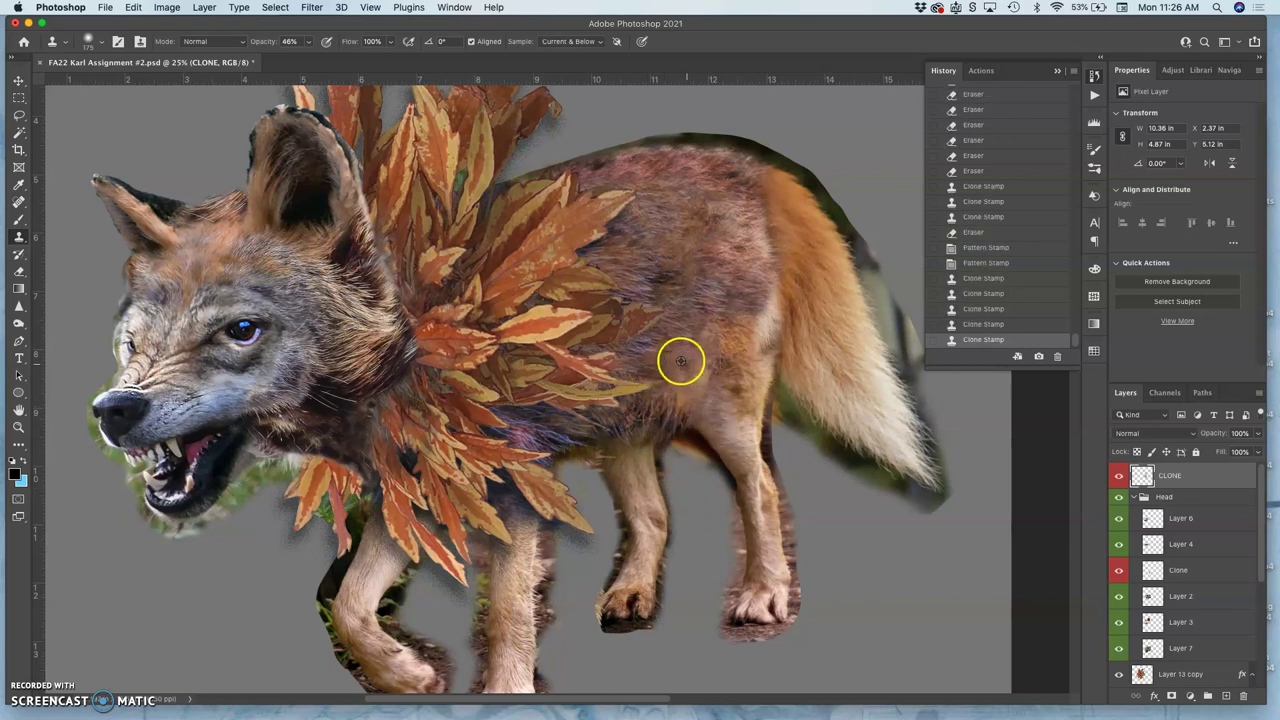
Clone more flank fur over the lower flank and reddish back fur onto the back's upper edge behind the leaf collar
{"action": "left_click", "coordinate": [668, 279]}
{"action": "left_click", "coordinate": [693, 285]}
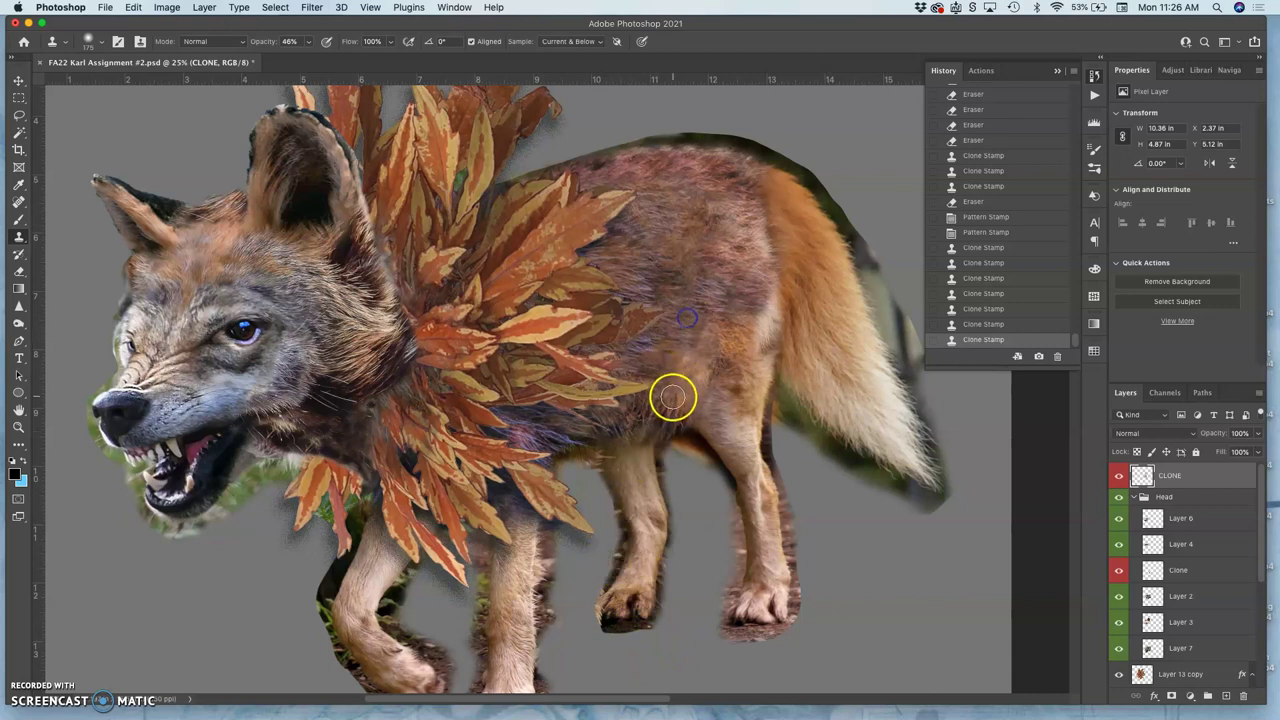
{"action": "mouse_move", "coordinate": [672, 397]}
{"action": "left_mouse_down"}
{"action": "mouse_move", "coordinate": [645, 412]}
{"action": "mouse_move", "coordinate": [731, 371]}
{"action": "mouse_move", "coordinate": [689, 526]}
{"action": "mouse_move", "coordinate": [614, 486]}
{"action": "mouse_move", "coordinate": [612, 468]}
{"action": "mouse_move", "coordinate": [743, 372]}
{"action": "mouse_move", "coordinate": [753, 406]}
{"action": "left_mouse_up"}
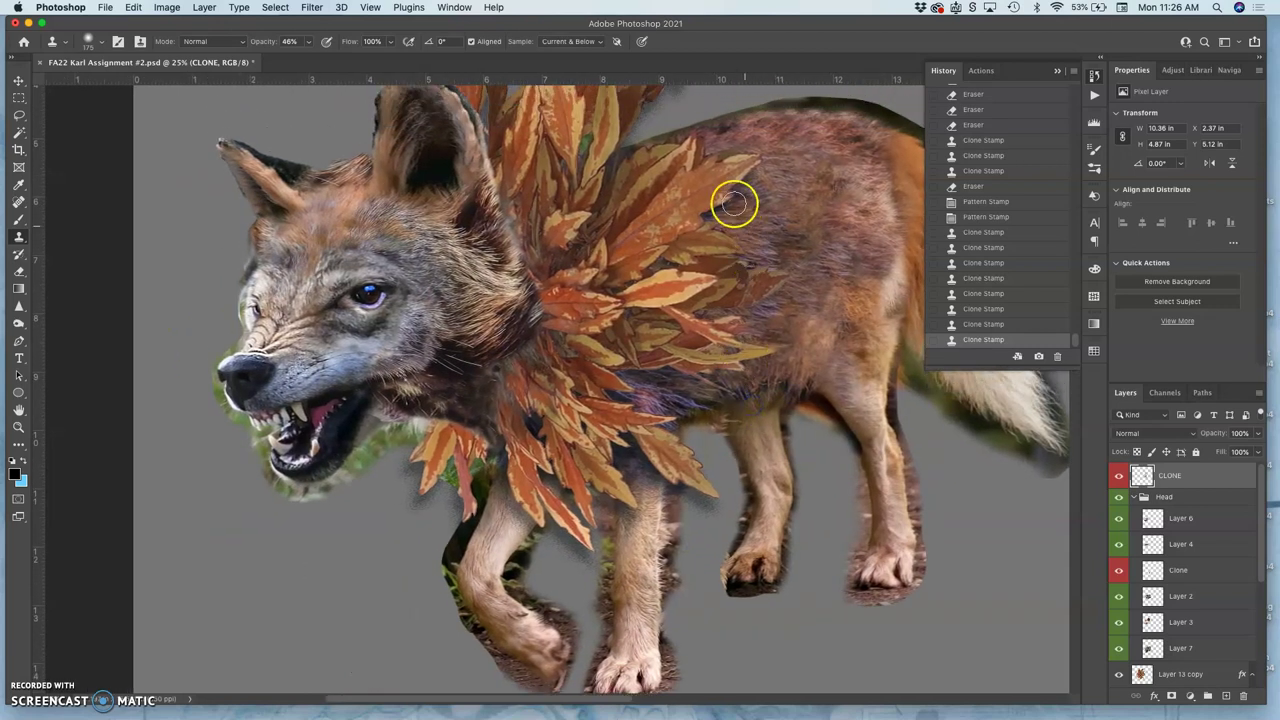
{"action": "left_click", "coordinate": [812, 136], "text": "alt"}
{"action": "left_click_drag", "start_coordinate": [738, 131], "coordinate": [714, 148]}
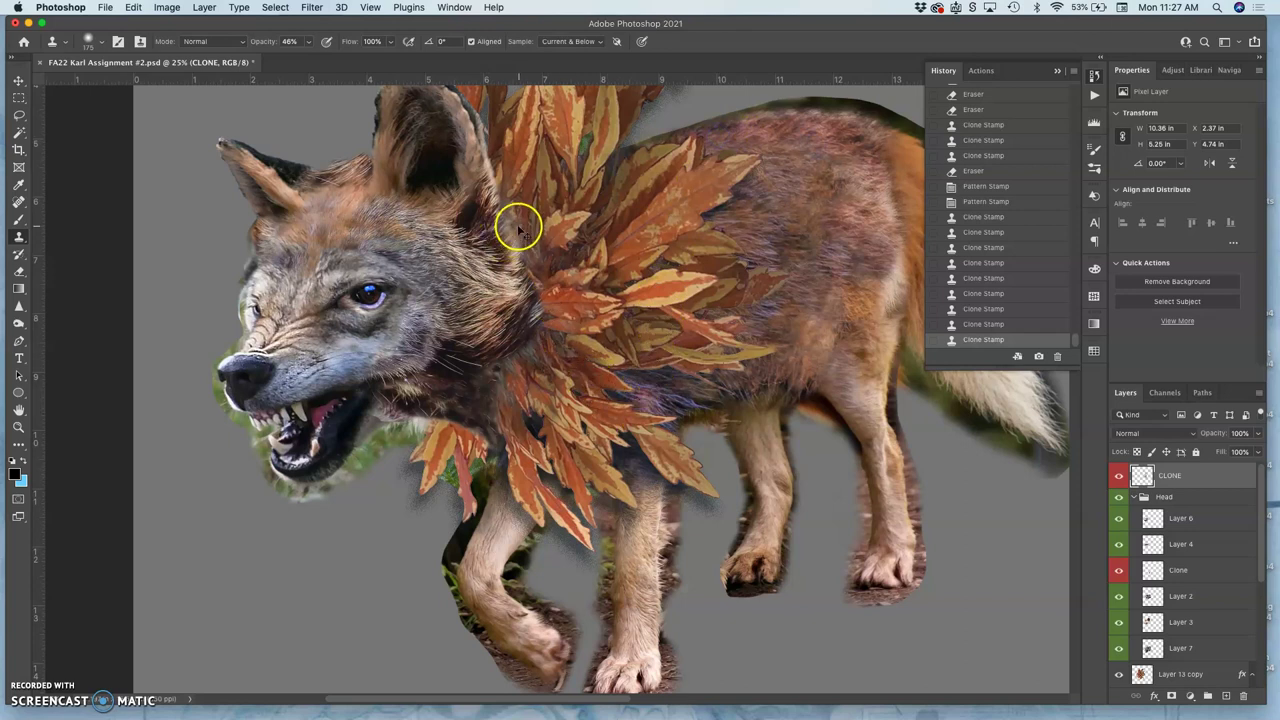
Toggle Layer 3, Layer 2 and Layer 7 off and on to find which one holds the grey fringe behind the ear
{"action": "scroll", "coordinate": [517, 223], "scroll_direction": "up", "scroll_amount": 2}
{"action": "scroll", "coordinate": [571, 443], "scroll_direction": "up", "scroll_amount": 5}
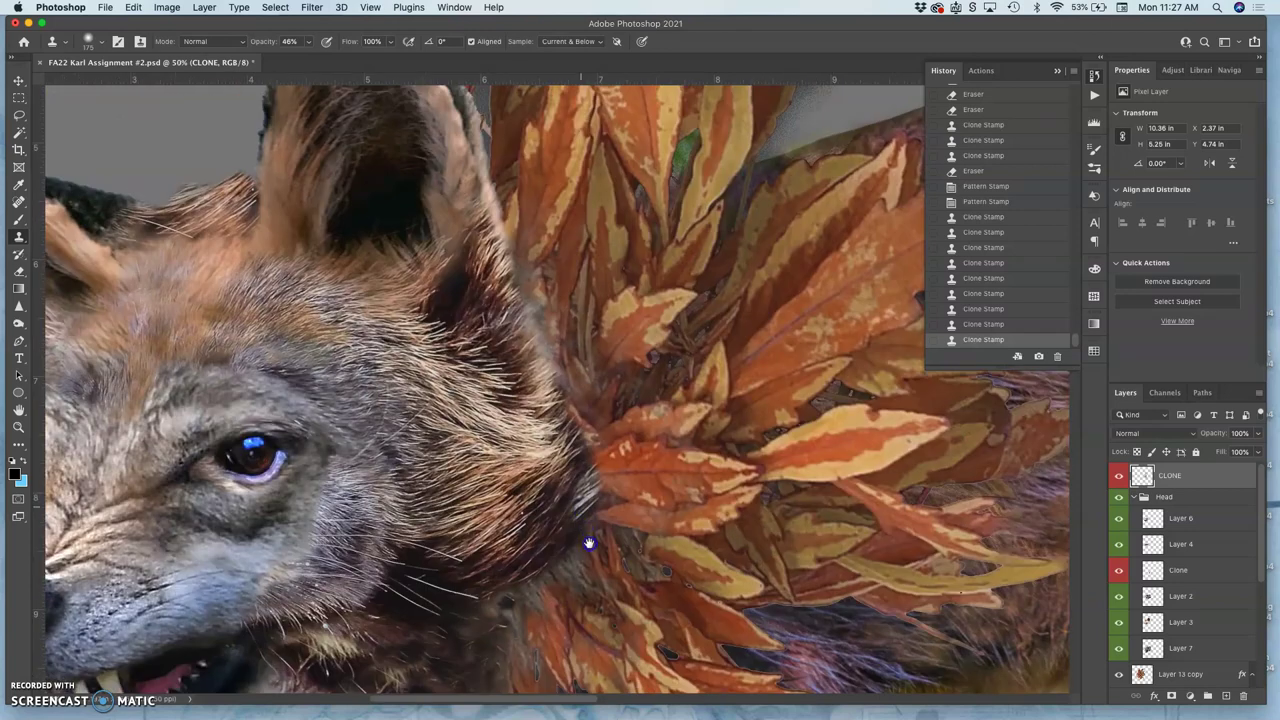
{"action": "scroll", "coordinate": [576, 443], "scroll_direction": "up", "scroll_amount": 2}
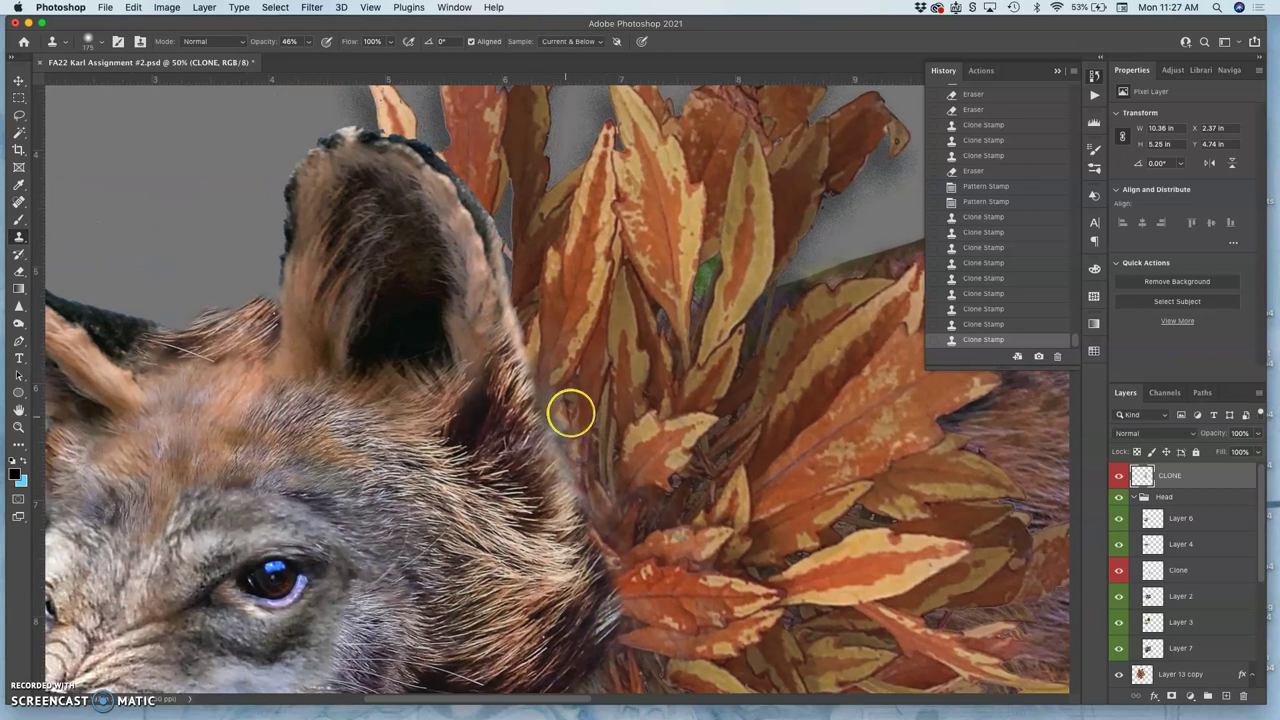
{"action": "left_click", "coordinate": [1120, 622]}
{"action": "left_click", "coordinate": [1121, 622]}
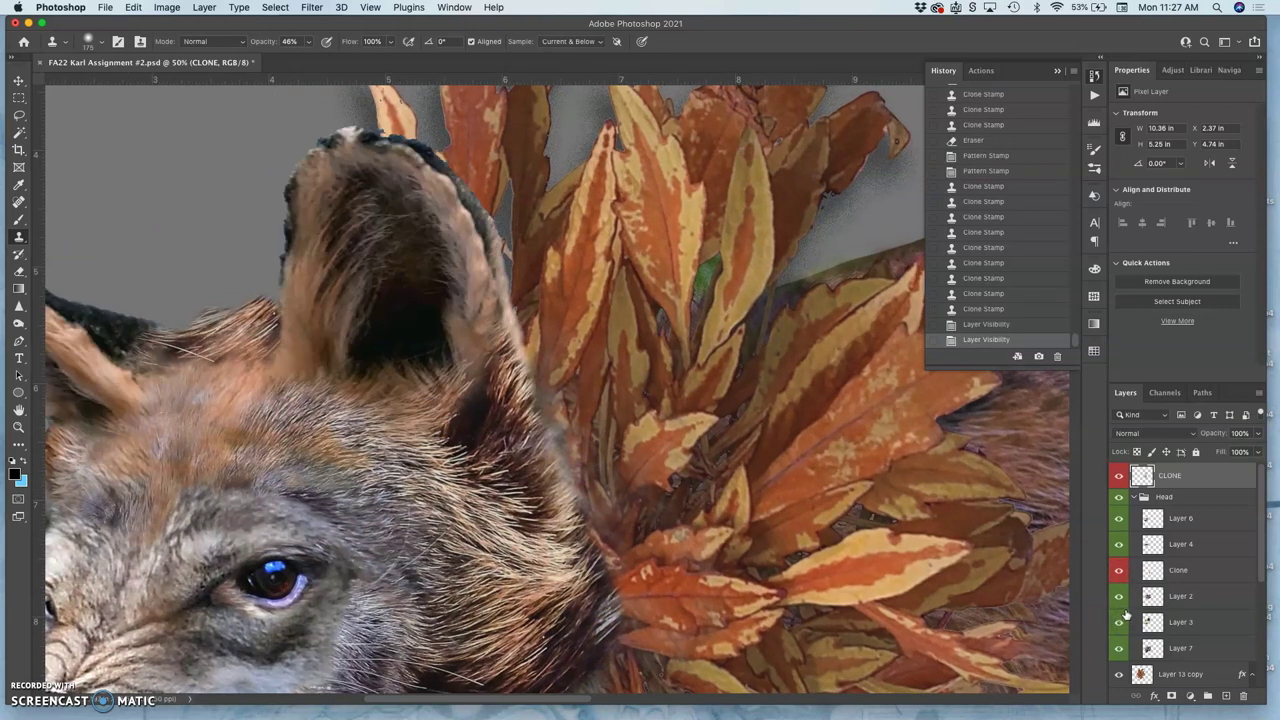
{"action": "left_click", "coordinate": [1121, 597]}
{"action": "left_click", "coordinate": [1125, 597]}
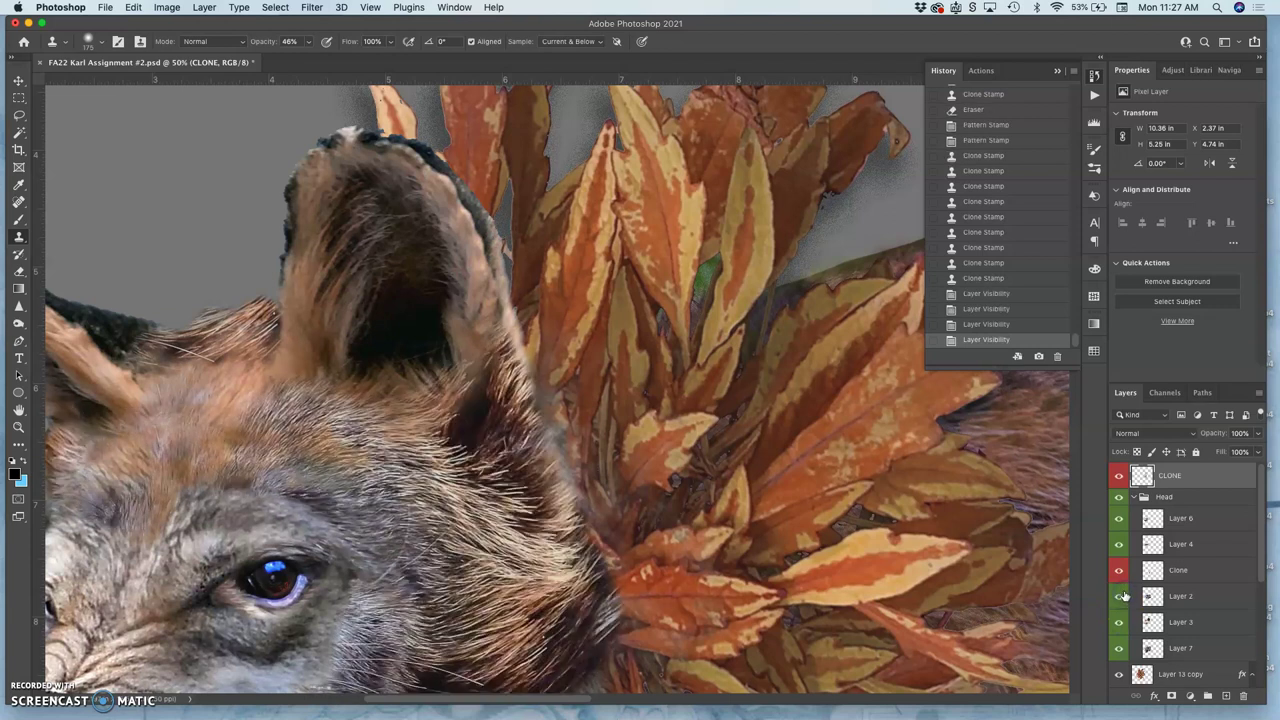
{"action": "left_click", "coordinate": [1119, 649]}
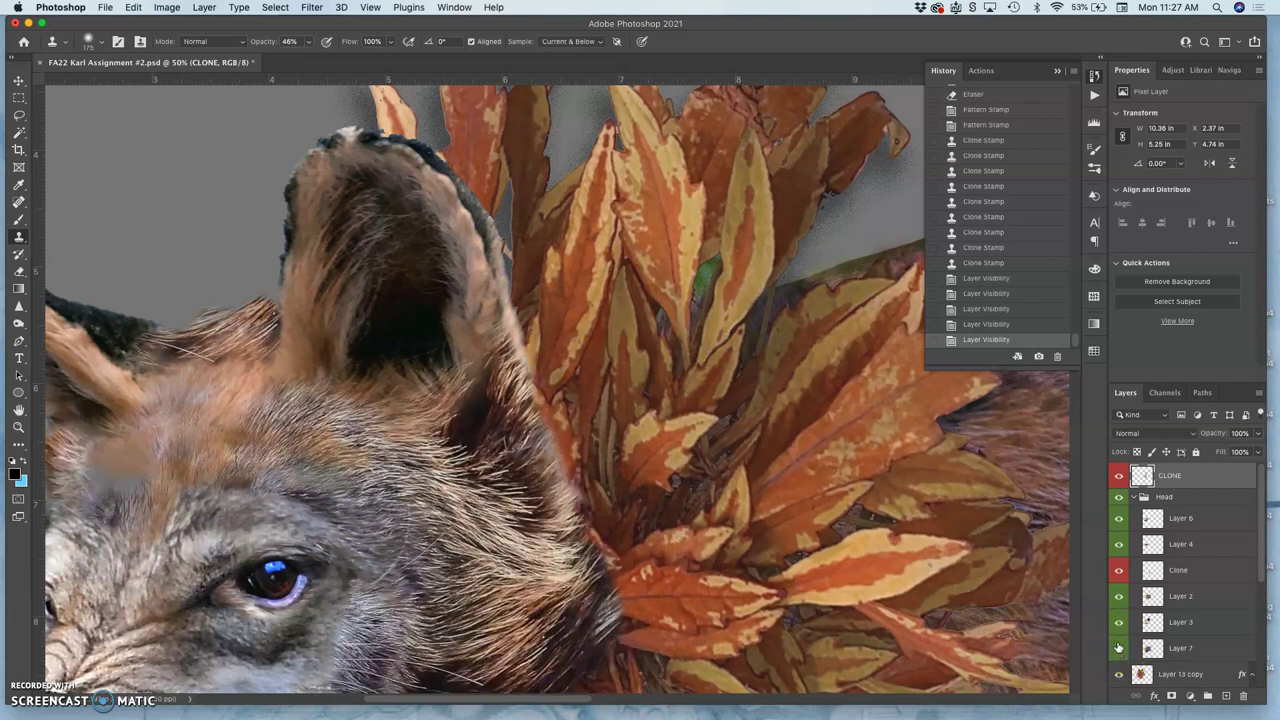
{"action": "left_click", "coordinate": [1119, 648]}
Select Layer 7 and erase the grey fringe along the back edge of the large ear with the Eraser at 40% opacity
{"action": "left_click", "coordinate": [1160, 650]}
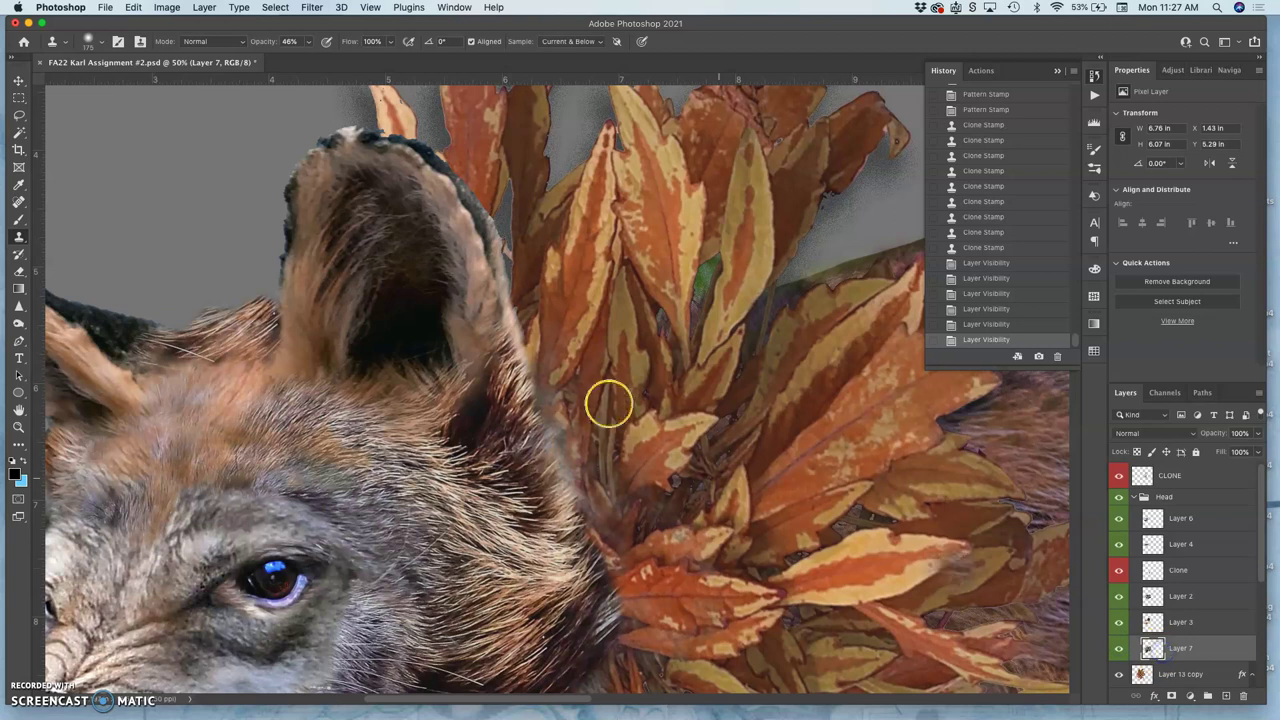
{"action": "left_click", "coordinate": [18, 271]}
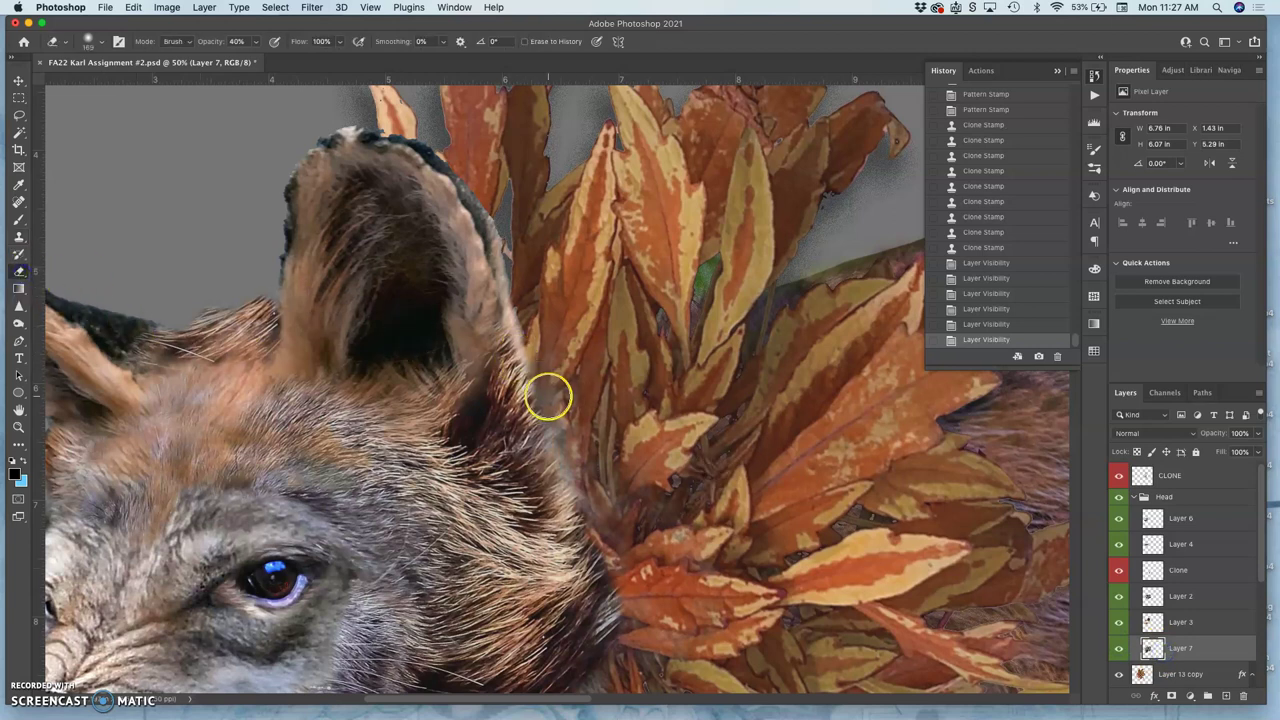
{"action": "left_click", "coordinate": [548, 400]}
{"action": "left_click", "coordinate": [546, 402]}
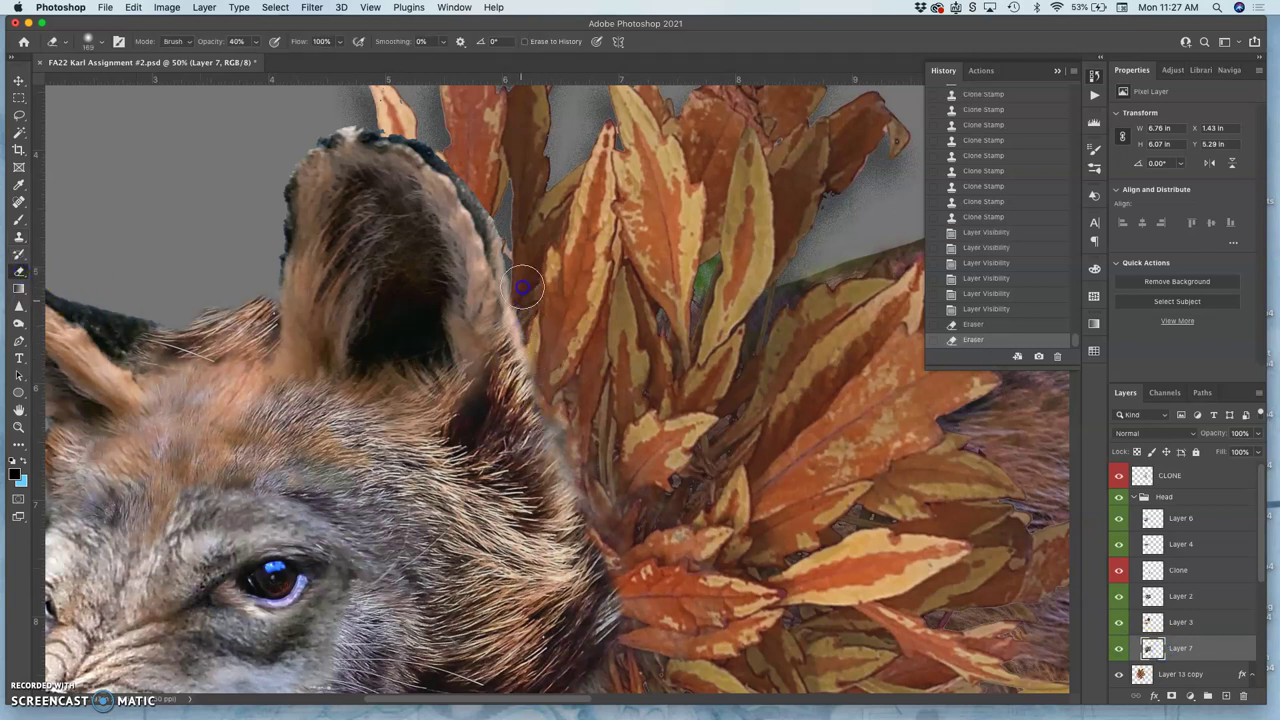
{"action": "left_click_drag", "start_coordinate": [523, 288], "coordinate": [576, 410]}
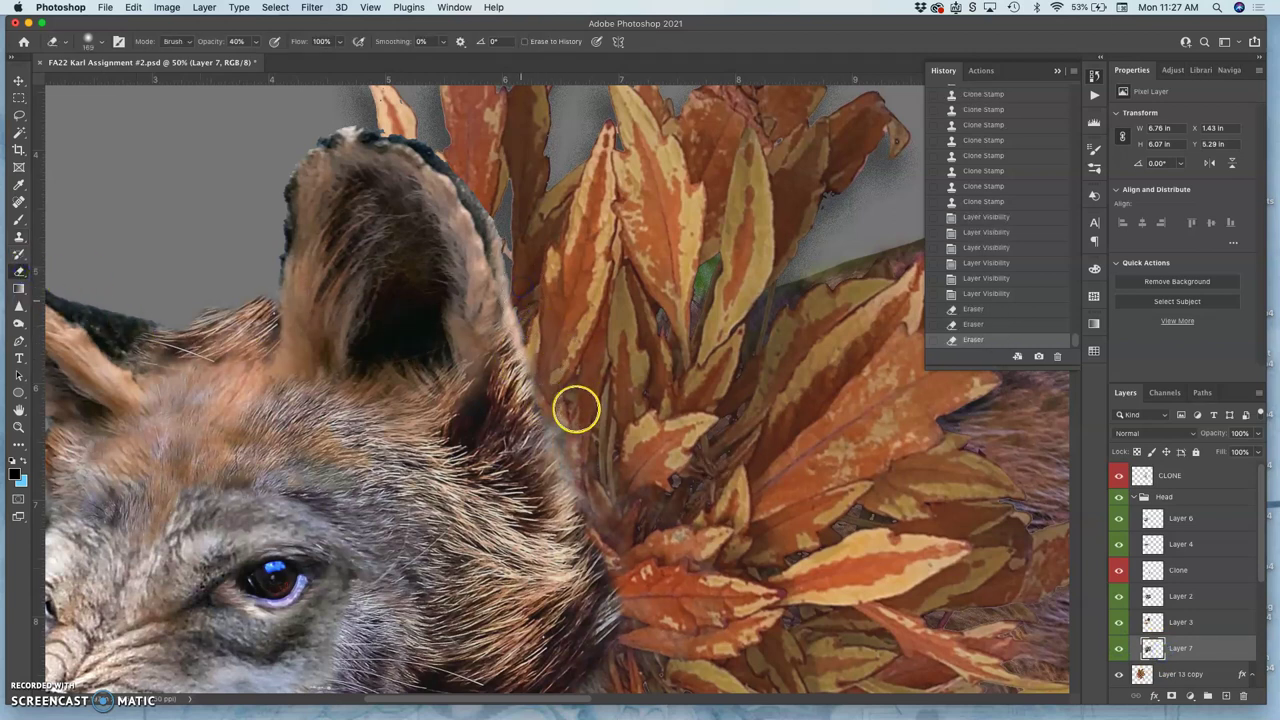
Erase the leftover grey fringe on Layer 7 between the neck fur and the leaf collar below the ear
{"action": "left_click", "coordinate": [582, 468]}
{"action": "left_click", "coordinate": [578, 457]}
{"action": "left_click", "coordinate": [576, 450]}
{"action": "left_click", "coordinate": [577, 442]}
{"action": "left_click", "coordinate": [576, 430]}
{"action": "left_click", "coordinate": [575, 420]}
{"action": "left_click", "coordinate": [588, 471]}
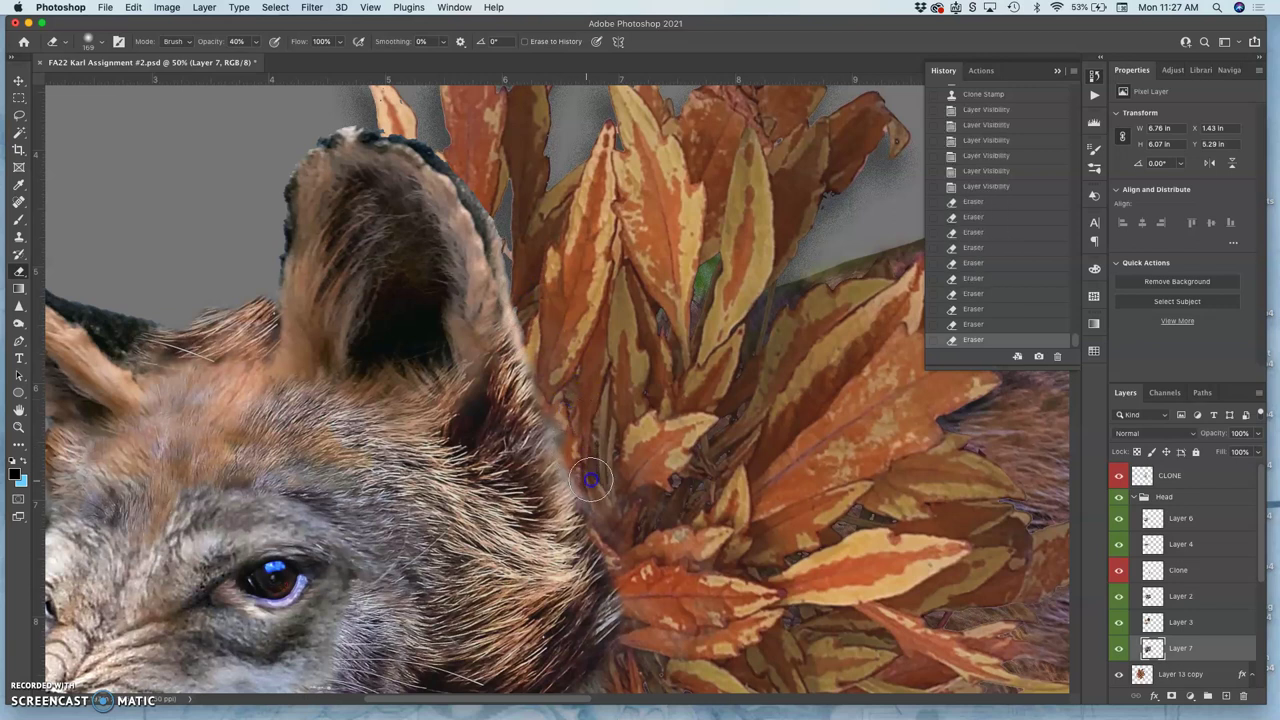
{"action": "left_click", "coordinate": [597, 505]}
{"action": "left_click", "coordinate": [603, 509]}
{"action": "left_click", "coordinate": [611, 499]}
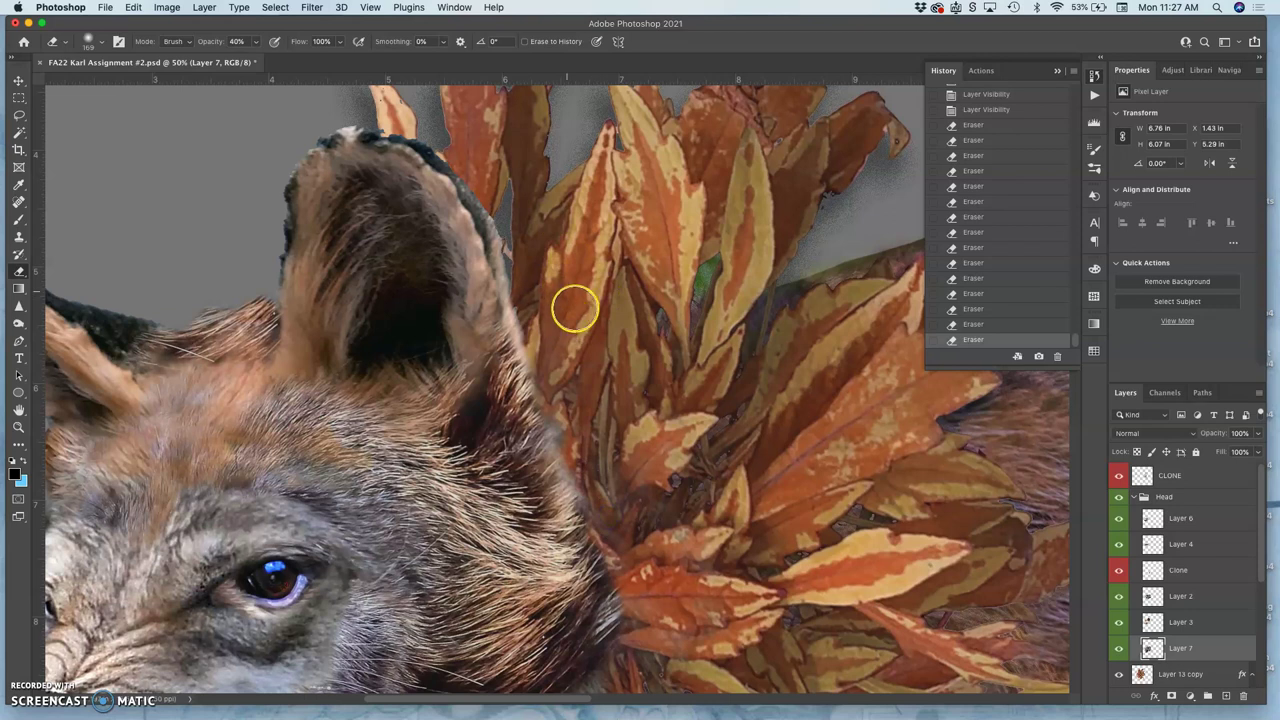
Examine the edges of the ears, muzzle and neck up close, and the whole creature
{"action": "left_click_drag", "start_coordinate": [549, 277], "coordinate": [657, 209]}
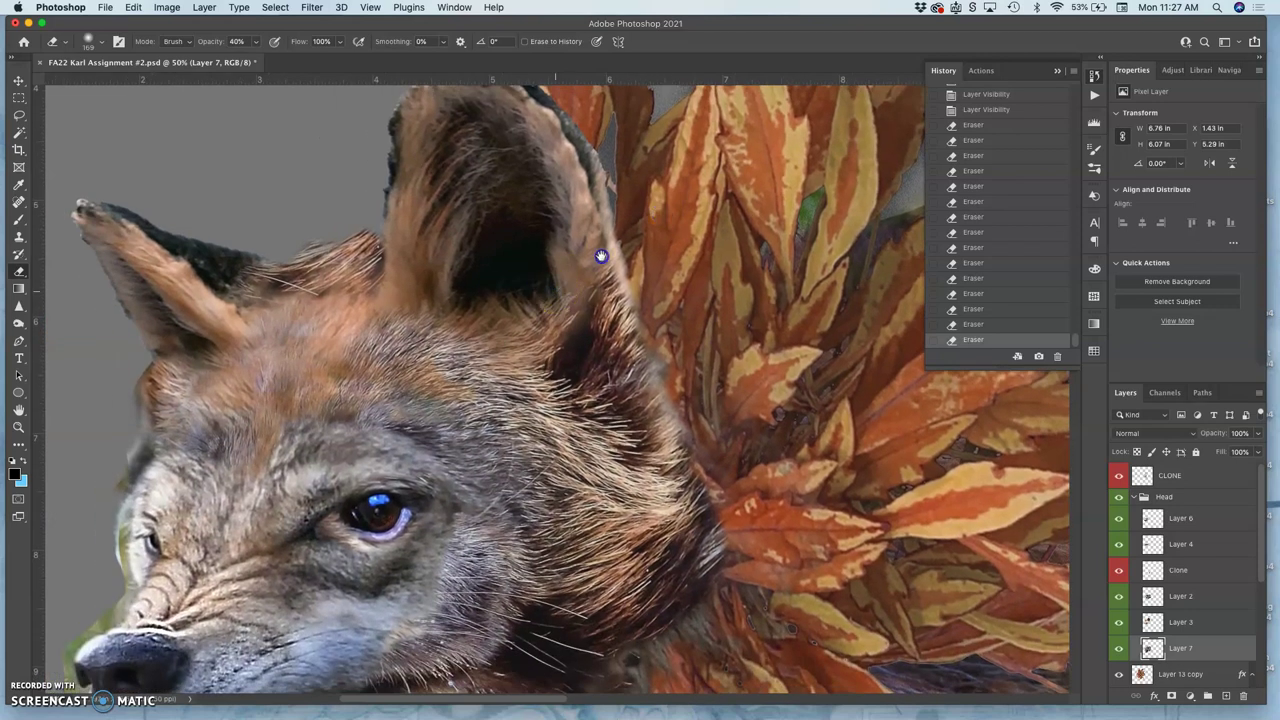
{"action": "left_click_drag", "start_coordinate": [601, 256], "coordinate": [663, 231]}
{"action": "left_click_drag", "start_coordinate": [557, 313], "coordinate": [568, 268]}
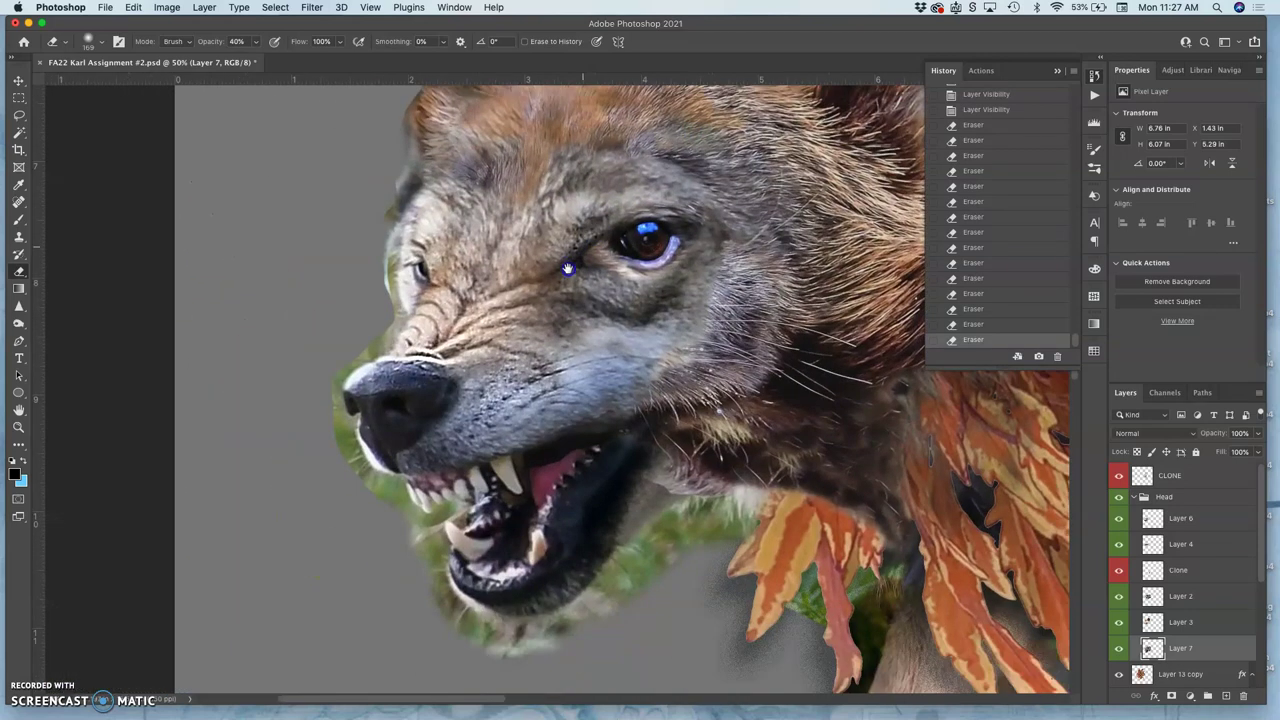
{"action": "scroll", "coordinate": [567, 268], "scroll_direction": "right", "scroll_amount": 8}
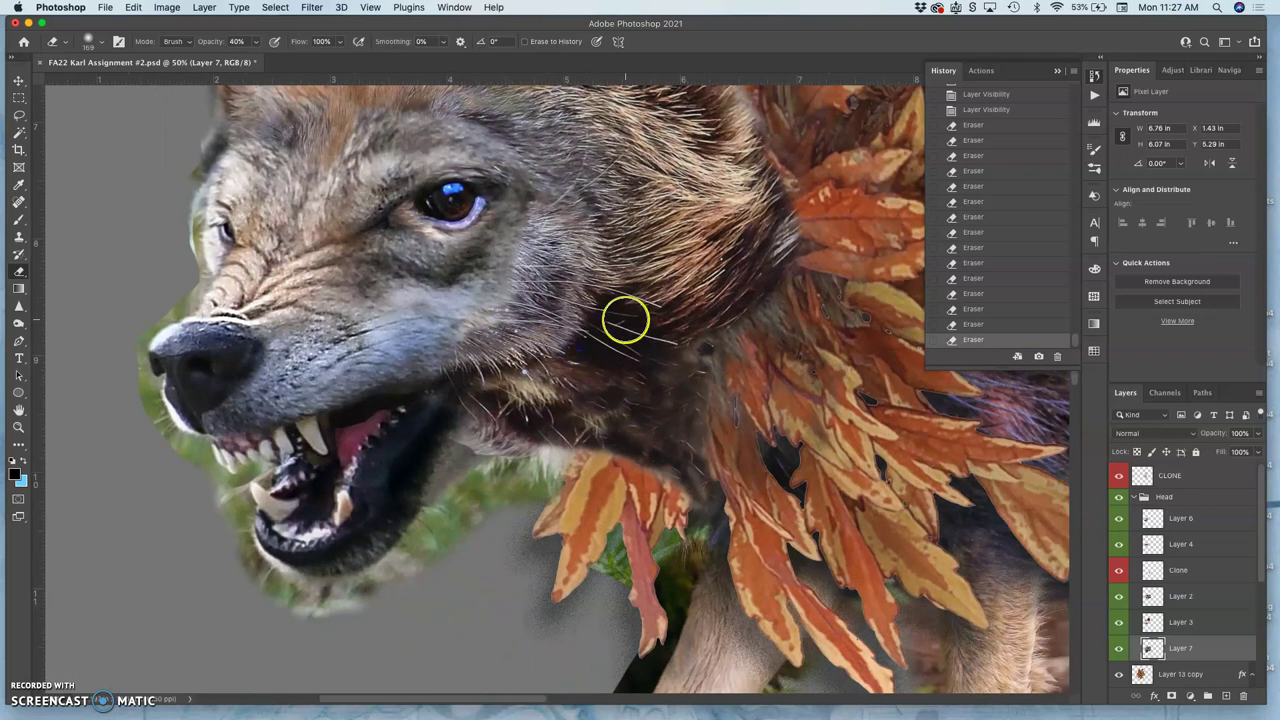
{"action": "key", "text": "super+minus"}
{"action": "key", "text": "super+minus"}
{"action": "key", "text": "super+minus"}
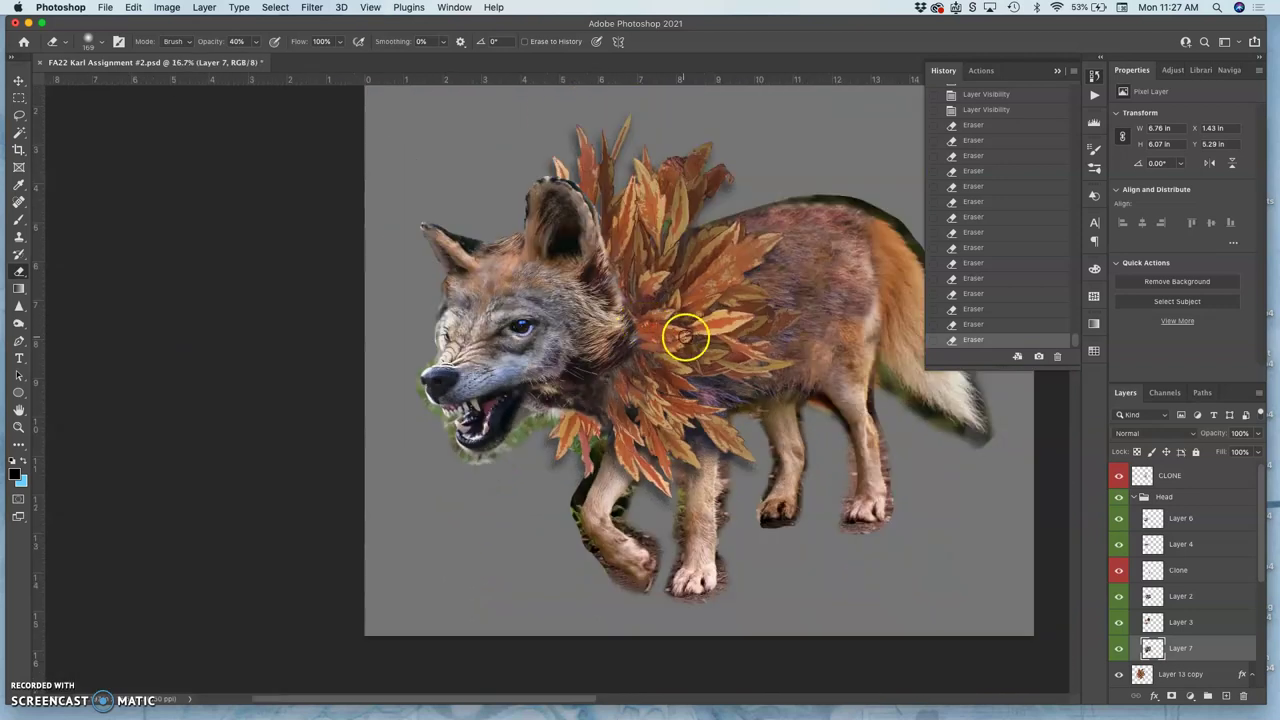
{"action": "scroll", "coordinate": [690, 335], "scroll_direction": "right", "scroll_amount": 6}
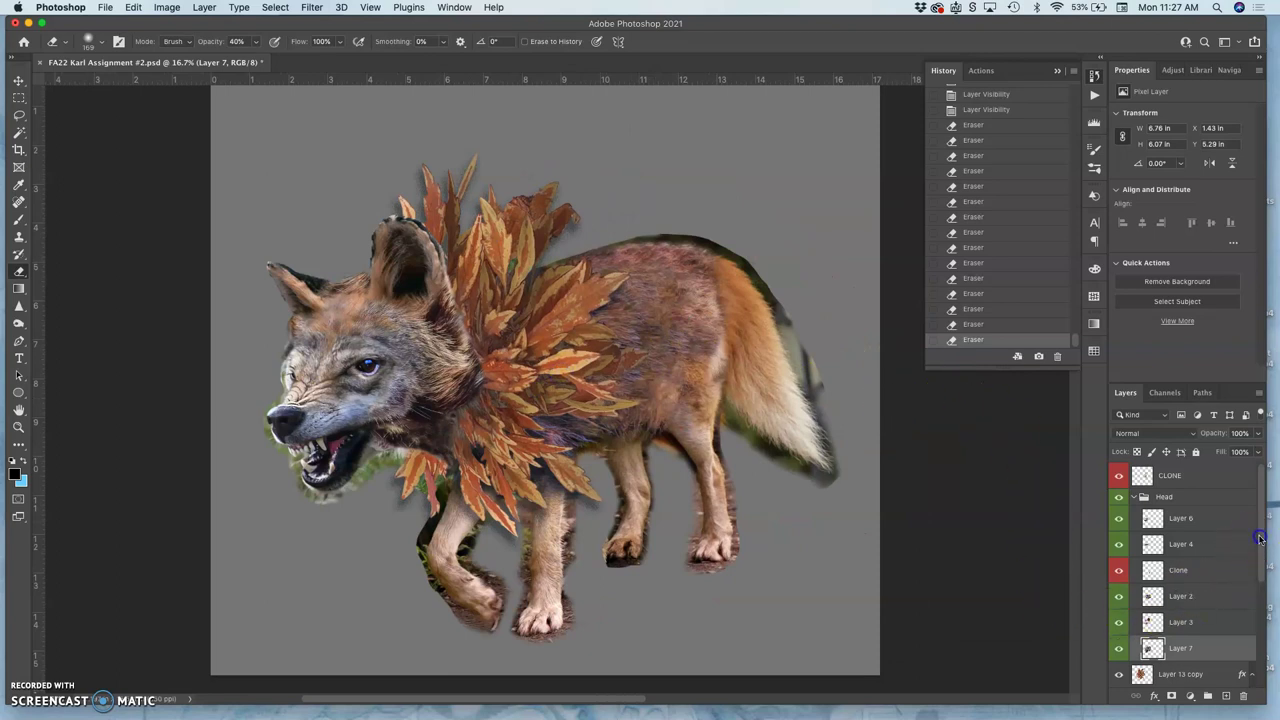
Toggle the layer effects of the leaf collar's Layer 13 copy off and on to compare it with and without its drop shadow
{"action": "left_click_drag", "start_coordinate": [1259, 538], "coordinate": [1262, 627]}
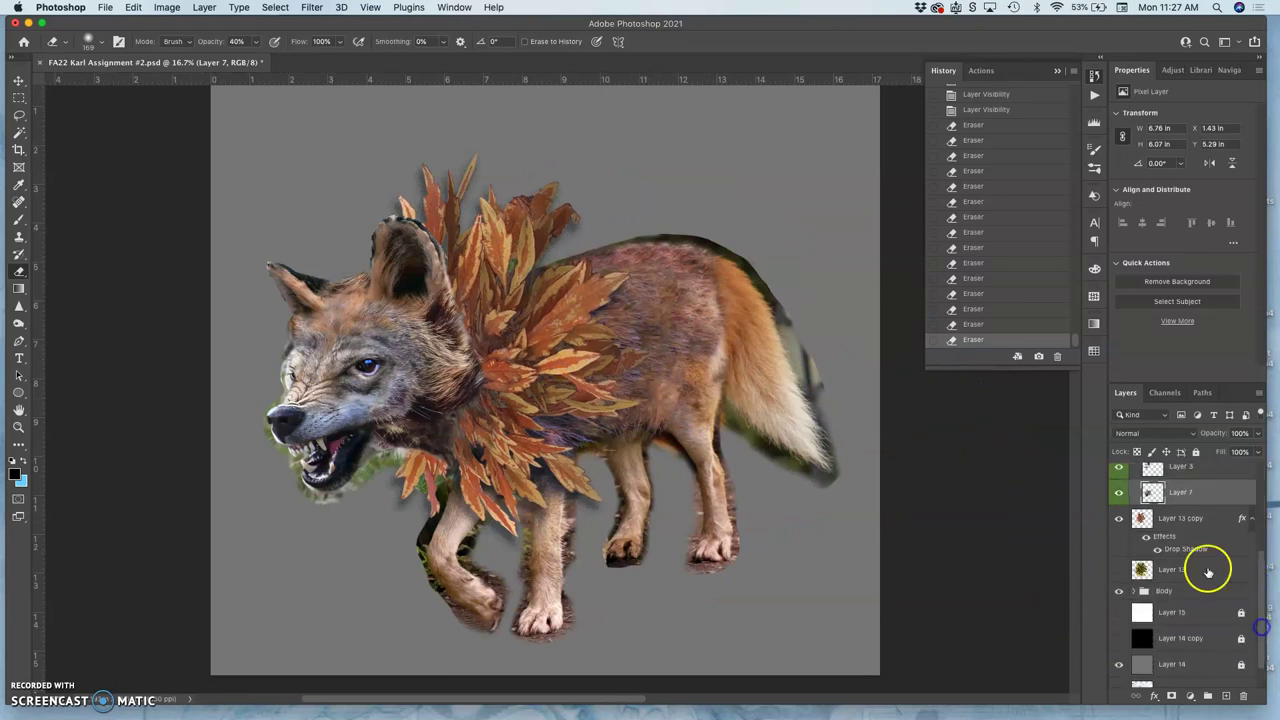
{"action": "left_click", "coordinate": [1146, 537]}
{"action": "left_click", "coordinate": [1146, 537]}
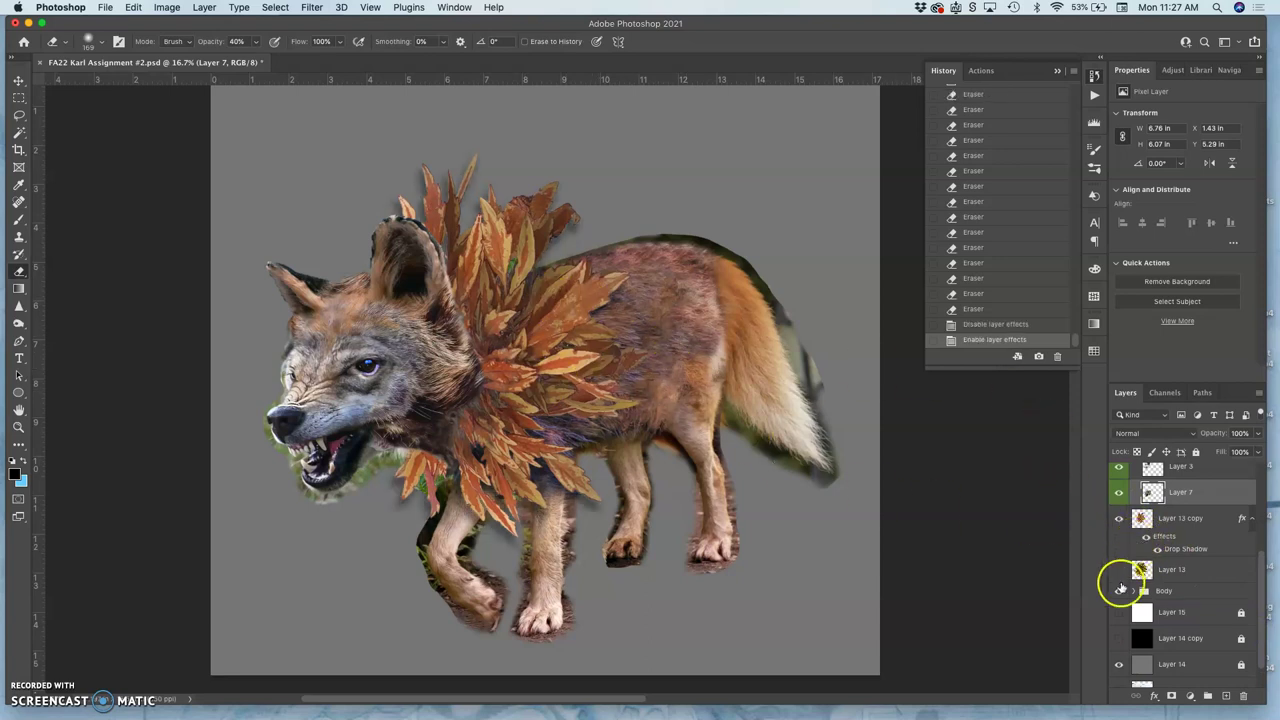
Preview the creature against the white Layer 15 and the black Layer 14 copy, leaving both hidden
{"action": "left_click", "coordinate": [1119, 612]}
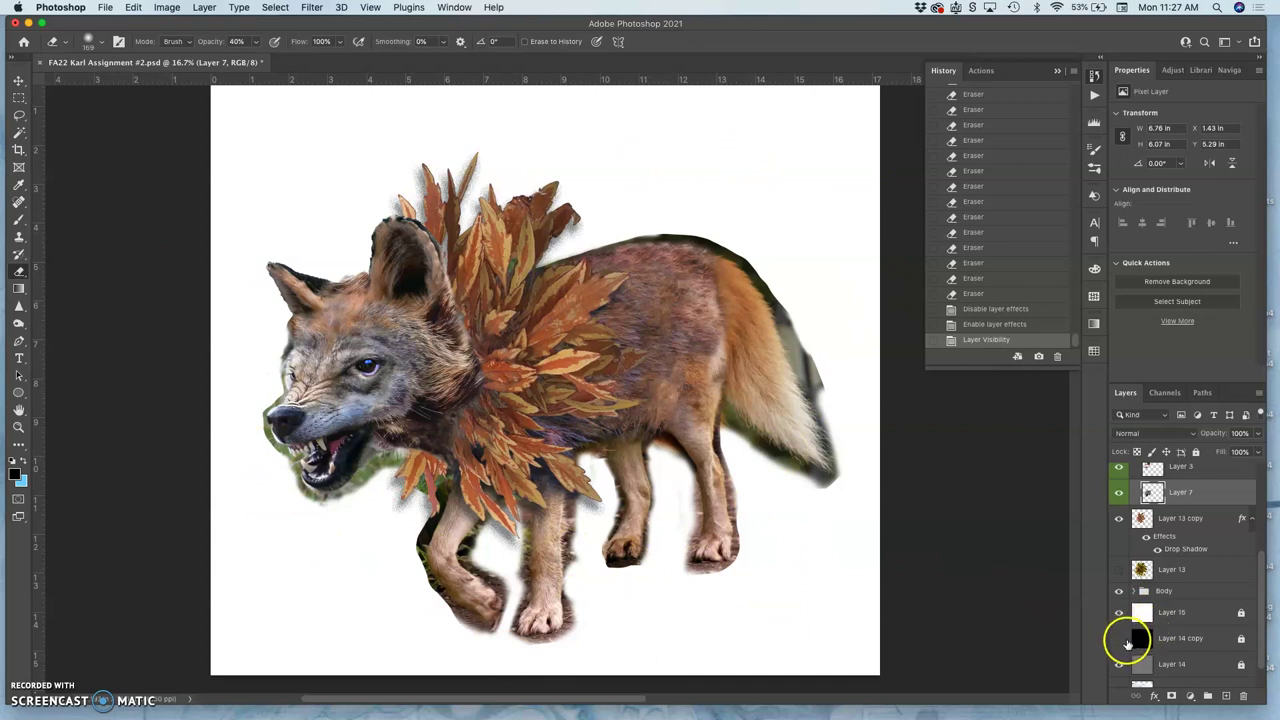
{"action": "left_click", "coordinate": [1119, 614]}
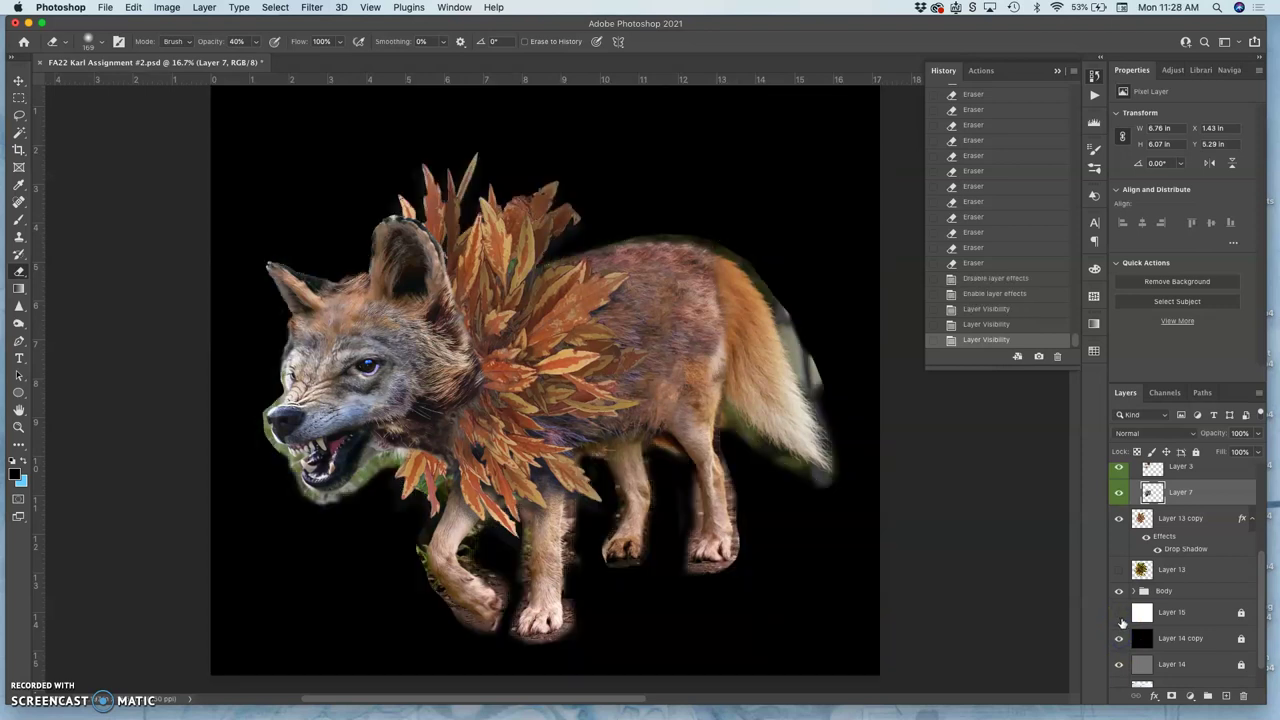
{"action": "left_click", "coordinate": [1122, 638]}
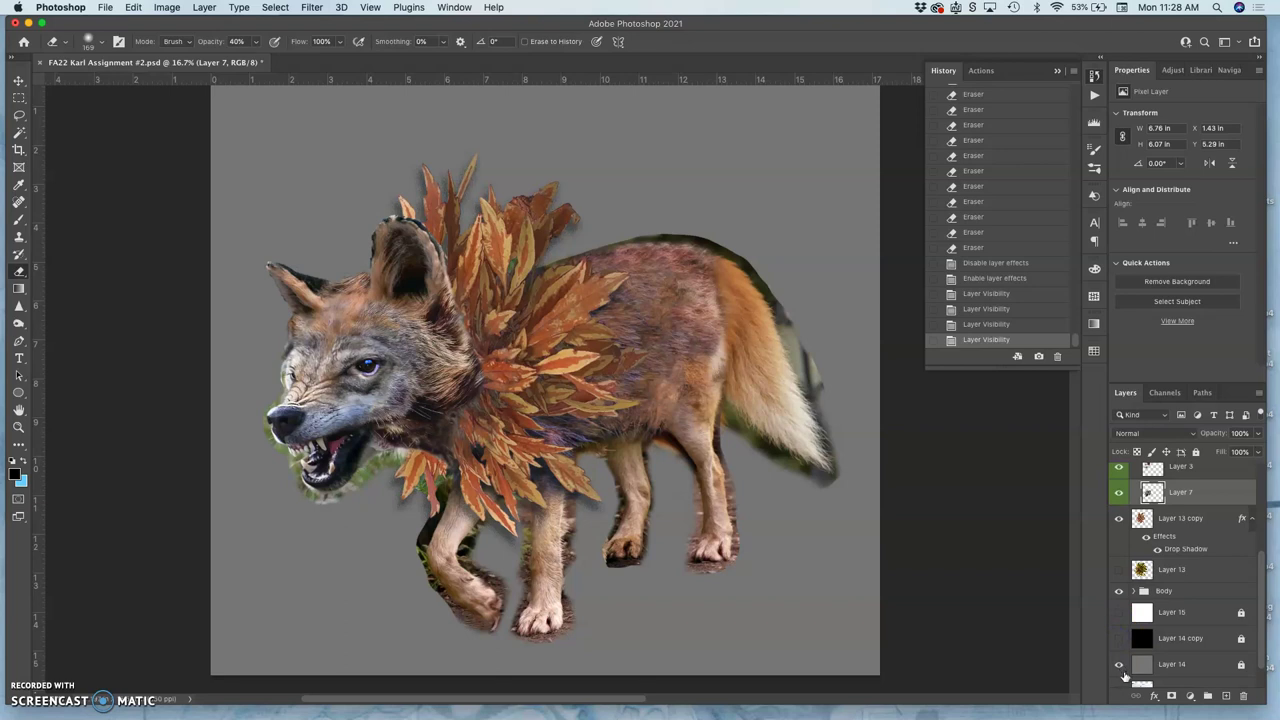
Hide the grey Layer 14 and briefly show the Background layer, leaving the creature on transparency
{"action": "left_click", "coordinate": [1119, 664]}
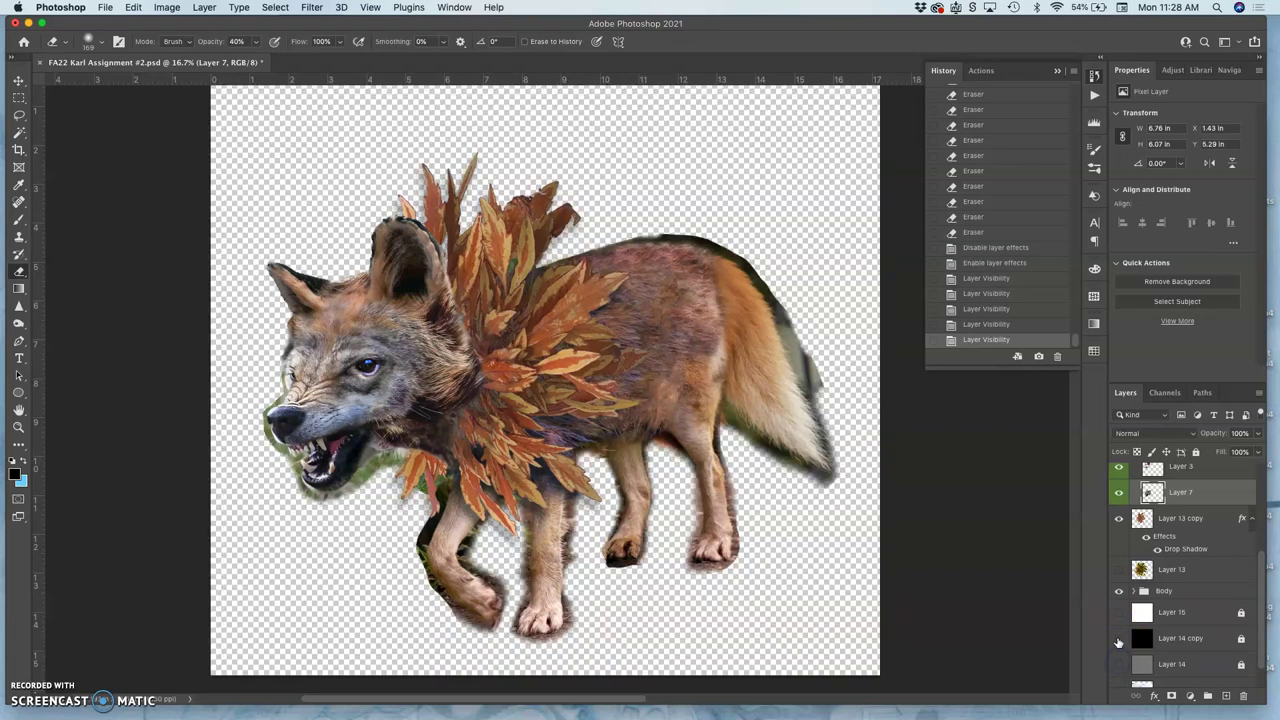
{"action": "left_click_drag", "start_coordinate": [1257, 600], "coordinate": [1257, 649]}
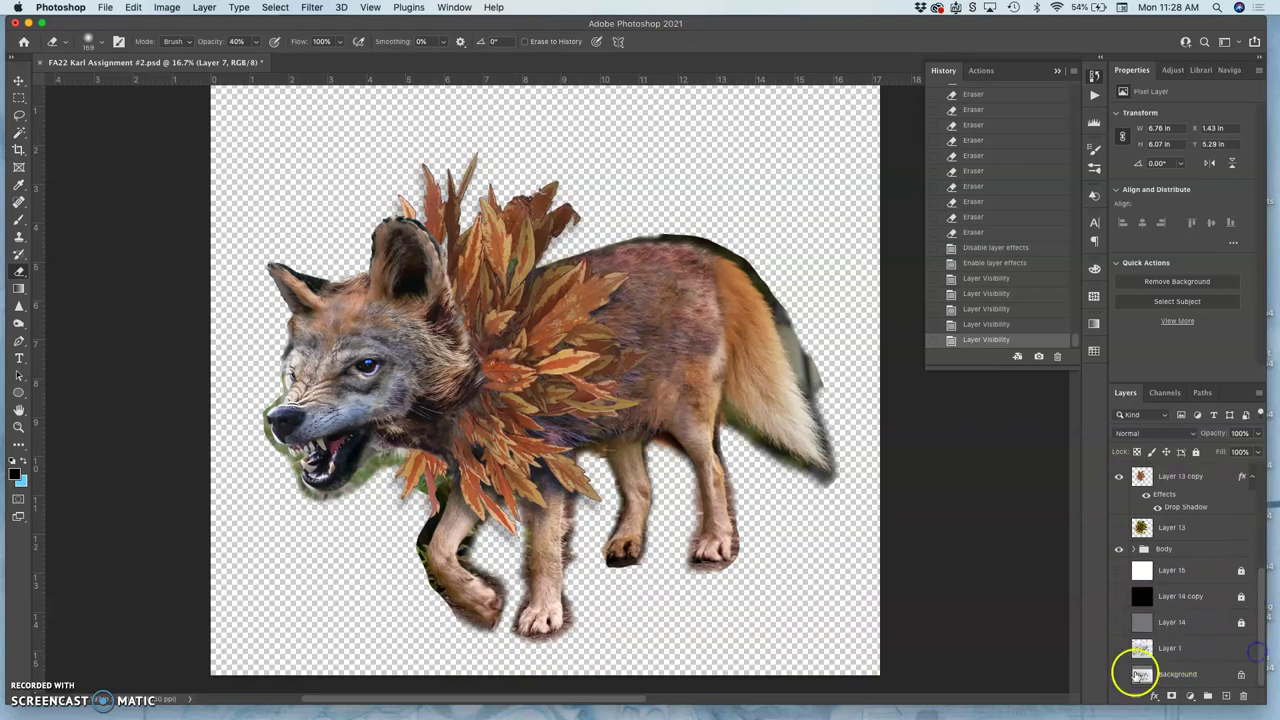
{"action": "left_click", "coordinate": [1121, 674]}
{"action": "left_click", "coordinate": [1121, 674]}
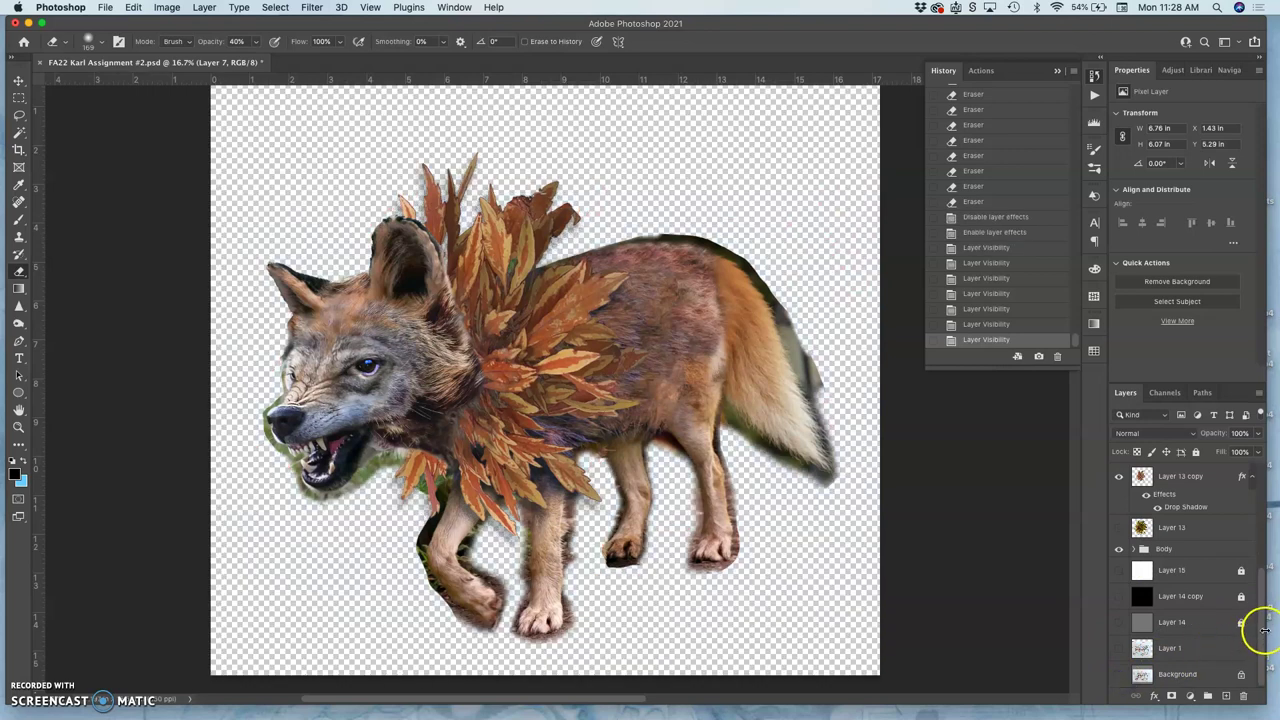
{"action": "left_click_drag", "start_coordinate": [1261, 631], "coordinate": [1244, 497]}
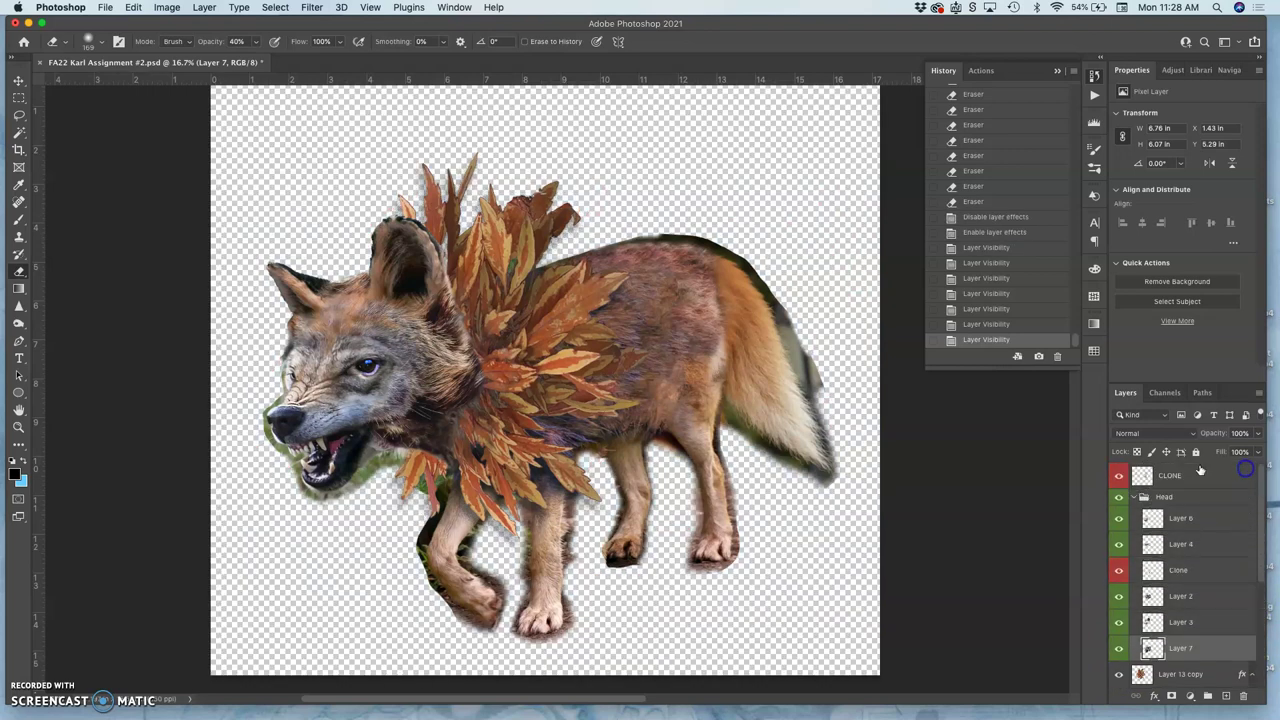
{"action": "left_click", "coordinate": [1173, 465]}
{"action": "key", "text": "super+equal"}
{"action": "key", "text": "super+equal"}
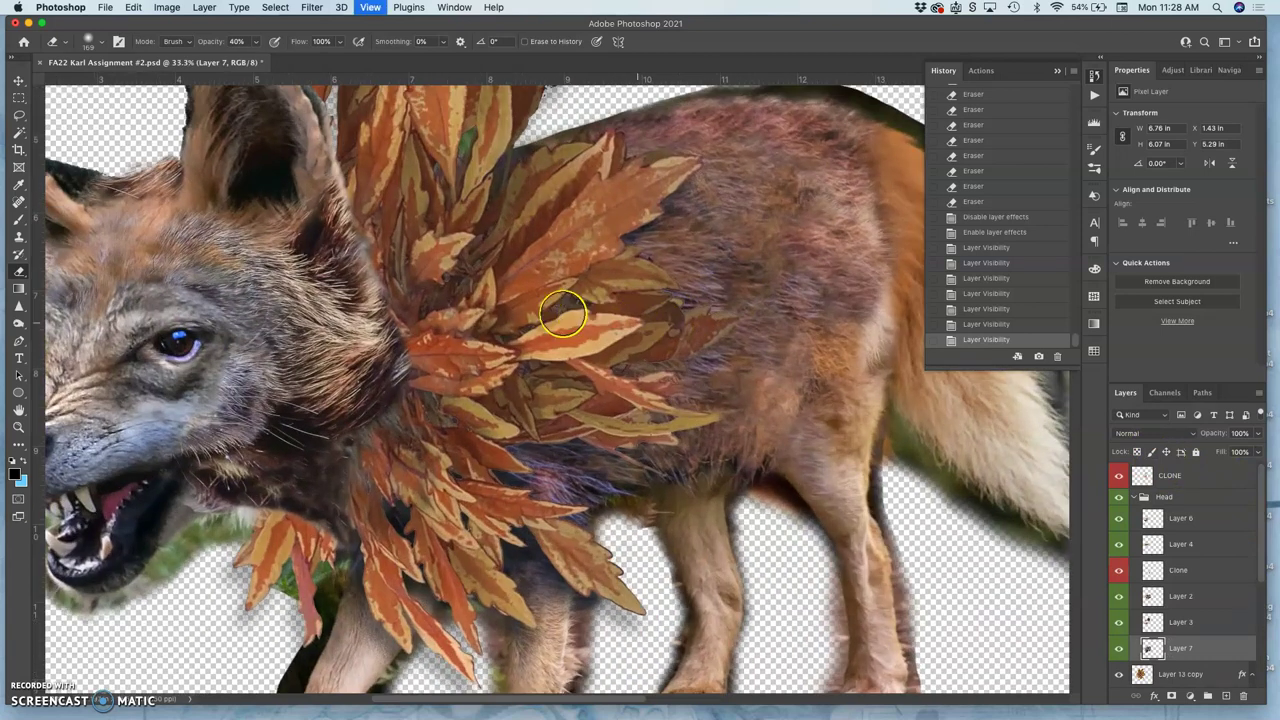
Examine the leaf collar, back, hindquarters and tail edges up close, and the whole creature
{"action": "key", "text": "super+equal"}
{"action": "left_click_drag", "start_coordinate": [508, 267], "coordinate": [583, 594]}
{"action": "left_click_drag", "start_coordinate": [507, 297], "coordinate": [527, 362]}
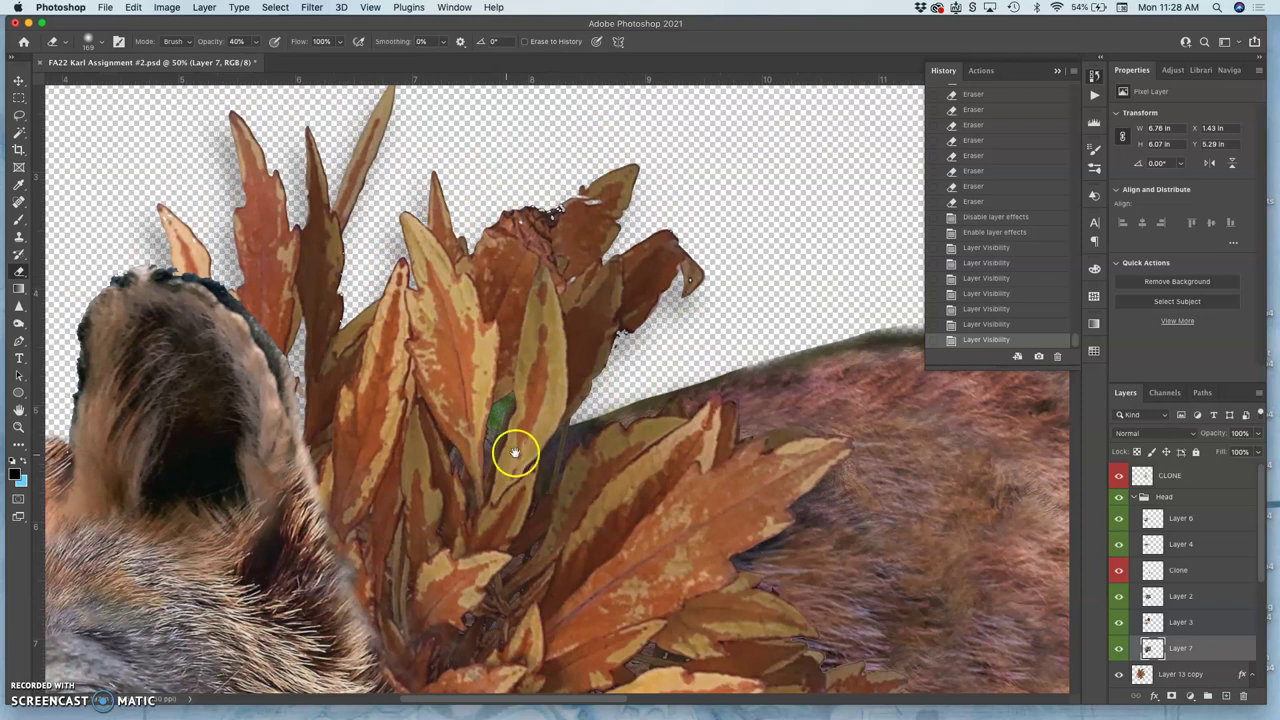
{"action": "left_click_drag", "start_coordinate": [511, 426], "coordinate": [320, 322]}
{"action": "left_click_drag", "start_coordinate": [849, 250], "coordinate": [749, 216]}
{"action": "scroll", "coordinate": [875, 281], "scroll_direction": "right", "scroll_amount": 8}
{"action": "scroll", "coordinate": [875, 281], "scroll_direction": "down", "scroll_amount": 5}
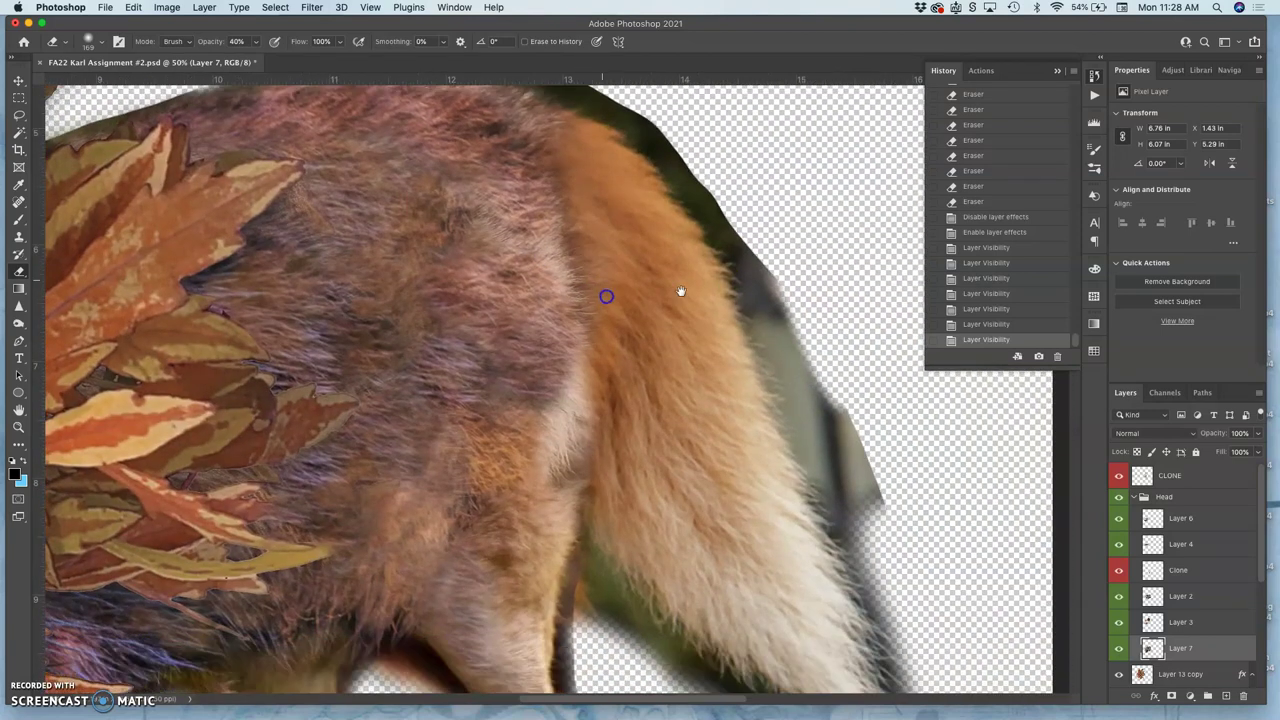
{"action": "left_click_drag", "start_coordinate": [606, 296], "coordinate": [599, 266]}
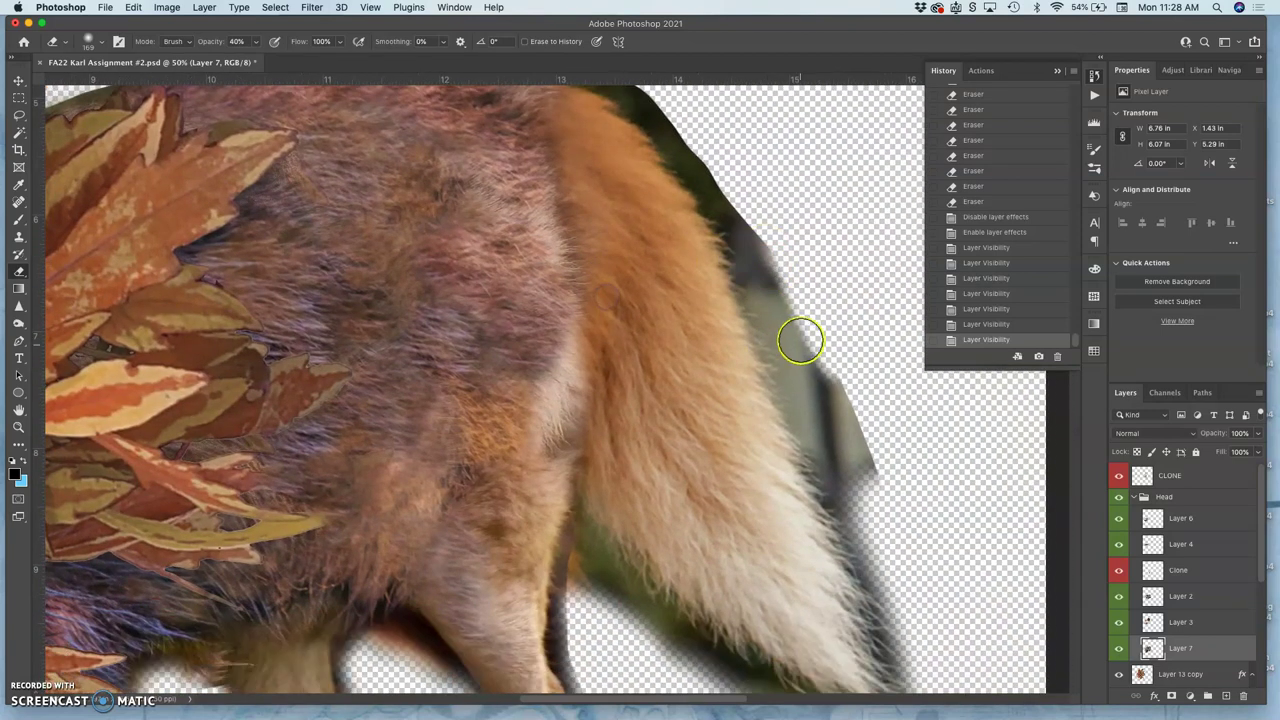
{"action": "key", "text": "super+minus"}
{"action": "key", "text": "super+minus"}
{"action": "key", "text": "super+minus"}
{"action": "key", "text": "super+minus"}
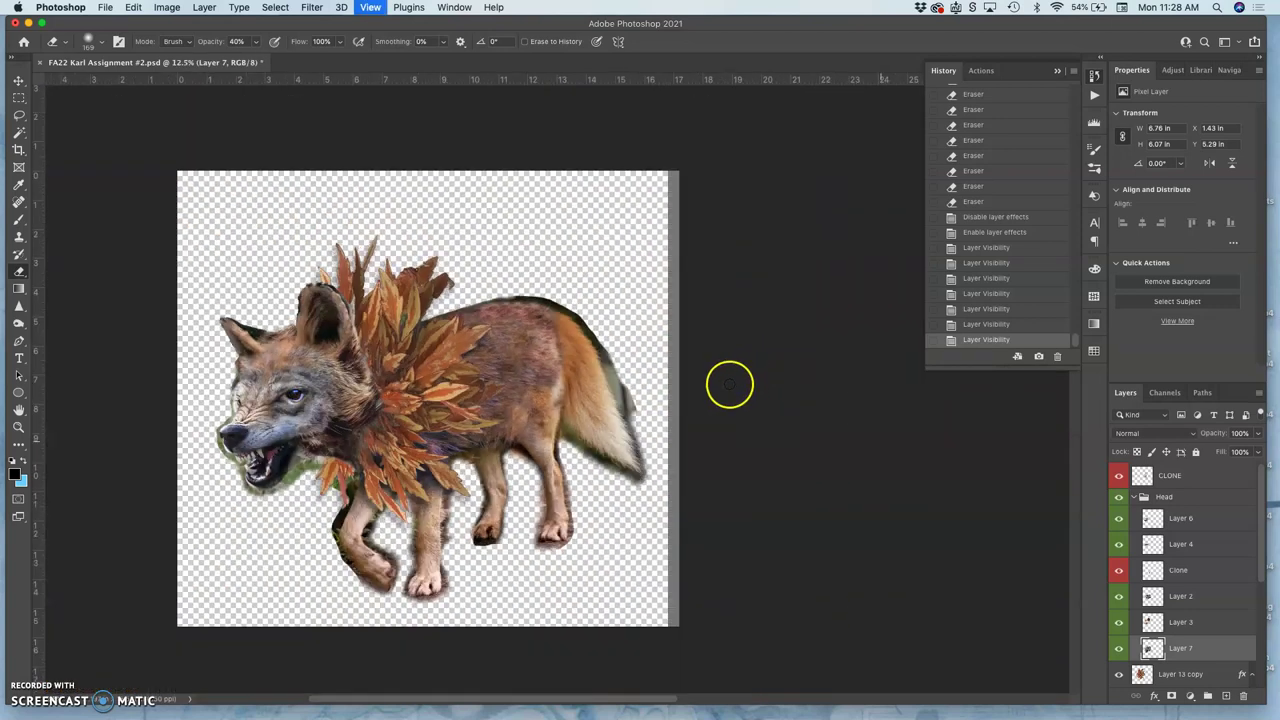
Turn off the layer effects of the leaf collar's Layer 13 copy and inspect the collar and head without the drop shadow
{"action": "left_click_drag", "start_coordinate": [1265, 511], "coordinate": [1265, 563]}
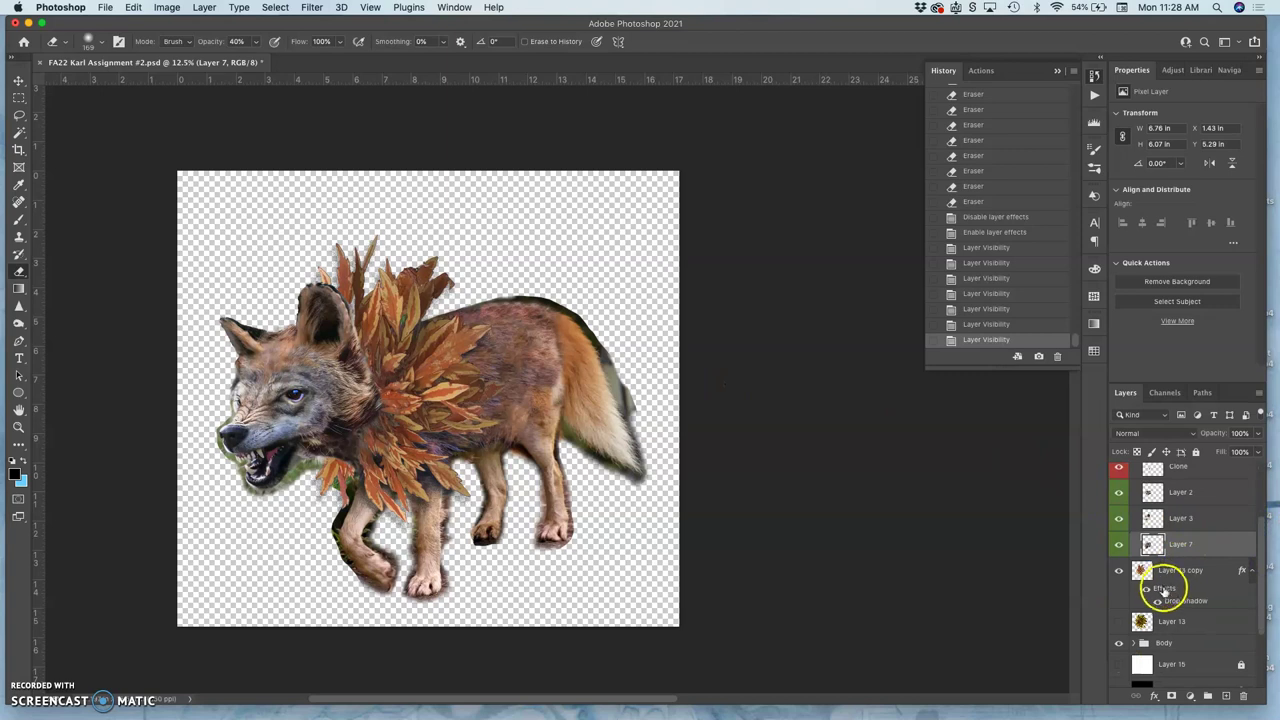
{"action": "left_click", "coordinate": [1148, 588]}
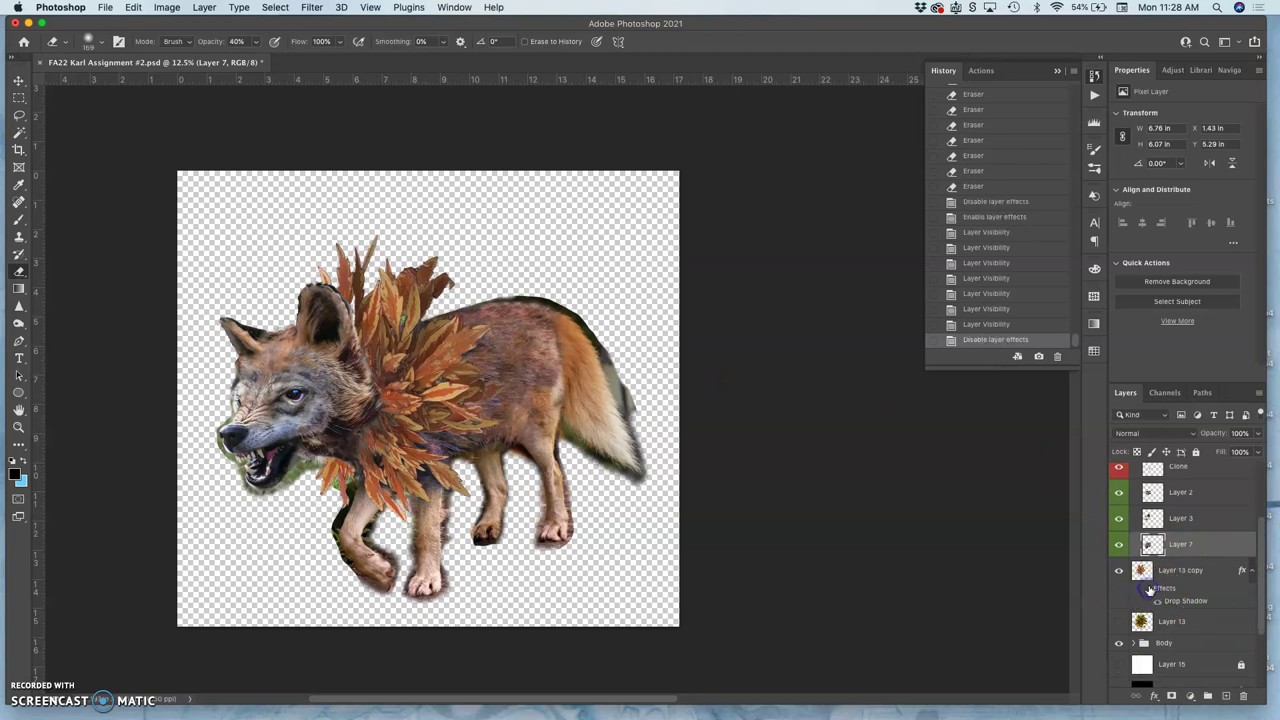
{"action": "key", "text": "super+plus"}
{"action": "key", "text": "super+plus"}
{"action": "key", "text": "super+plus"}
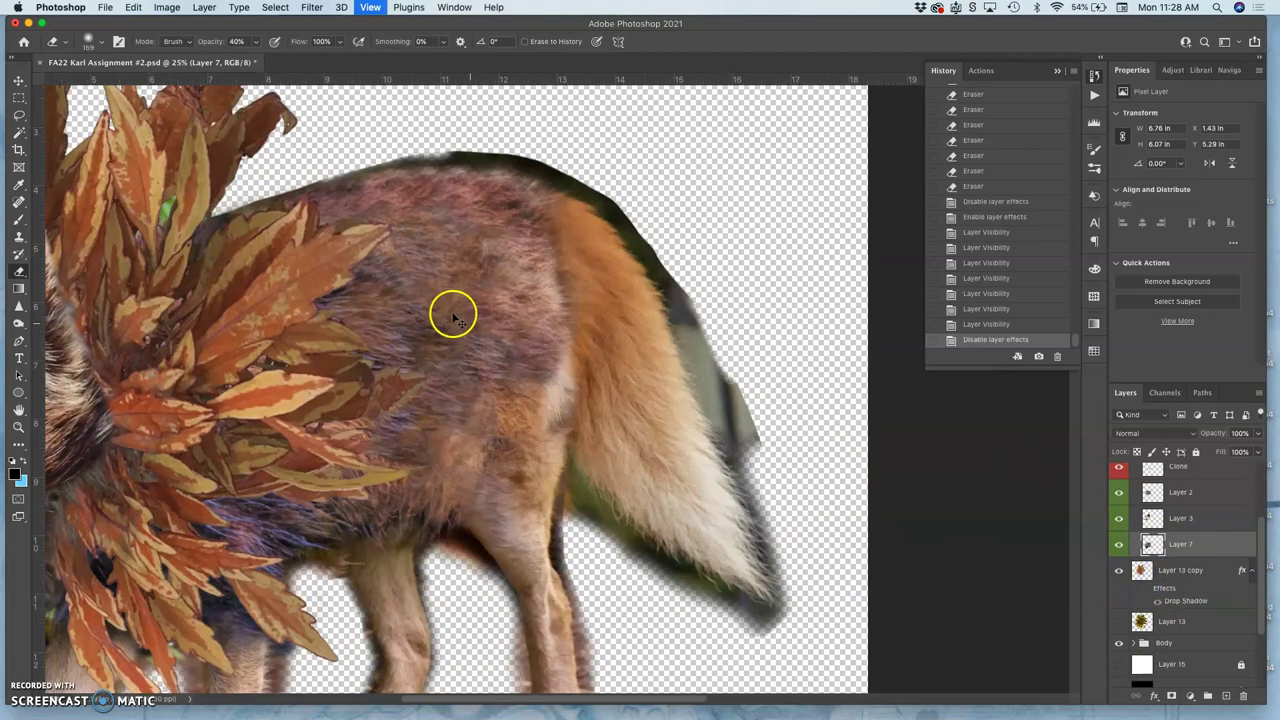
{"action": "left_click_drag", "start_coordinate": [229, 260], "coordinate": [636, 329]}
{"action": "left_click_drag", "start_coordinate": [597, 251], "coordinate": [627, 258]}
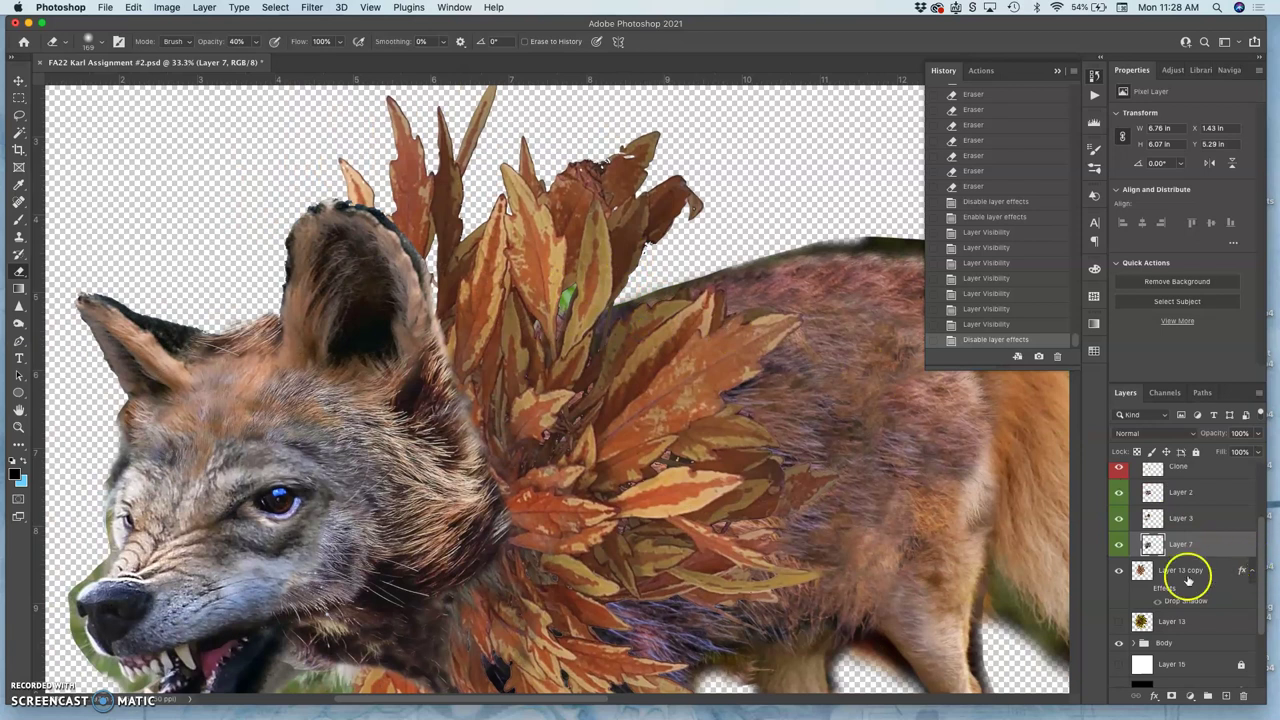
Stamp all visible layers into a new merged layer above the CLONE layer
{"action": "left_click_drag", "start_coordinate": [1263, 562], "coordinate": [1267, 490]}
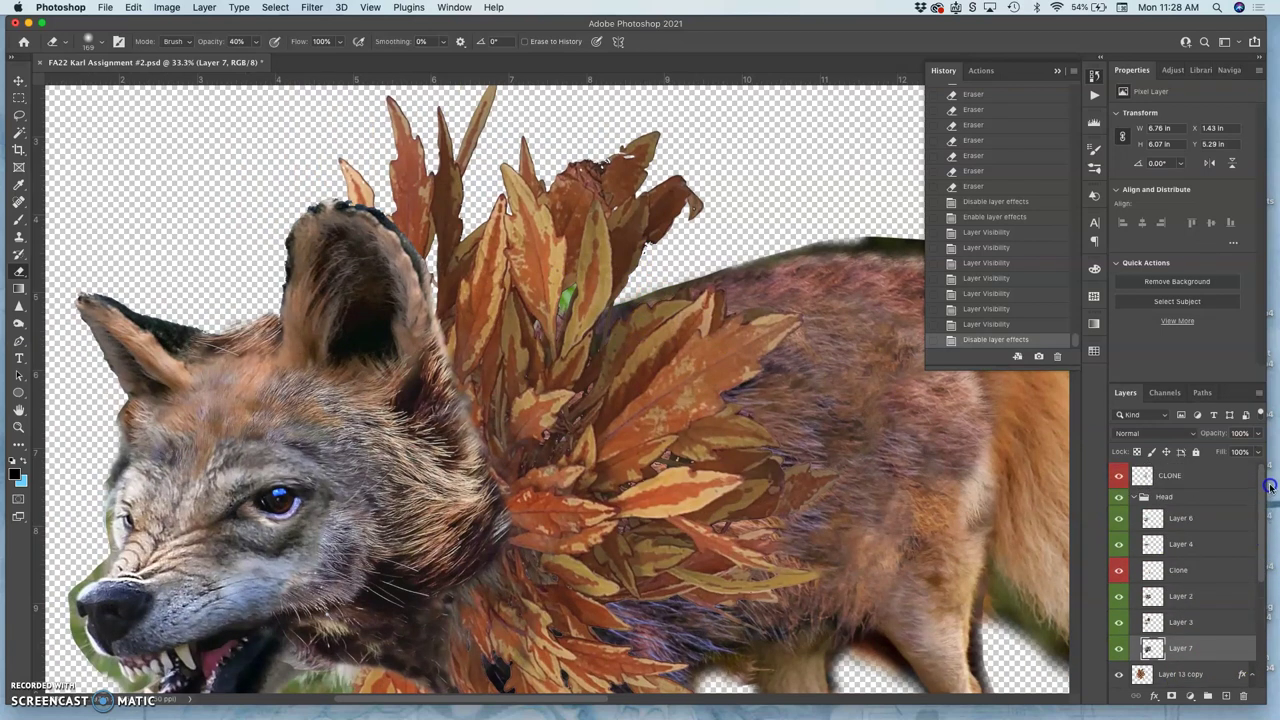
{"action": "left_click", "coordinate": [1192, 483]}
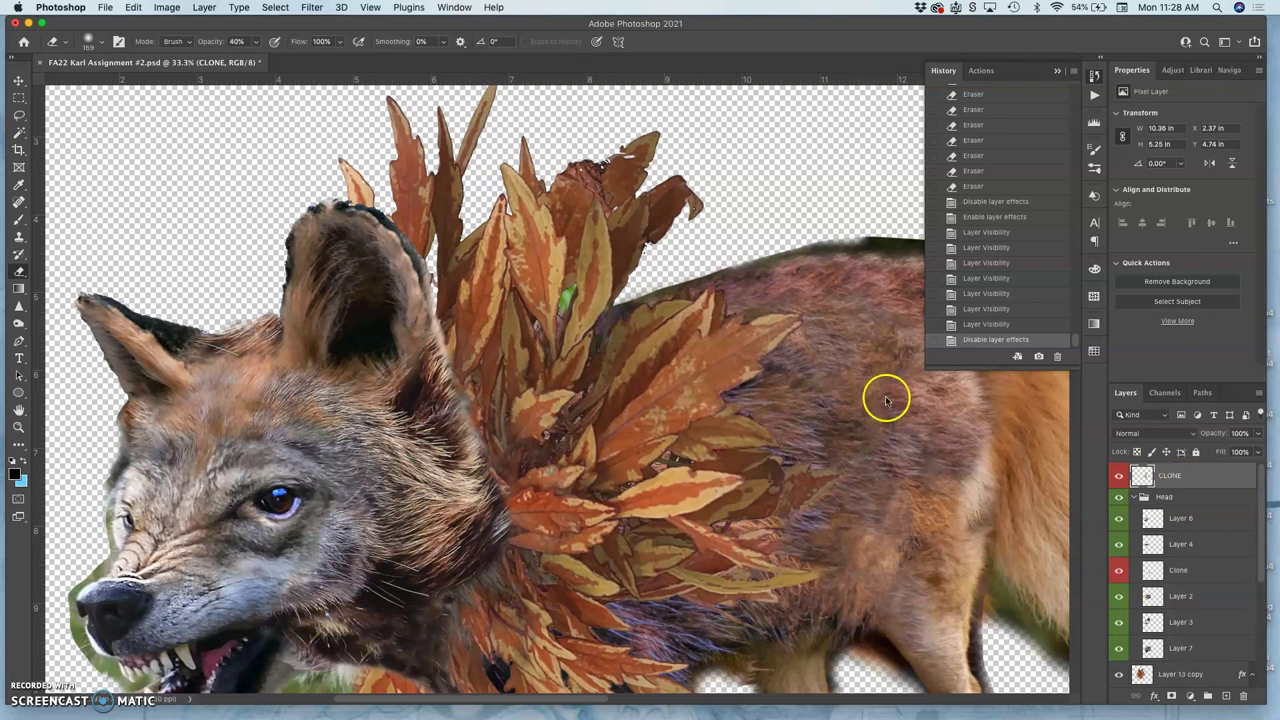
{"action": "left_click", "coordinate": [204, 8]}
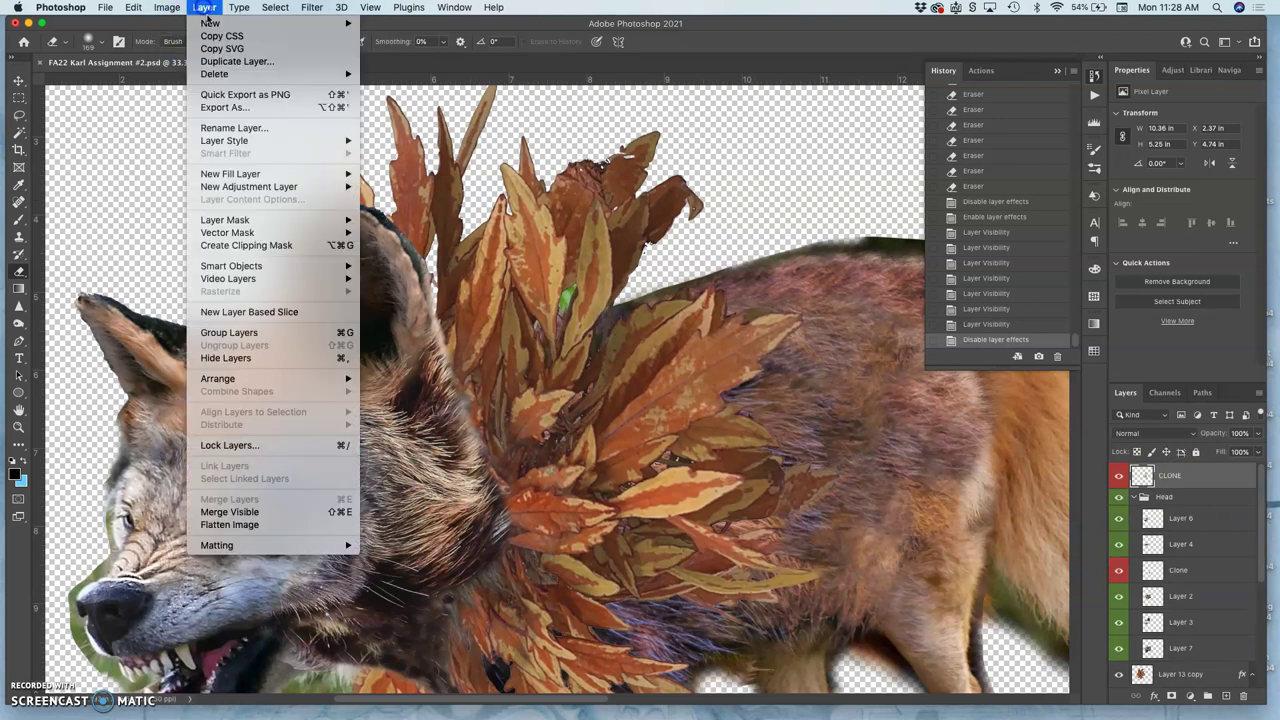
{"action": "left_click", "coordinate": [247, 513], "text": "alt"}
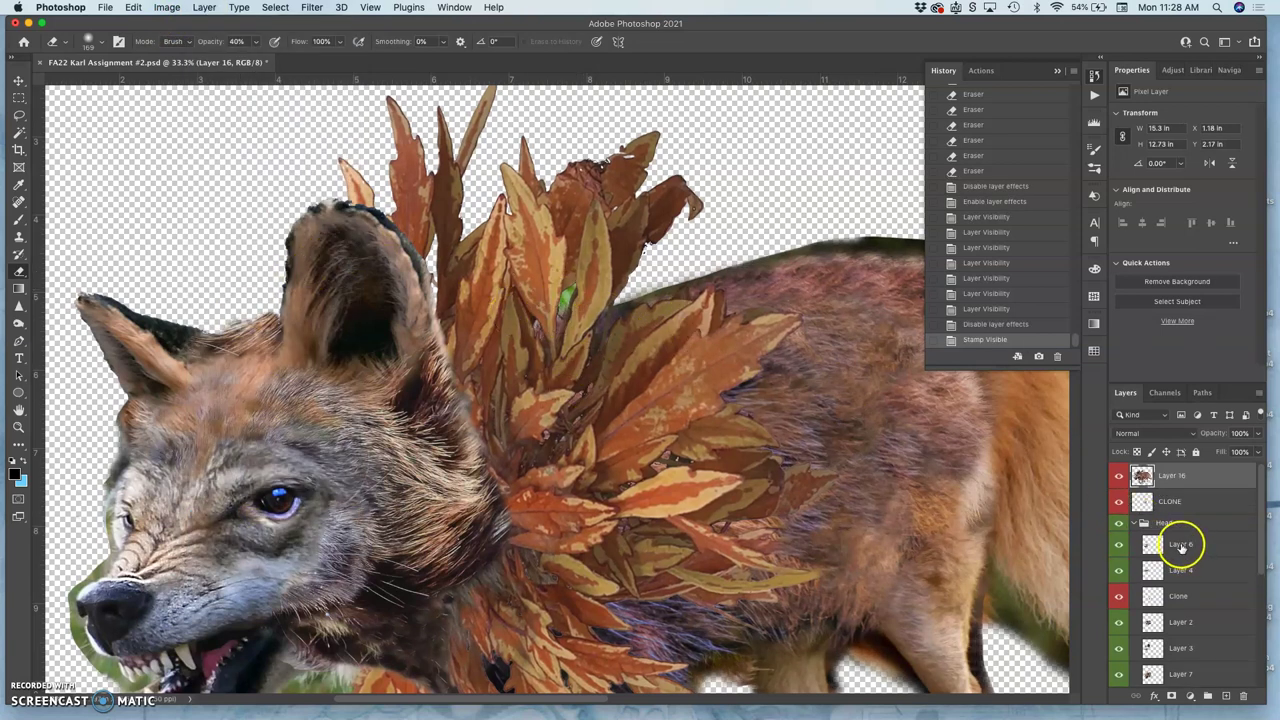
Hide the CLONE layer and the Head and Body groups beneath the merged layer, and collapse the Head group
{"action": "left_click", "coordinate": [1119, 503]}
{"action": "left_click", "coordinate": [1120, 525]}
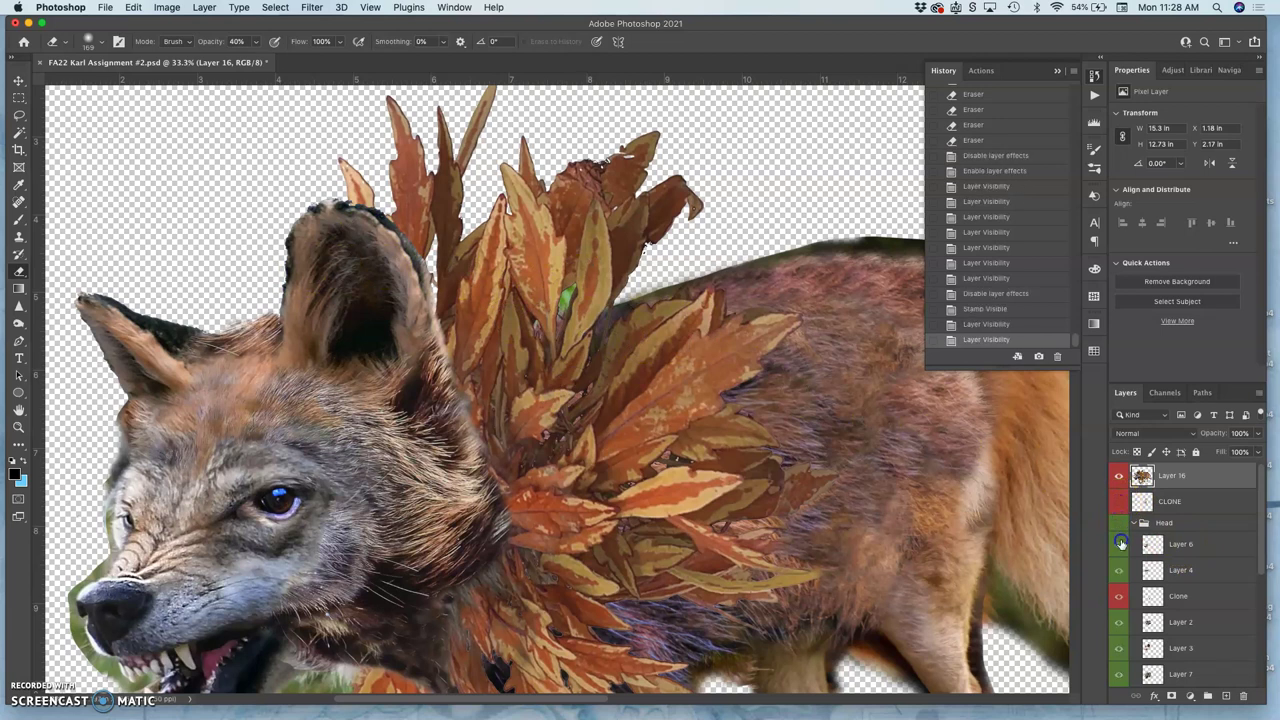
{"action": "left_click", "coordinate": [1120, 526]}
{"action": "left_click", "coordinate": [1119, 523]}
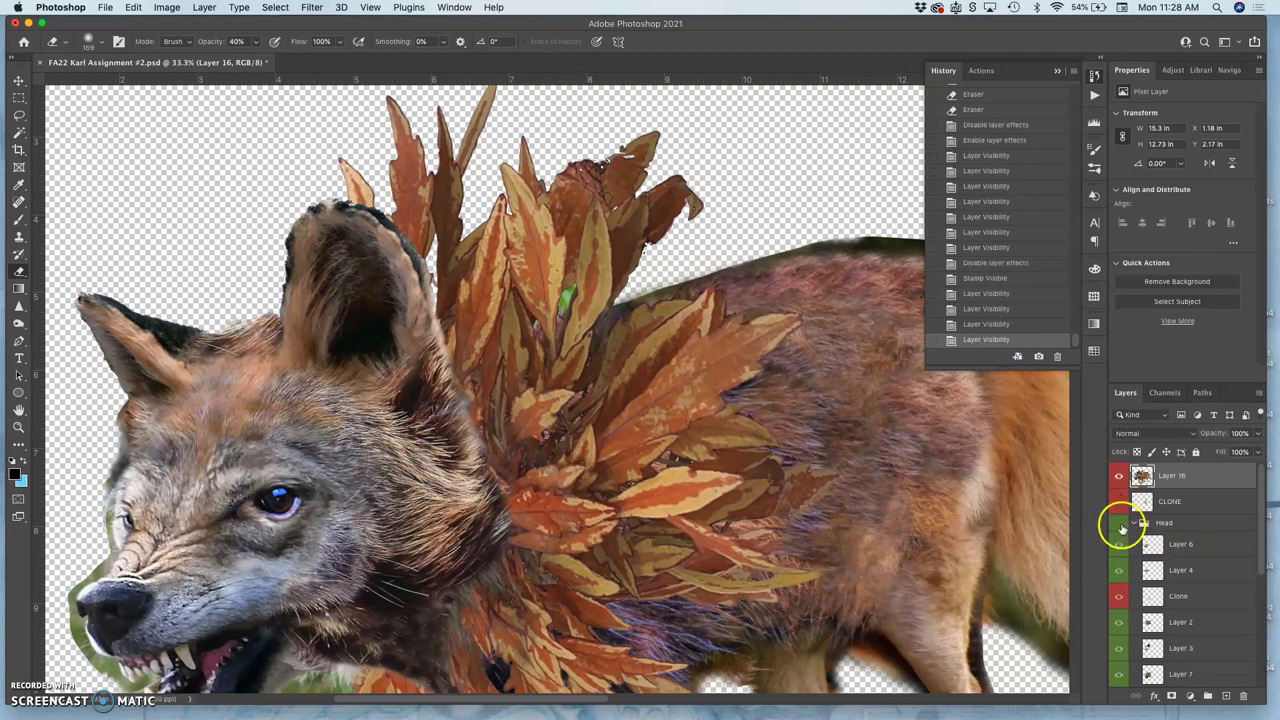
{"action": "left_click", "coordinate": [1119, 523]}
{"action": "left_click_drag", "start_coordinate": [1262, 533], "coordinate": [1262, 553]}
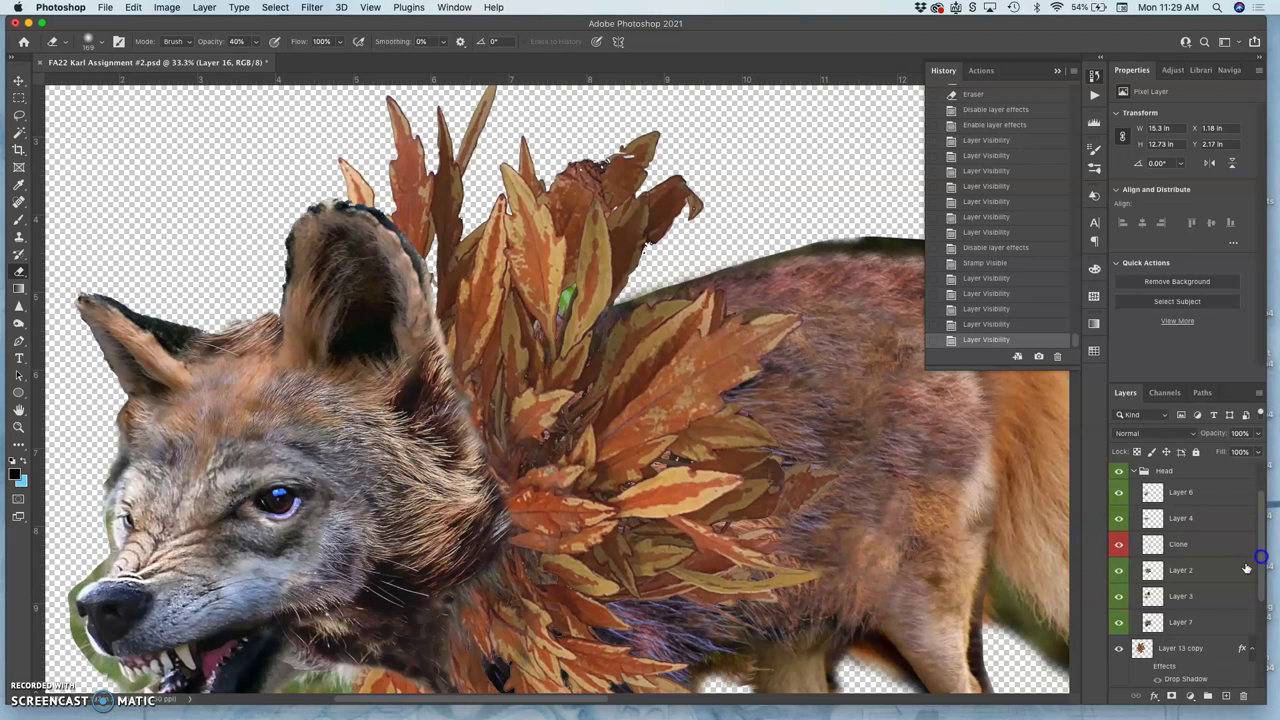
{"action": "left_click", "coordinate": [1120, 470]}
{"action": "left_click", "coordinate": [1133, 474]}
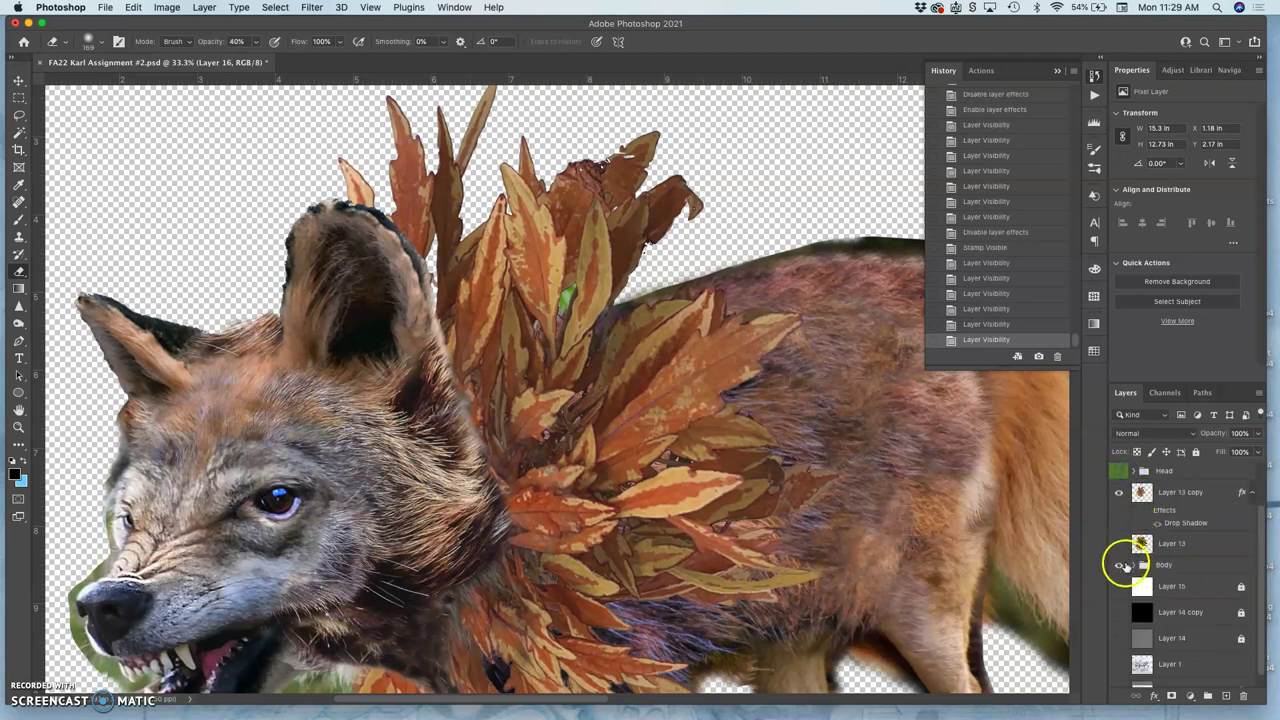
{"action": "left_click", "coordinate": [1118, 566]}
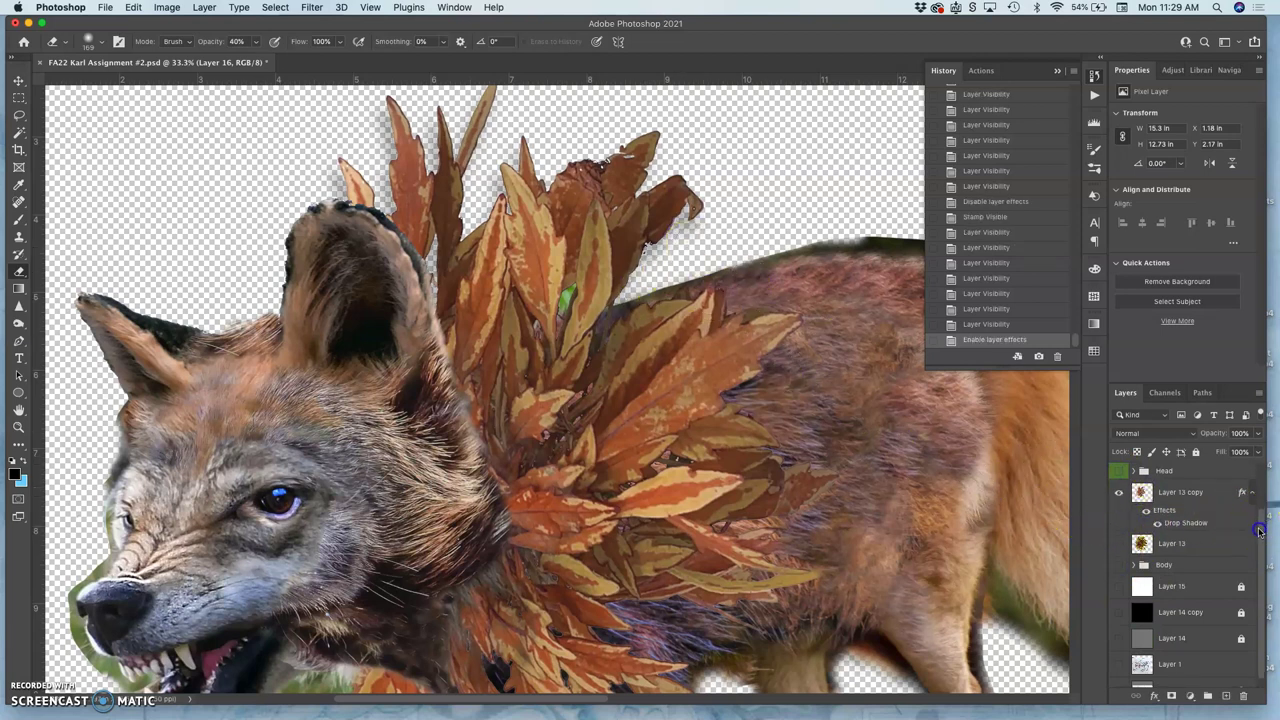
Duplicate Layer 13 copy with its drop shadow and hide the original Layer 13 copy
{"action": "left_click_drag", "start_coordinate": [1259, 531], "coordinate": [1258, 585]}
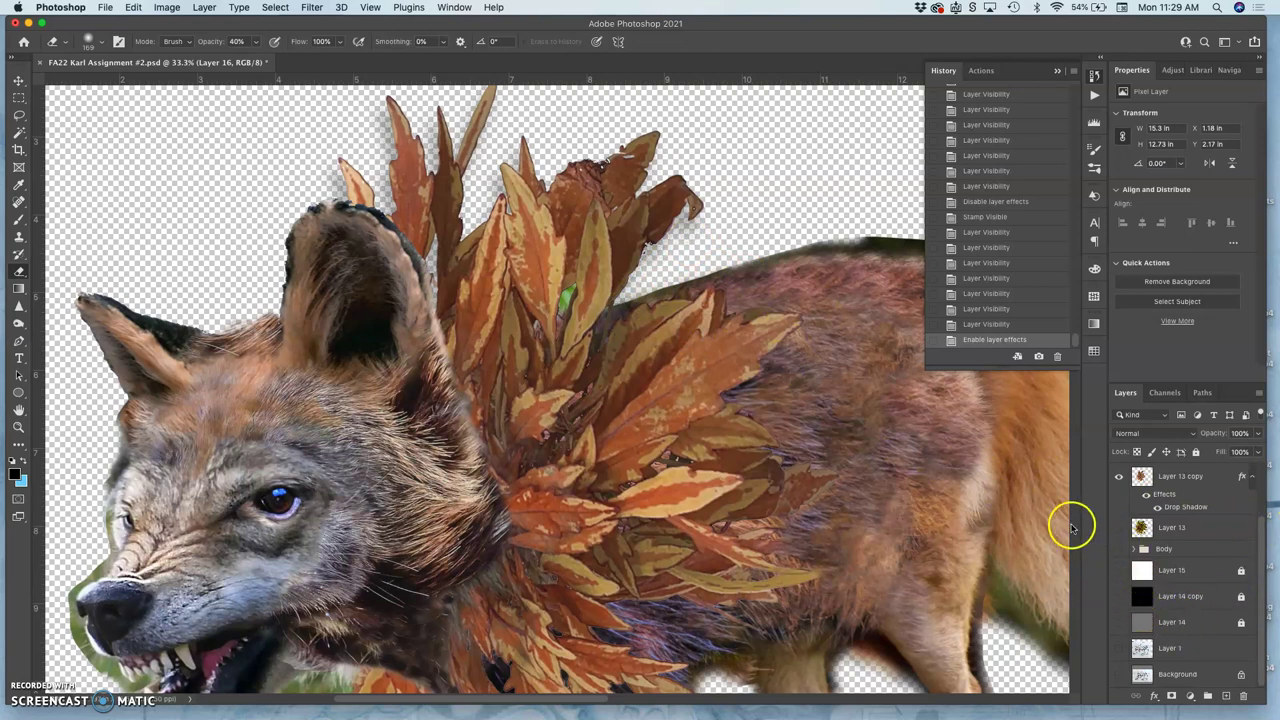
{"action": "key", "text": "super+plus"}
{"action": "key", "text": "super+minus"}
{"action": "key", "text": "super+minus"}
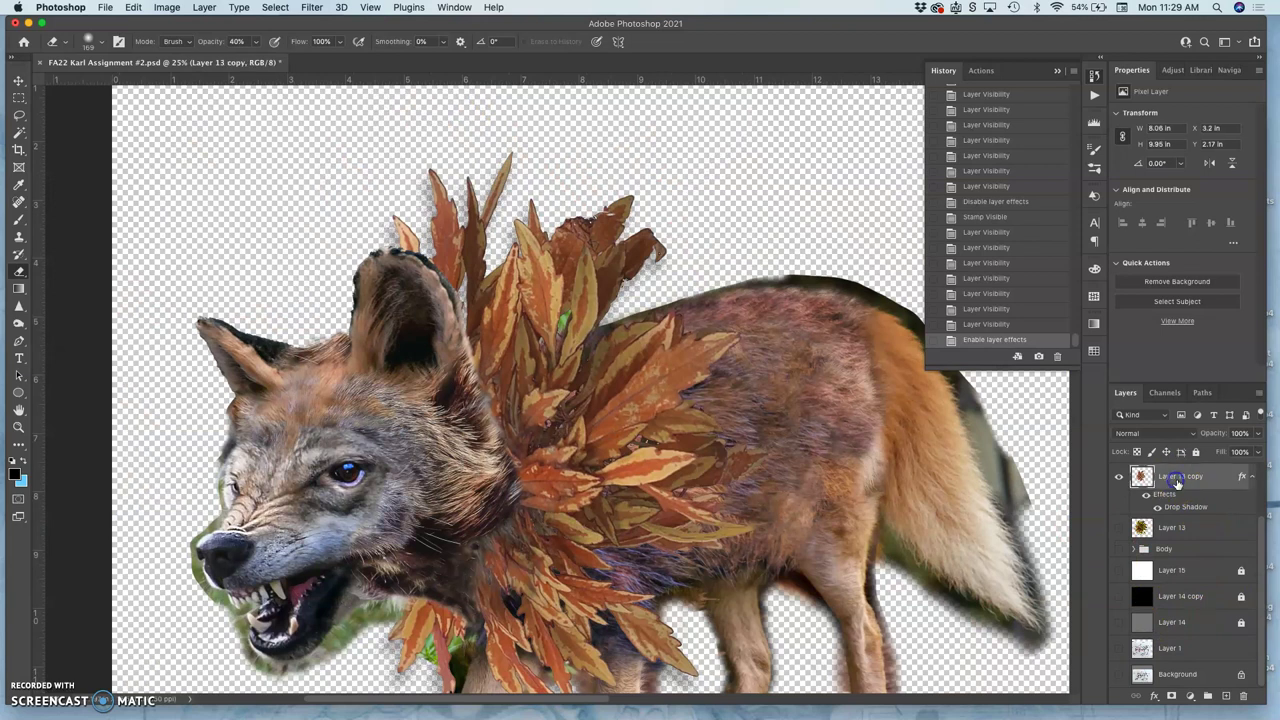
{"action": "key", "text": "super+j"}
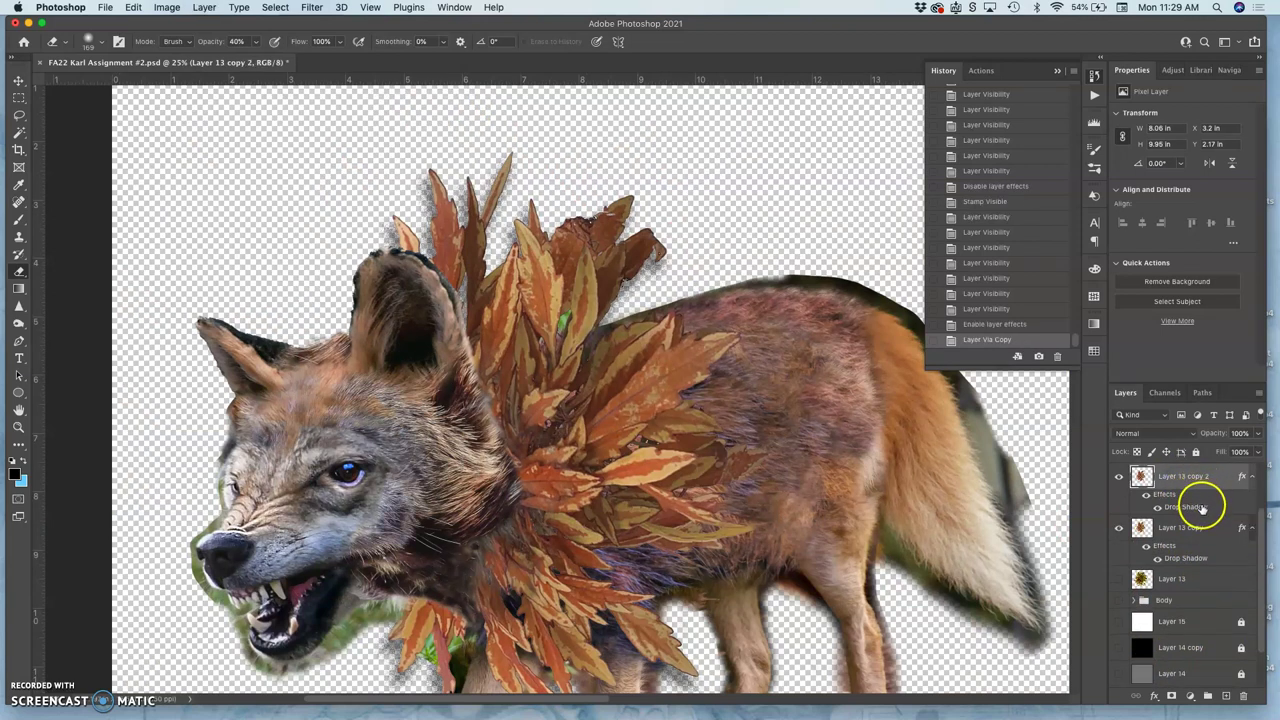
{"action": "left_click", "coordinate": [1119, 527]}
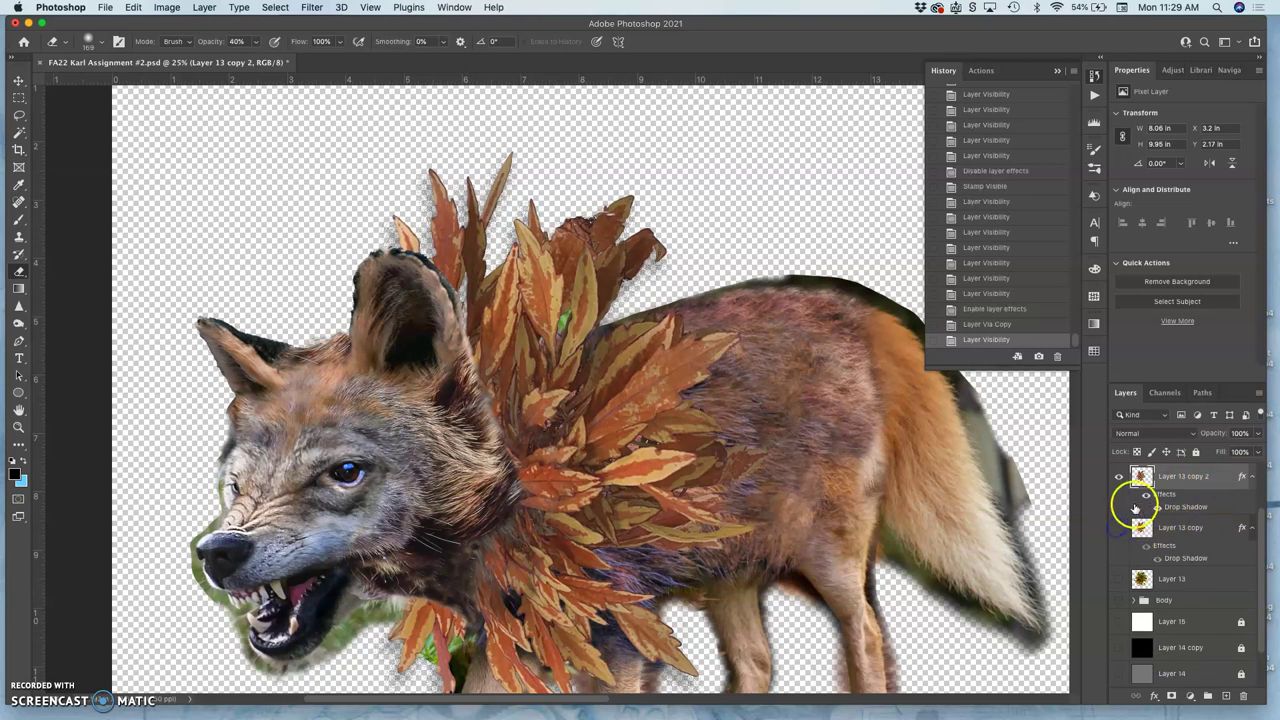
Label Layer 13 copy 2 green and rasterize its layer style
{"action": "right_click", "coordinate": [1121, 498]}
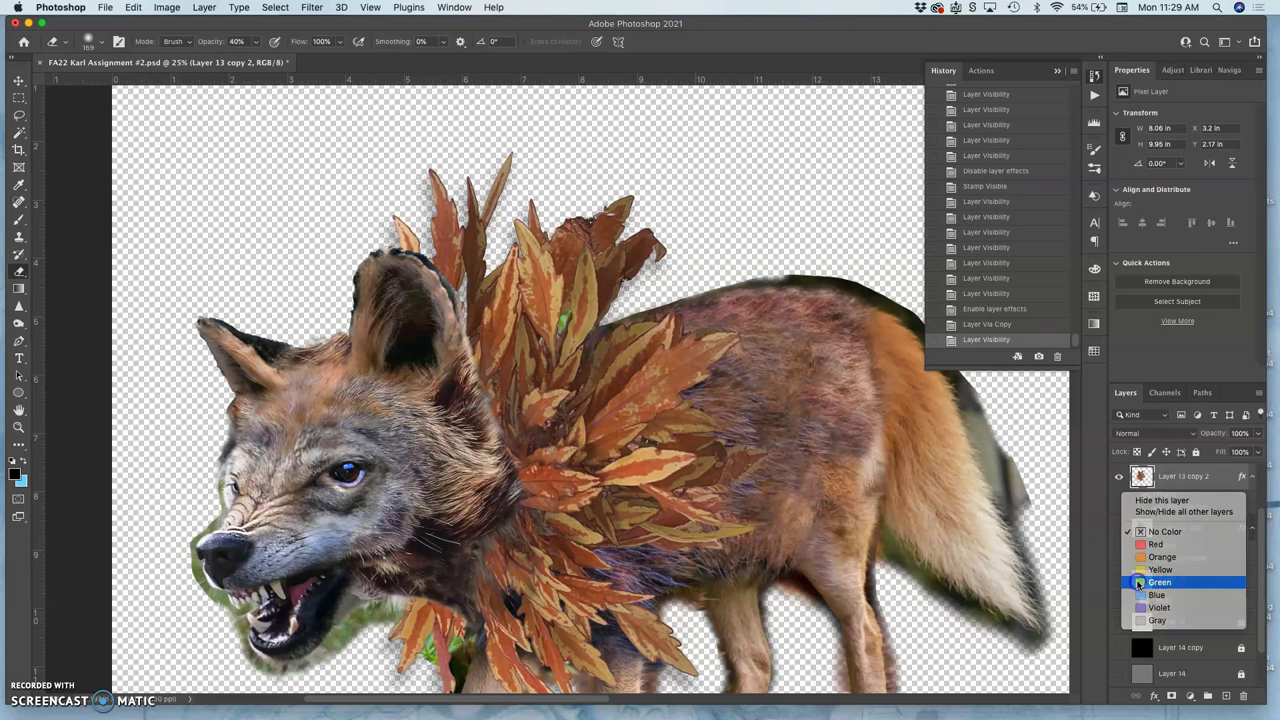
{"action": "left_click", "coordinate": [1140, 583]}
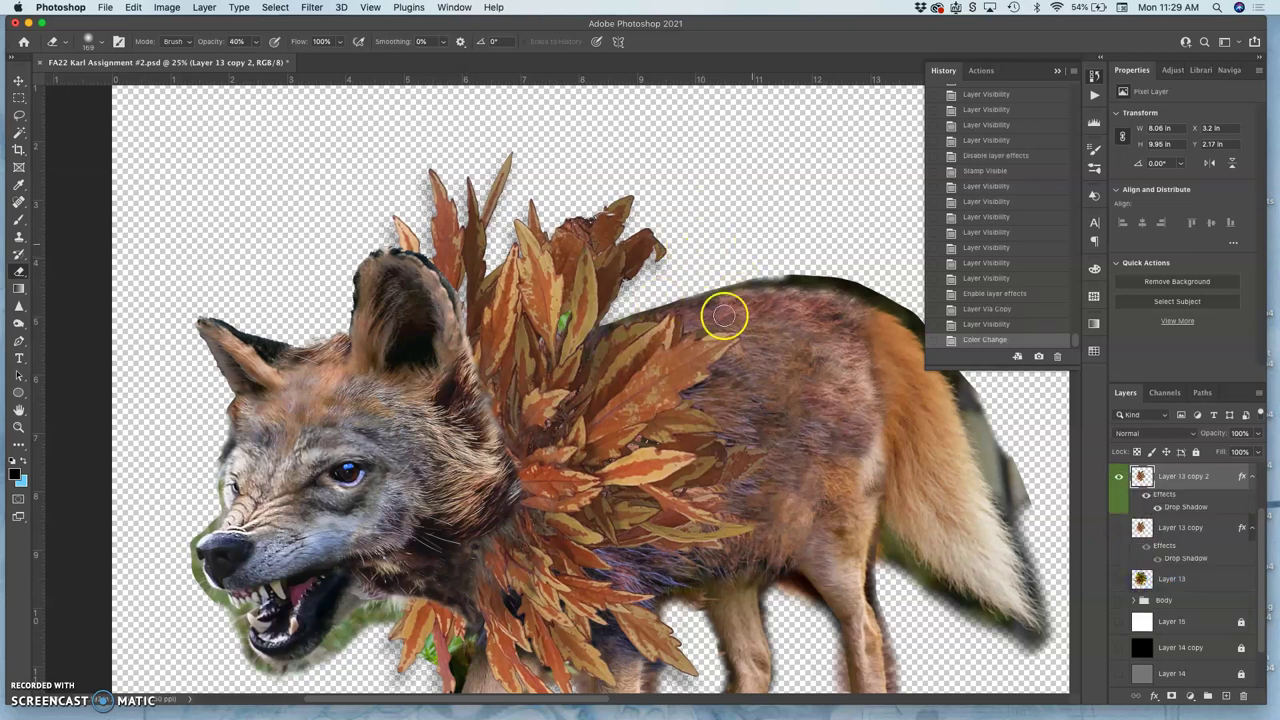
{"action": "right_click", "coordinate": [1175, 487]}
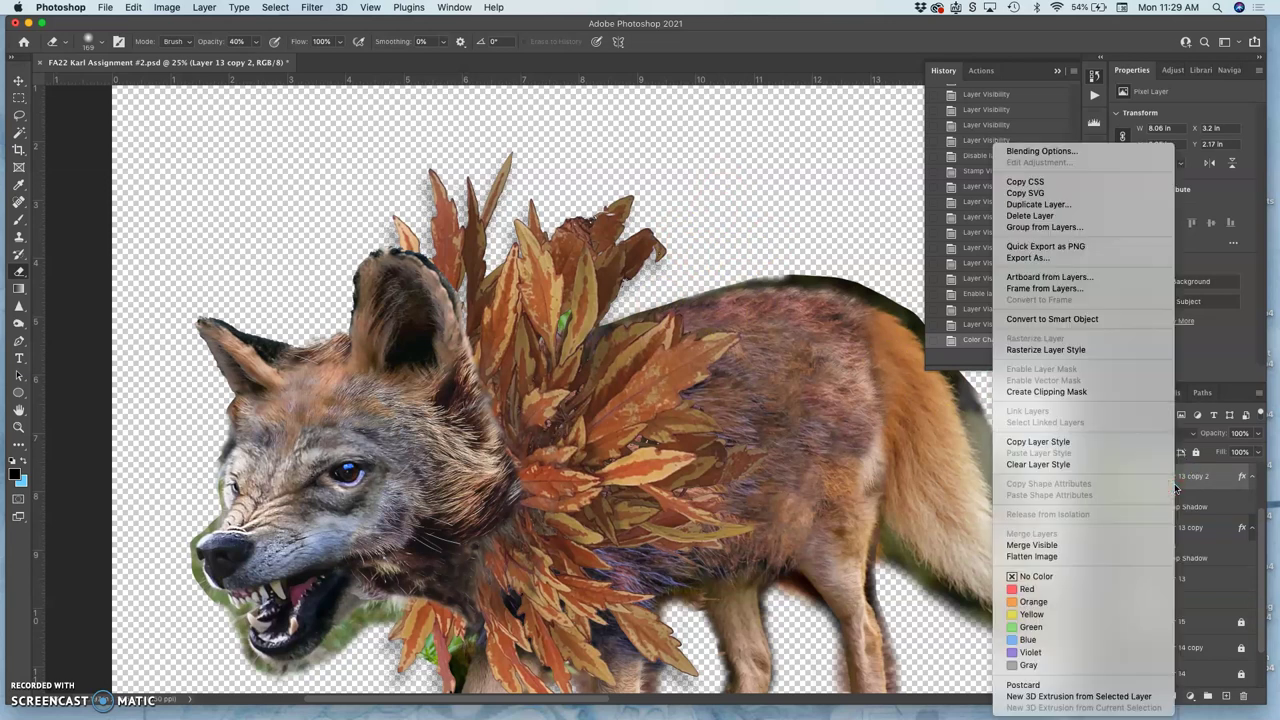
{"action": "left_click", "coordinate": [1064, 351]}
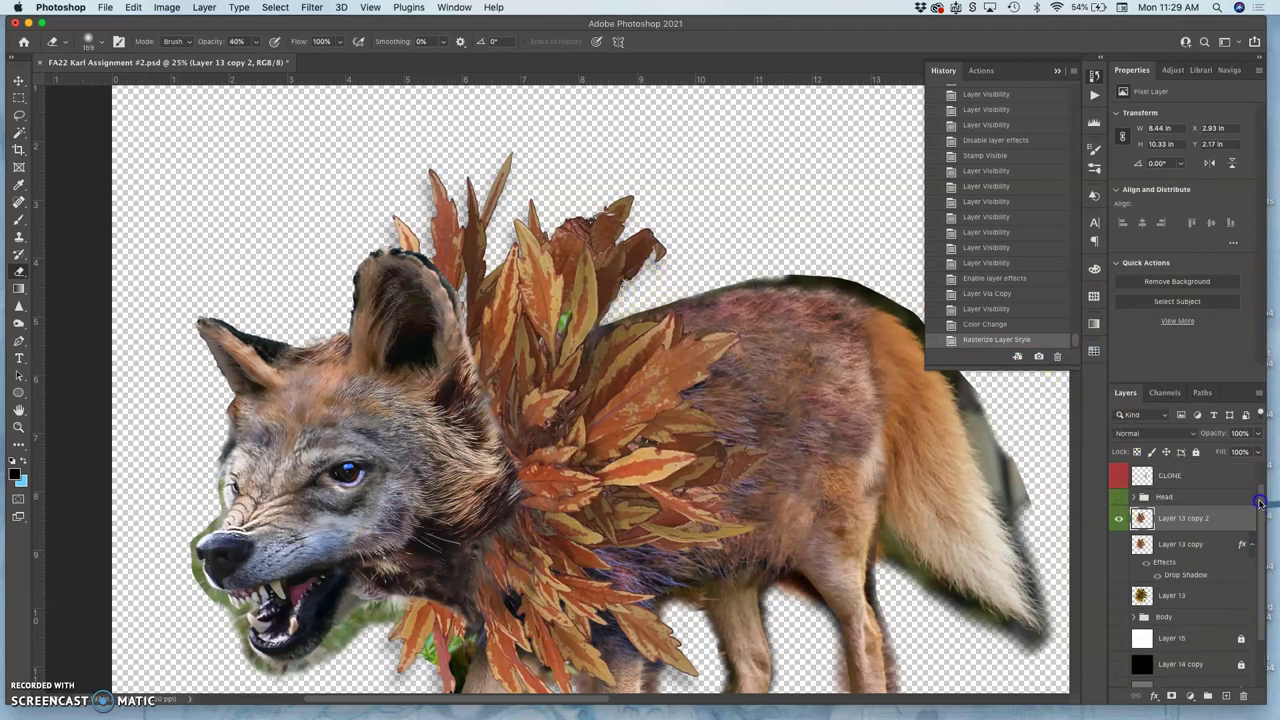
Show the white Layer 15 as a backdrop and make Layer 13 copy 2 the active layer
{"action": "scroll", "coordinate": [1262, 530], "scroll_direction": "up", "scroll_amount": 3}
{"action": "left_click", "coordinate": [1119, 664]}
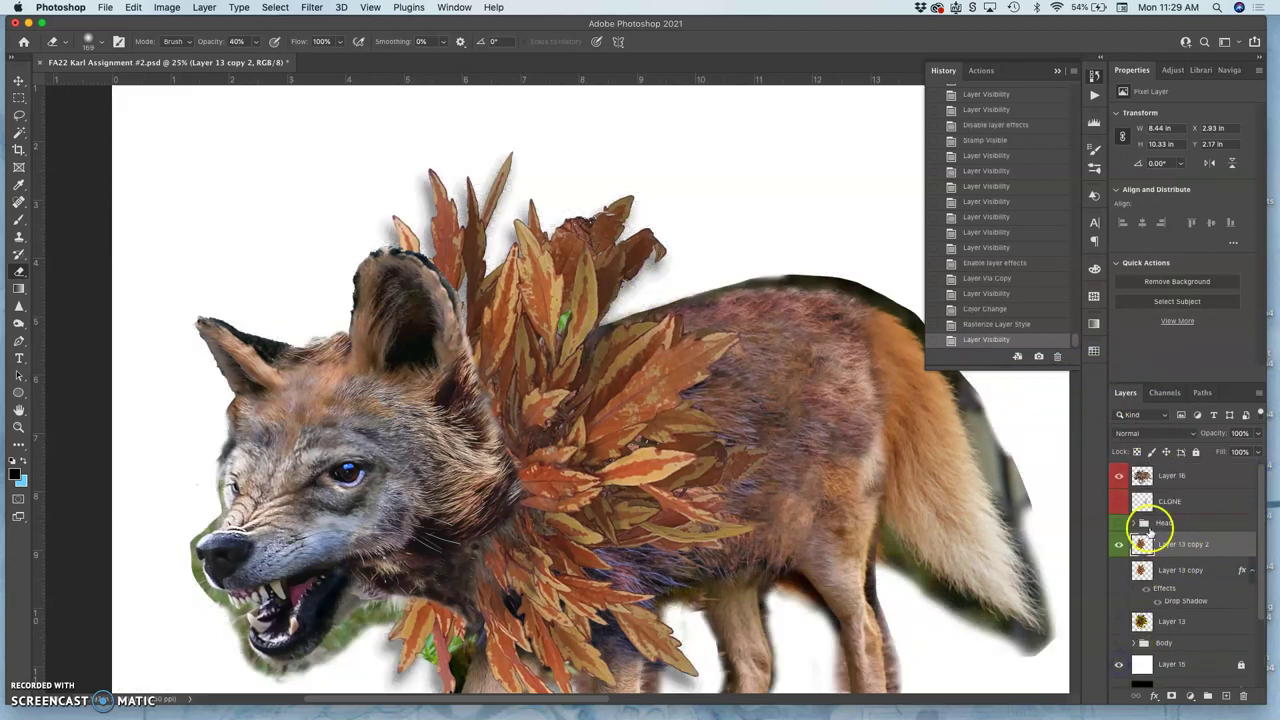
{"action": "left_click", "coordinate": [1170, 477]}
{"action": "left_click", "coordinate": [1174, 544]}
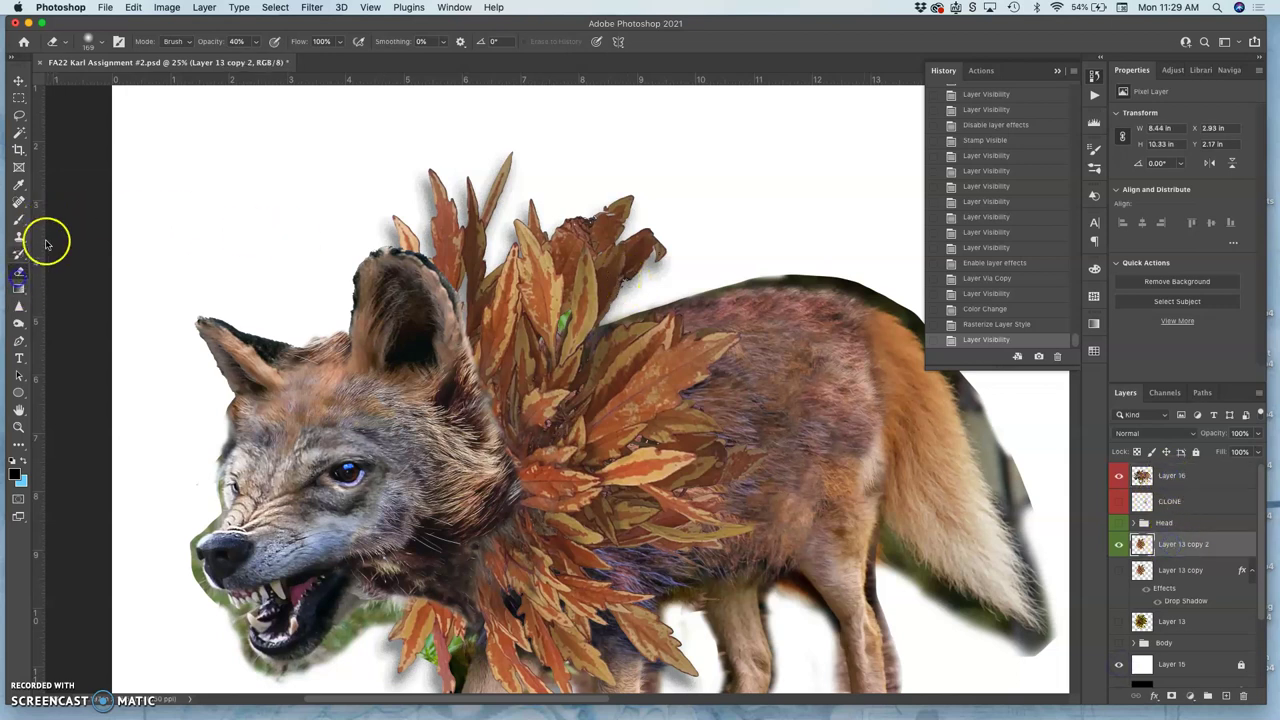
Set the Eraser's opacity to 100% and erase the collar shadow falling on the background around the upper and lower leaves
{"action": "left_click", "coordinate": [257, 43]}
{"action": "left_click_drag", "start_coordinate": [255, 57], "coordinate": [326, 57]}
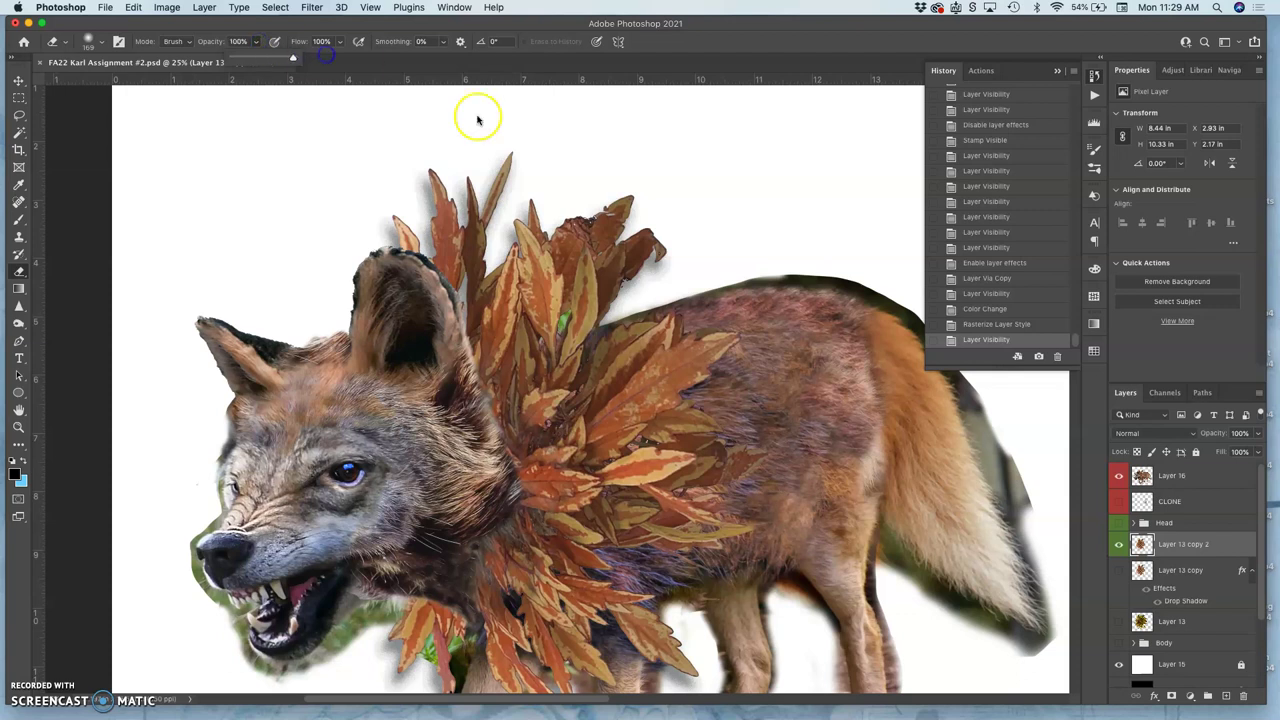
{"action": "mouse_move", "coordinate": [572, 315]}
{"action": "left_mouse_down"}
{"action": "mouse_move", "coordinate": [572, 298]}
{"action": "mouse_move", "coordinate": [546, 284]}
{"action": "mouse_move", "coordinate": [607, 221]}
{"action": "mouse_move", "coordinate": [550, 222]}
{"action": "mouse_move", "coordinate": [563, 191]}
{"action": "mouse_move", "coordinate": [391, 207]}
{"action": "mouse_move", "coordinate": [429, 194]}
{"action": "mouse_move", "coordinate": [428, 222]}
{"action": "mouse_move", "coordinate": [386, 240]}
{"action": "mouse_move", "coordinate": [420, 239]}
{"action": "left_mouse_up"}
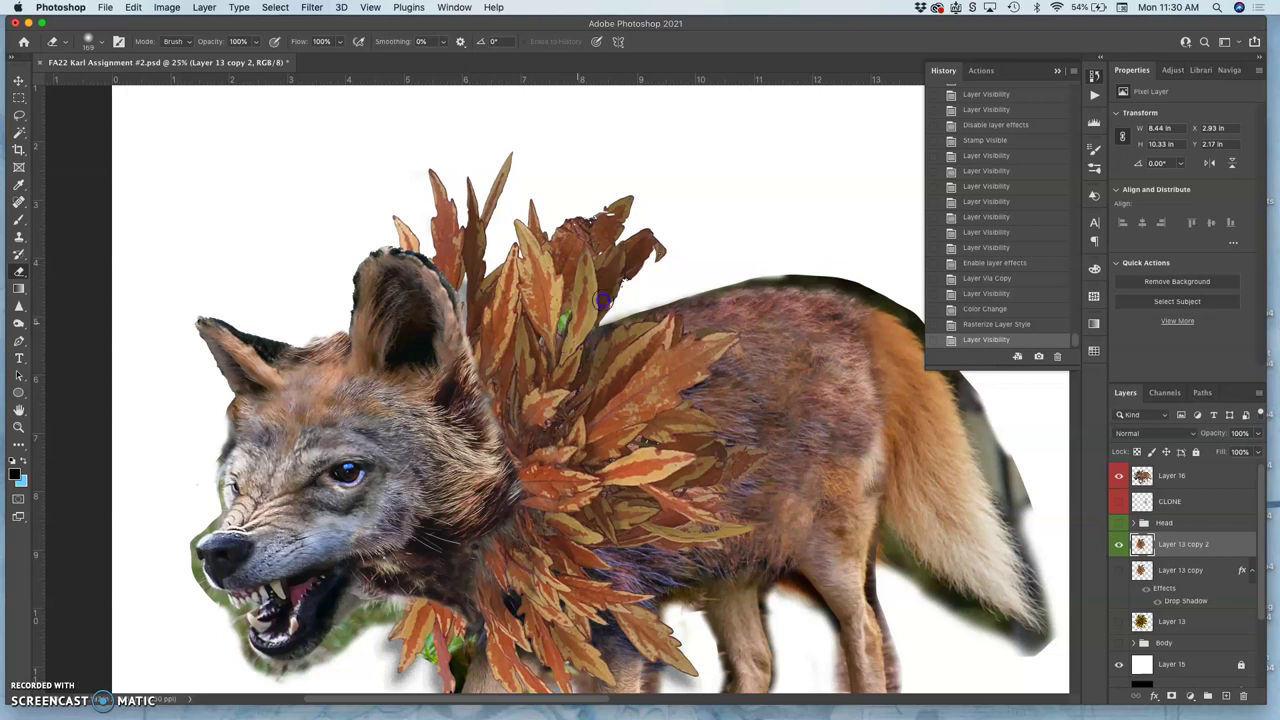
{"action": "mouse_move", "coordinate": [495, 337]}
{"action": "left_mouse_down"}
{"action": "mouse_move", "coordinate": [552, 294]}
{"action": "mouse_move", "coordinate": [515, 264]}
{"action": "mouse_move", "coordinate": [452, 301]}
{"action": "mouse_move", "coordinate": [535, 447]}
{"action": "left_mouse_up"}
{"action": "scroll", "coordinate": [535, 450], "scroll_direction": "down", "scroll_amount": 10}
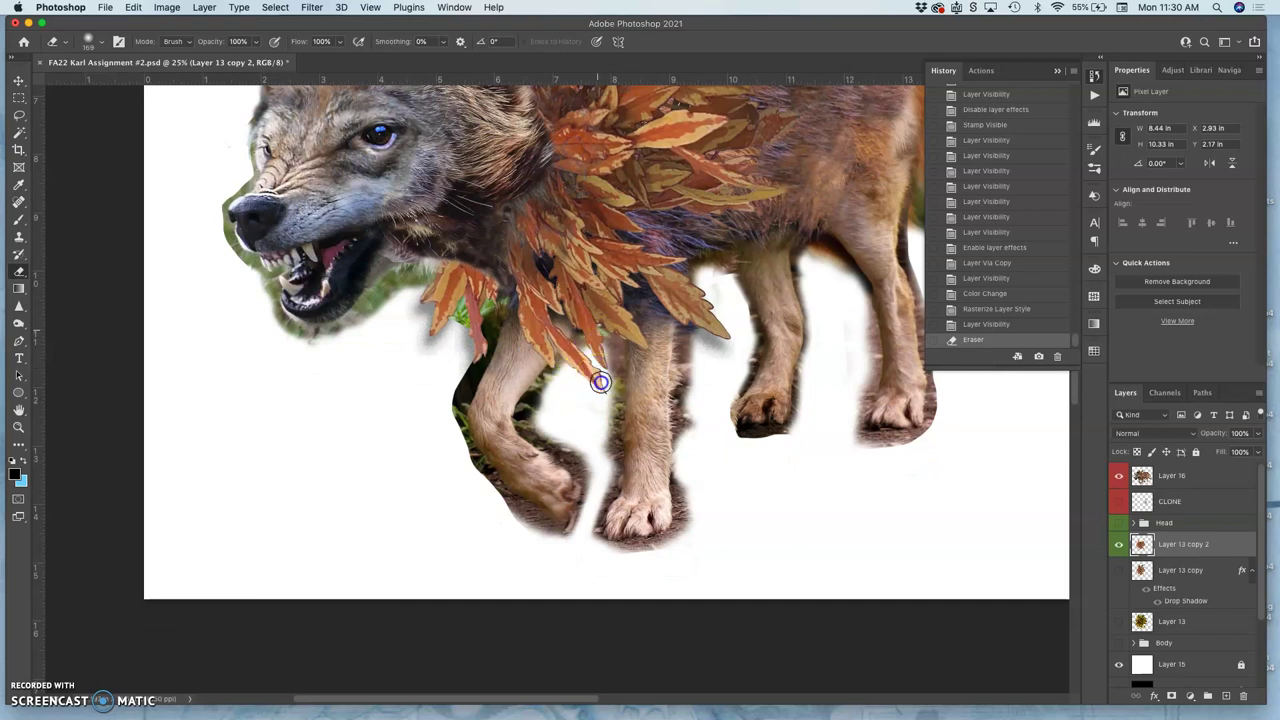
{"action": "mouse_move", "coordinate": [640, 300]}
{"action": "left_mouse_down"}
{"action": "mouse_move", "coordinate": [693, 330]}
{"action": "mouse_move", "coordinate": [700, 359]}
{"action": "mouse_move", "coordinate": [710, 347]}
{"action": "mouse_move", "coordinate": [716, 359]}
{"action": "mouse_move", "coordinate": [700, 312]}
{"action": "left_mouse_up"}
{"action": "mouse_move", "coordinate": [468, 325]}
{"action": "left_mouse_down"}
{"action": "mouse_move", "coordinate": [482, 312]}
{"action": "mouse_move", "coordinate": [477, 286]}
{"action": "mouse_move", "coordinate": [374, 323]}
{"action": "mouse_move", "coordinate": [467, 337]}
{"action": "mouse_move", "coordinate": [486, 314]}
{"action": "mouse_move", "coordinate": [457, 354]}
{"action": "left_mouse_up"}
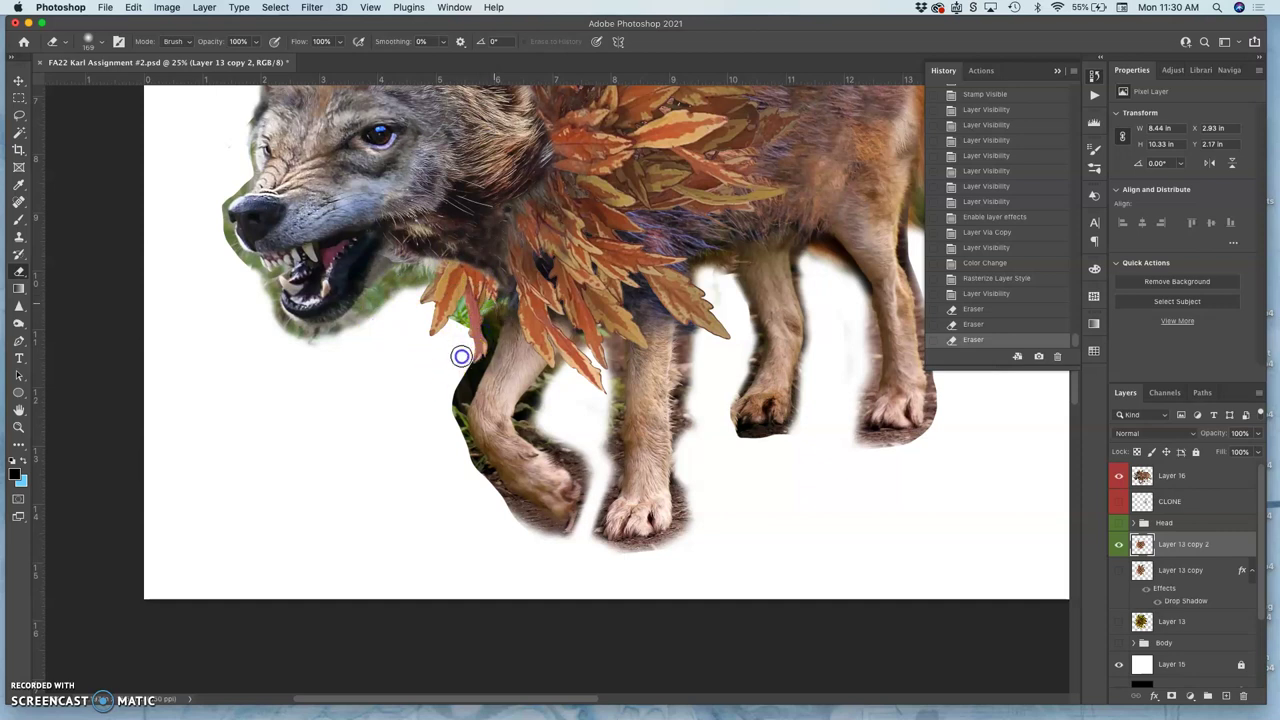
{"action": "left_click", "coordinate": [590, 328]}
{"action": "mouse_move", "coordinate": [590, 328]}
{"action": "left_mouse_down"}
{"action": "mouse_move", "coordinate": [577, 414]}
{"action": "mouse_move", "coordinate": [576, 400]}
{"action": "left_mouse_up"}
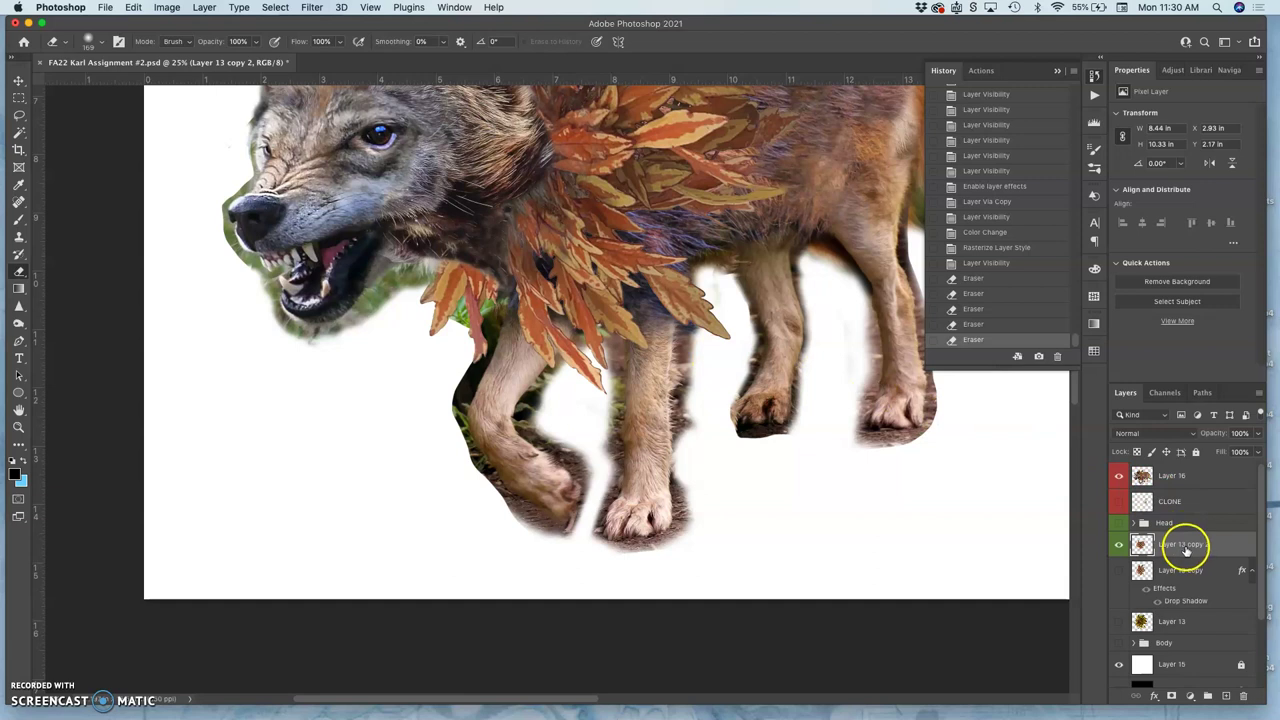
Move Layer 13 copy 2 directly beneath Layer 16 and toggle Layer 16's visibility, leaving it hidden
{"action": "left_click_drag", "start_coordinate": [1180, 544], "coordinate": [1182, 499]}
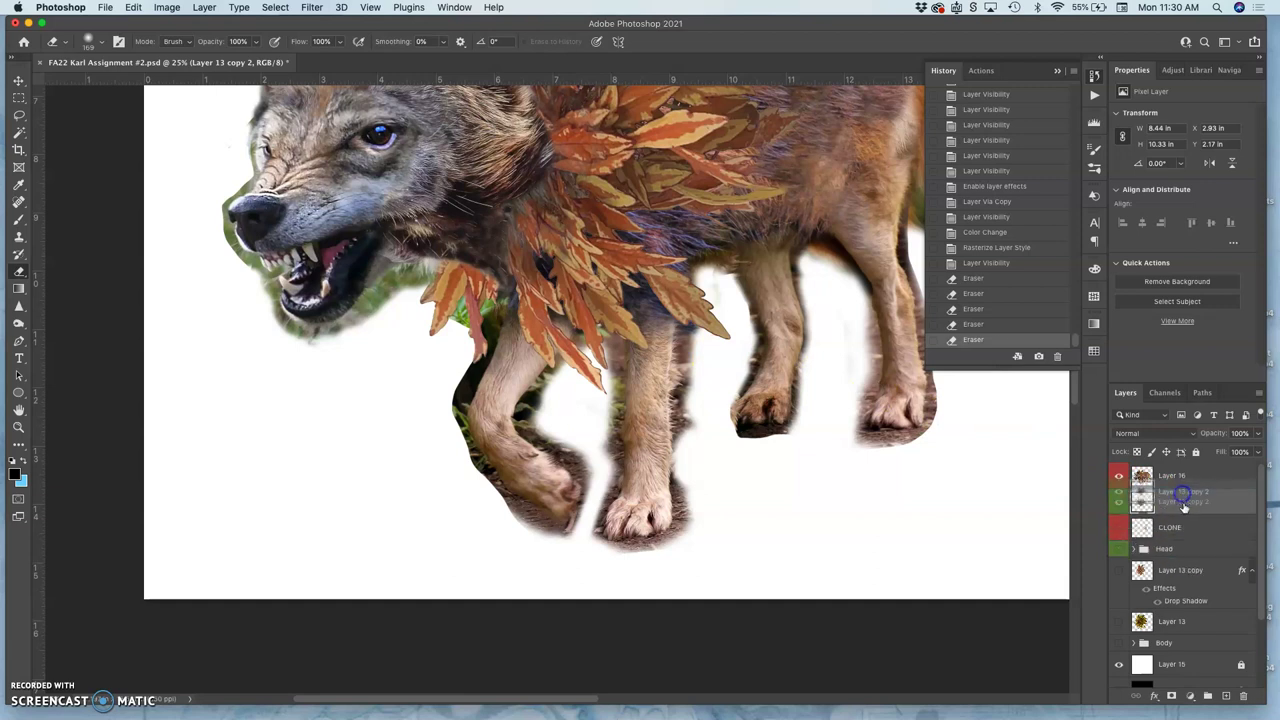
{"action": "left_click", "coordinate": [1118, 480]}
{"action": "left_click", "coordinate": [1119, 478]}
{"action": "left_click", "coordinate": [1119, 478]}
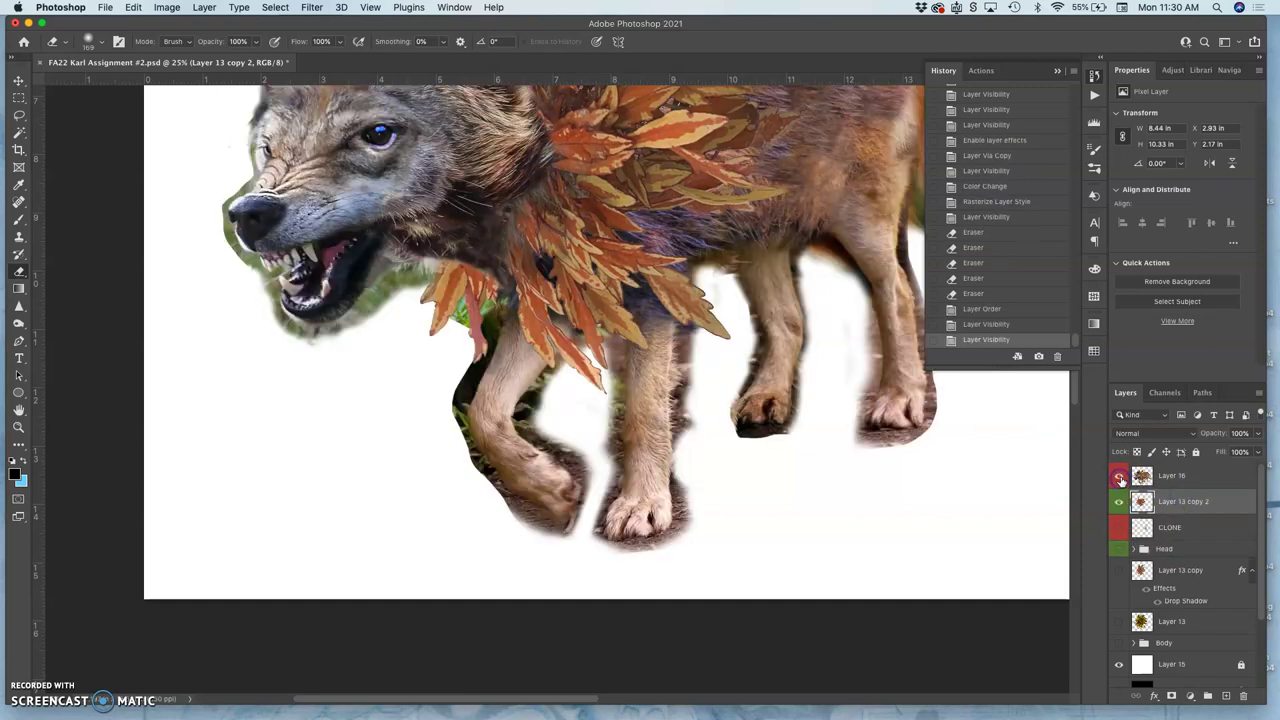
{"action": "left_click", "coordinate": [1120, 479]}
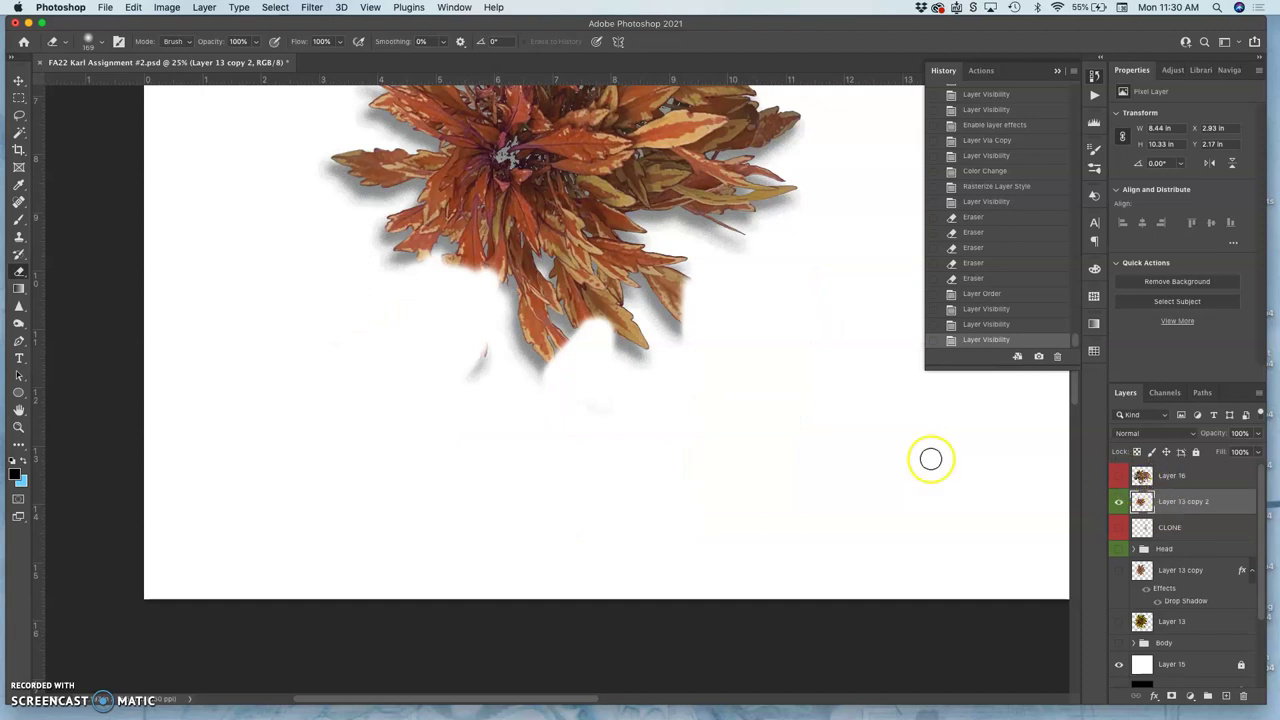
Erase the stray leftover specks and faint smudges around the upper and lower leaves on Layer 13 copy 2
{"action": "left_click_drag", "start_coordinate": [477, 357], "coordinate": [474, 371]}
{"action": "left_click_drag", "start_coordinate": [416, 327], "coordinate": [412, 307]}
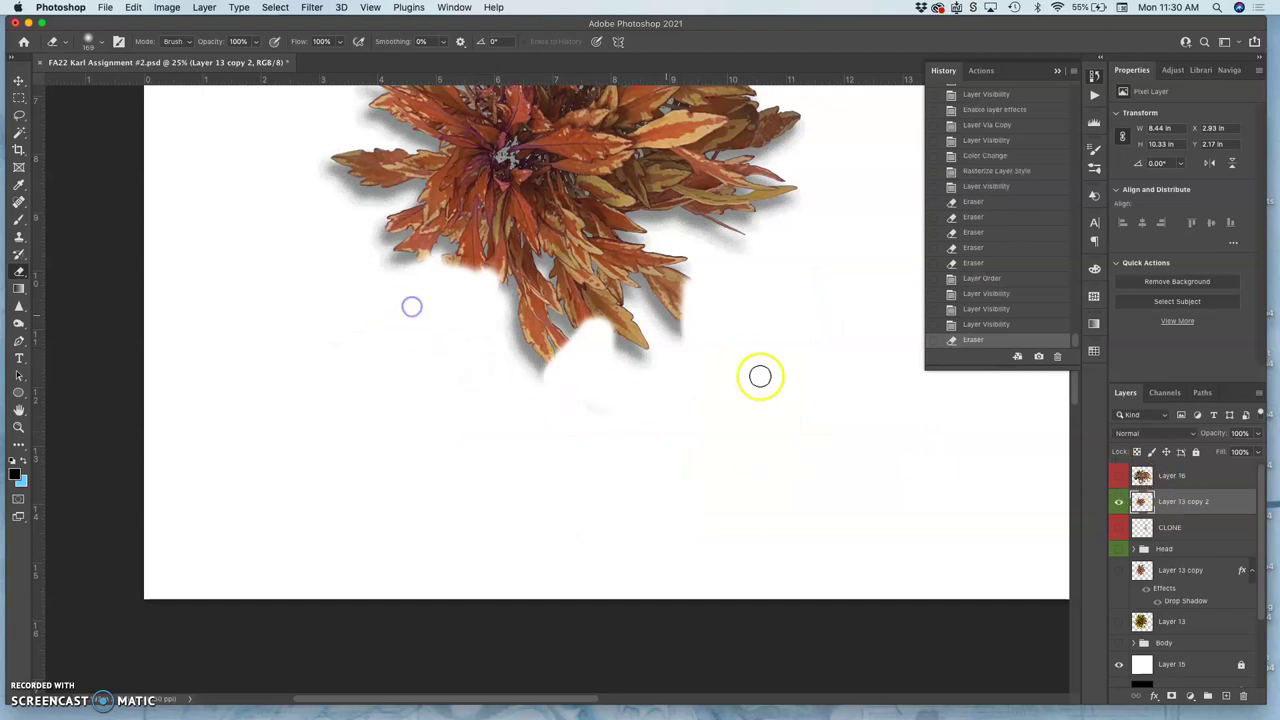
{"action": "key", "text": "space"}
{"action": "left_click_drag", "start_coordinate": [764, 401], "coordinate": [722, 590]}
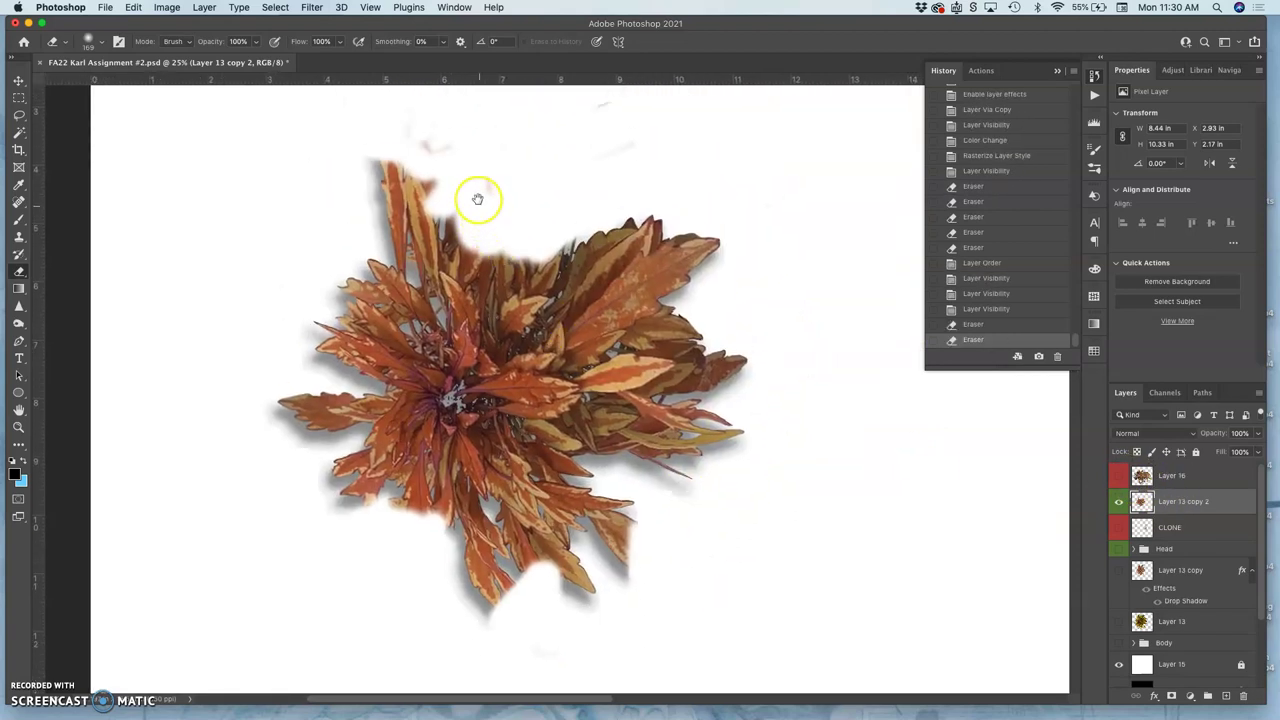
{"action": "left_click_drag", "start_coordinate": [443, 159], "coordinate": [398, 122]}
{"action": "mouse_move", "coordinate": [483, 191]}
{"action": "left_mouse_down"}
{"action": "mouse_move", "coordinate": [530, 172]}
{"action": "mouse_move", "coordinate": [612, 100]}
{"action": "left_mouse_up"}
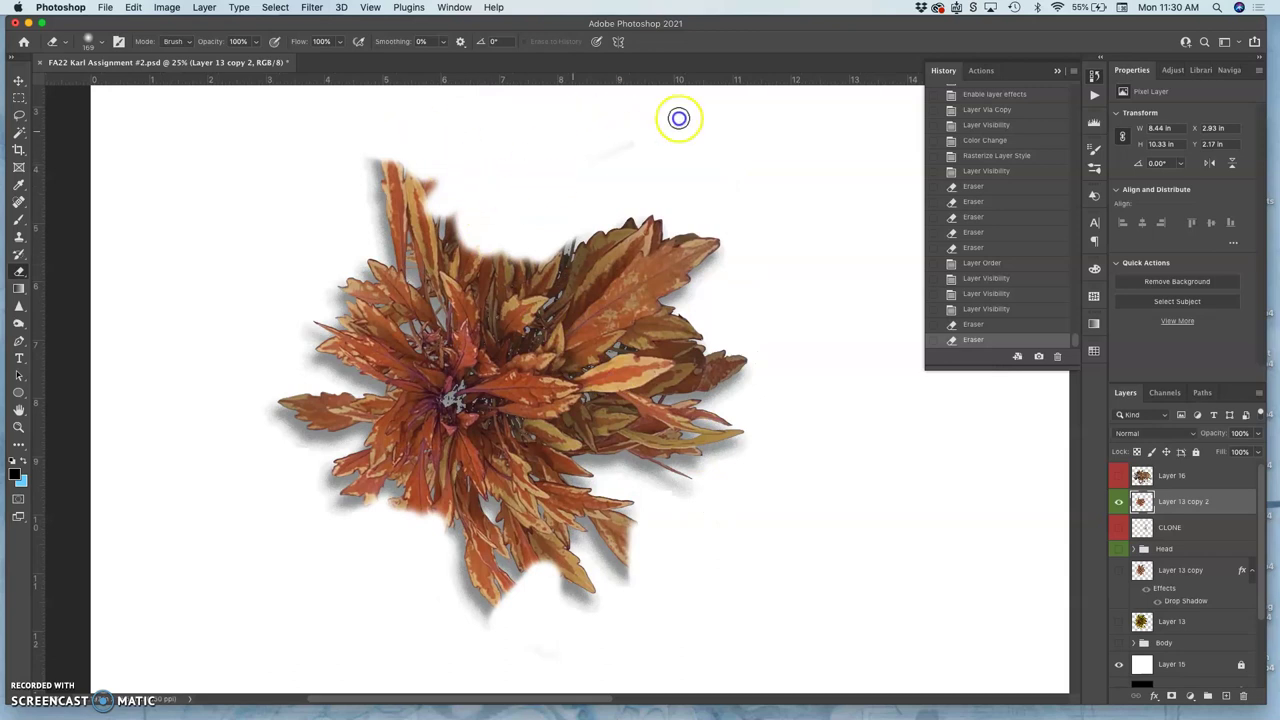
{"action": "mouse_move", "coordinate": [639, 141]}
{"action": "left_mouse_down"}
{"action": "mouse_move", "coordinate": [585, 169]}
{"action": "mouse_move", "coordinate": [660, 153]}
{"action": "mouse_move", "coordinate": [702, 233]}
{"action": "mouse_move", "coordinate": [696, 203]}
{"action": "left_mouse_up"}
{"action": "key", "text": "space"}
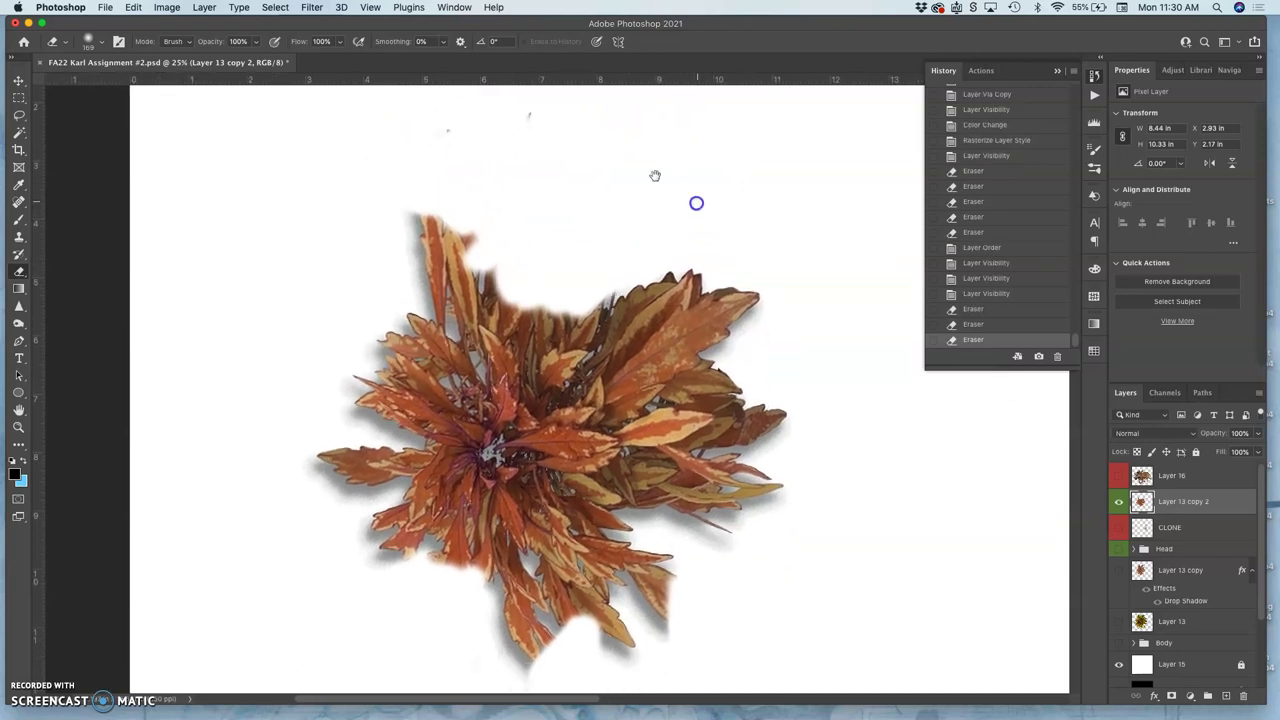
{"action": "mouse_move", "coordinate": [429, 122]}
{"action": "left_mouse_down"}
{"action": "mouse_move", "coordinate": [484, 131]}
{"action": "mouse_move", "coordinate": [451, 133]}
{"action": "mouse_move", "coordinate": [536, 112]}
{"action": "mouse_move", "coordinate": [501, 129]}
{"action": "left_mouse_up"}
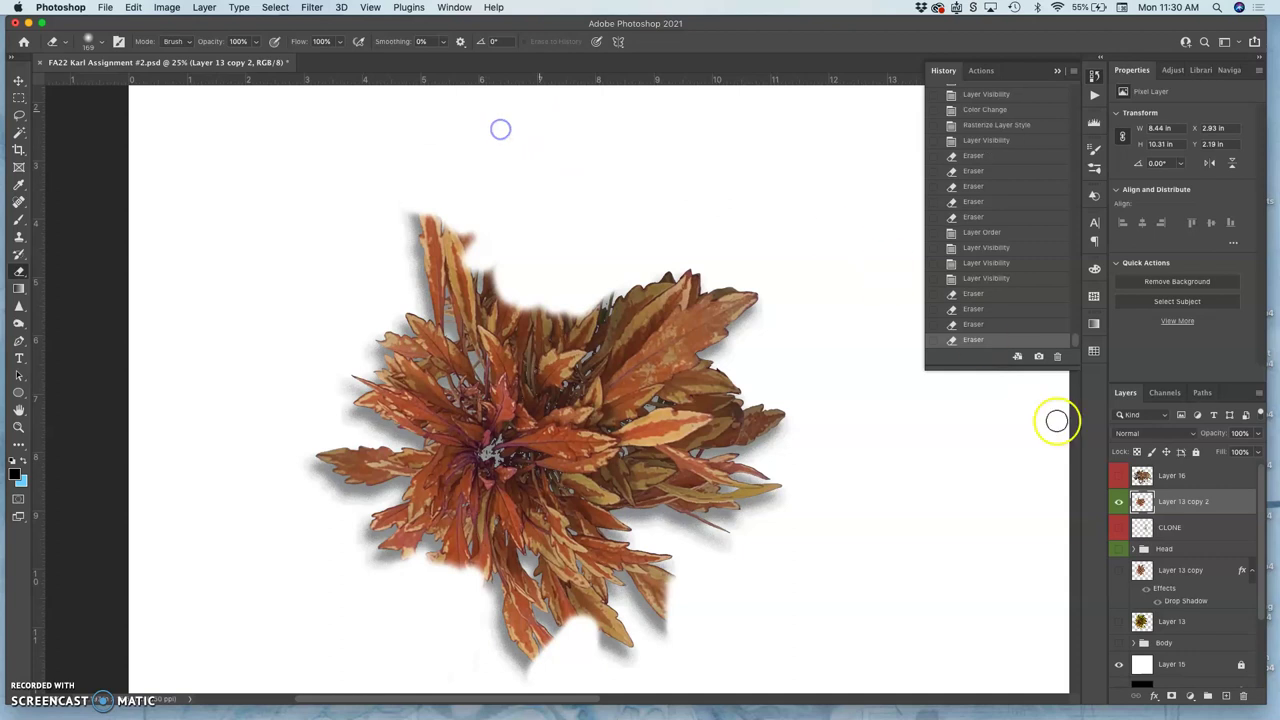
Show Layer 16 again and replace the white Layer 15 backdrop with the gray Layer 14
{"action": "left_click", "coordinate": [1118, 475]}
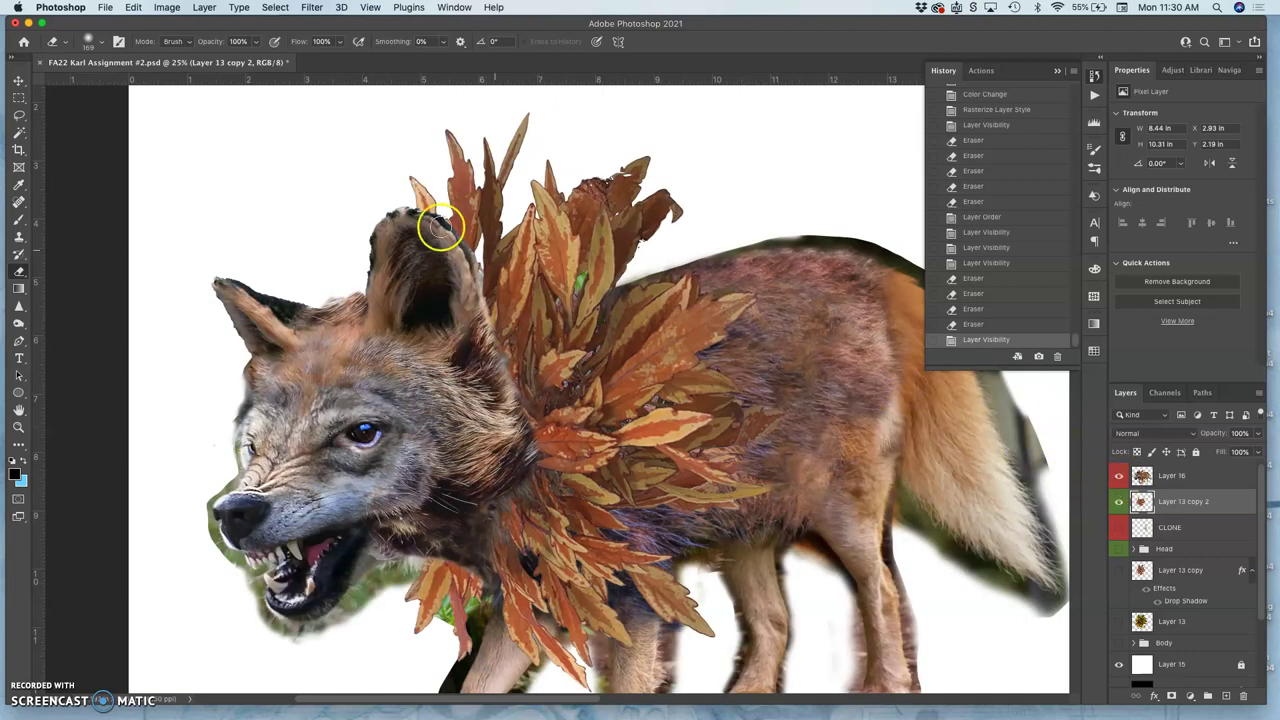
{"action": "key", "text": "super+plus"}
{"action": "key", "text": "super+plus"}
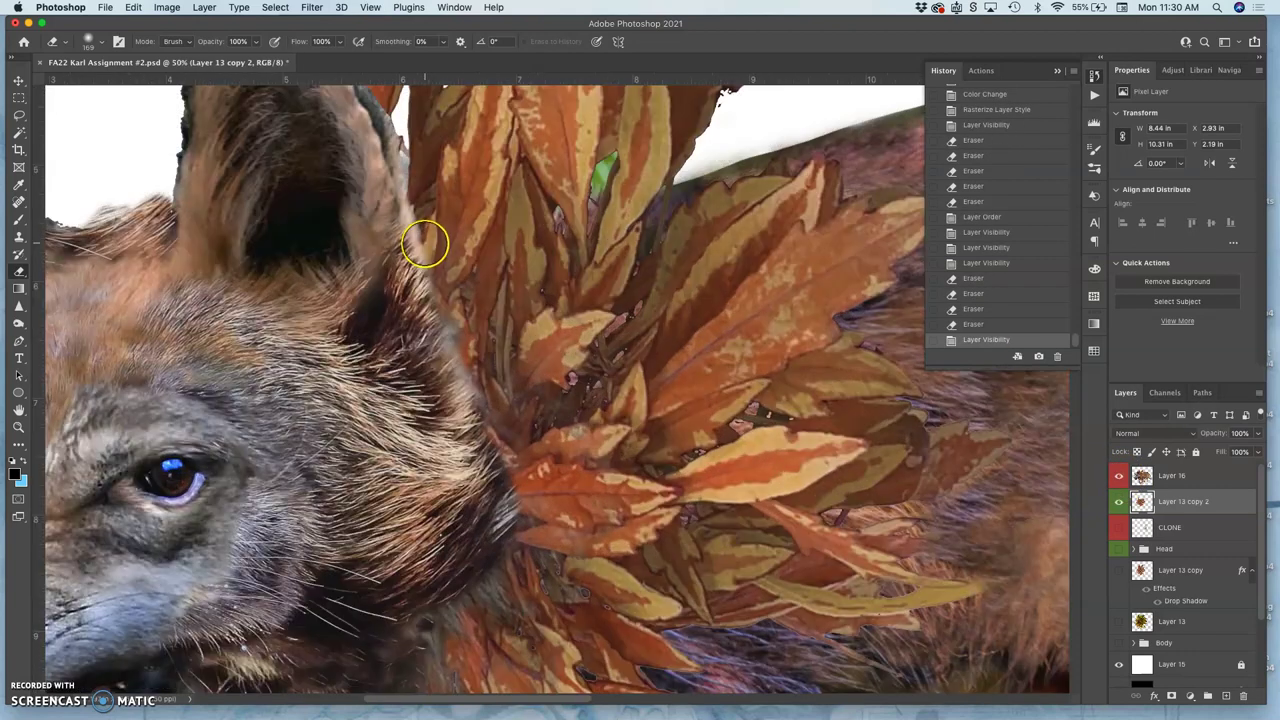
{"action": "left_click_drag", "start_coordinate": [379, 295], "coordinate": [501, 425]}
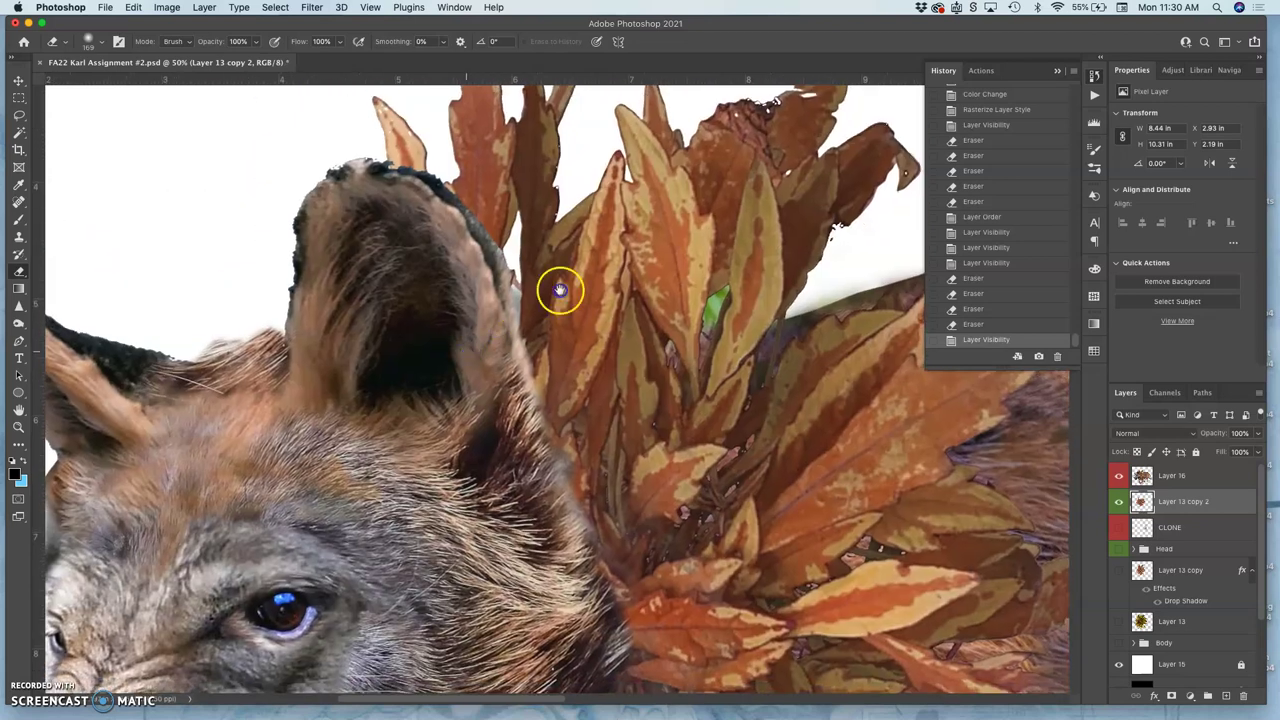
{"action": "left_click_drag", "start_coordinate": [468, 352], "coordinate": [651, 195]}
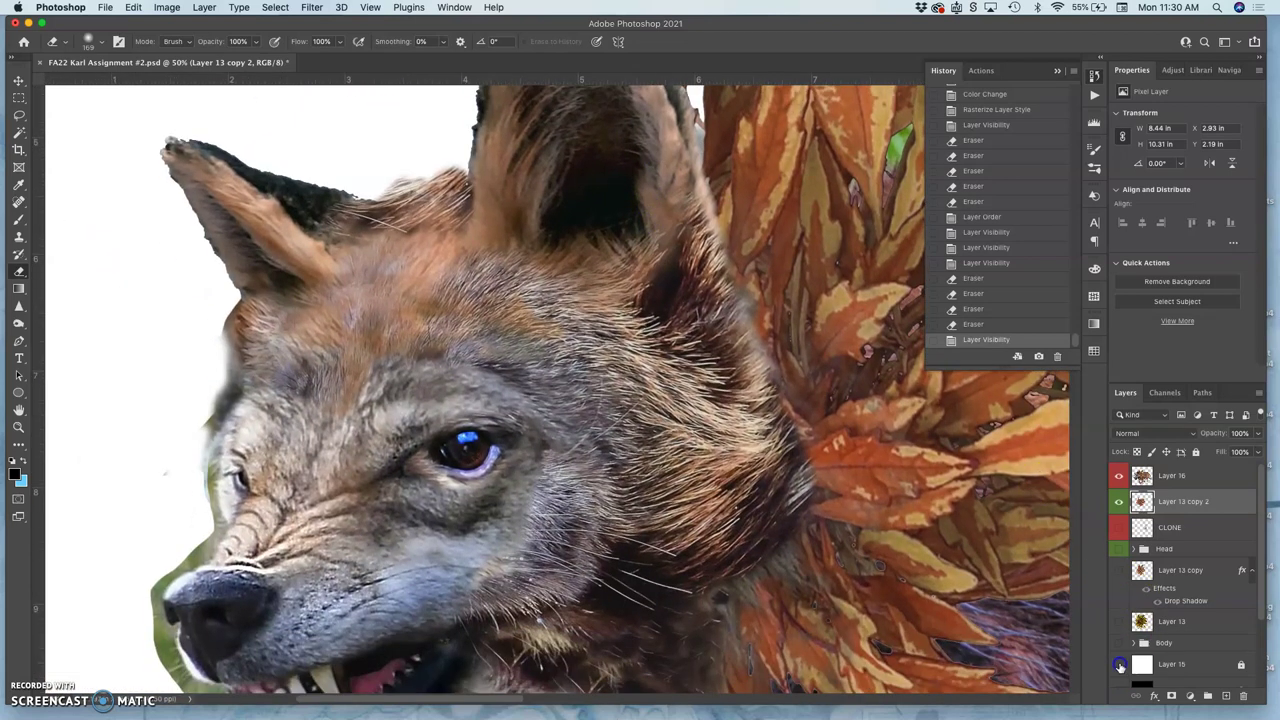
{"action": "left_click", "coordinate": [1119, 664]}
{"action": "scroll", "coordinate": [1250, 600], "scroll_direction": "down", "scroll_amount": 3}
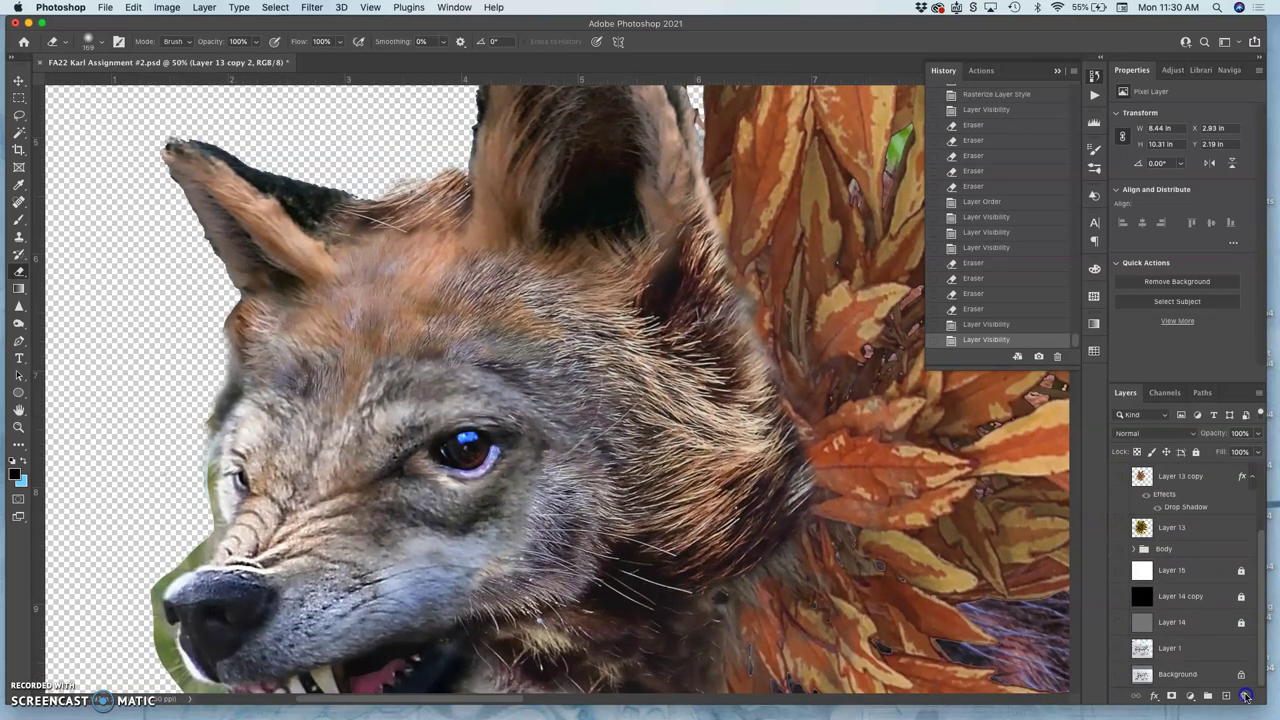
{"action": "left_click", "coordinate": [1119, 622]}
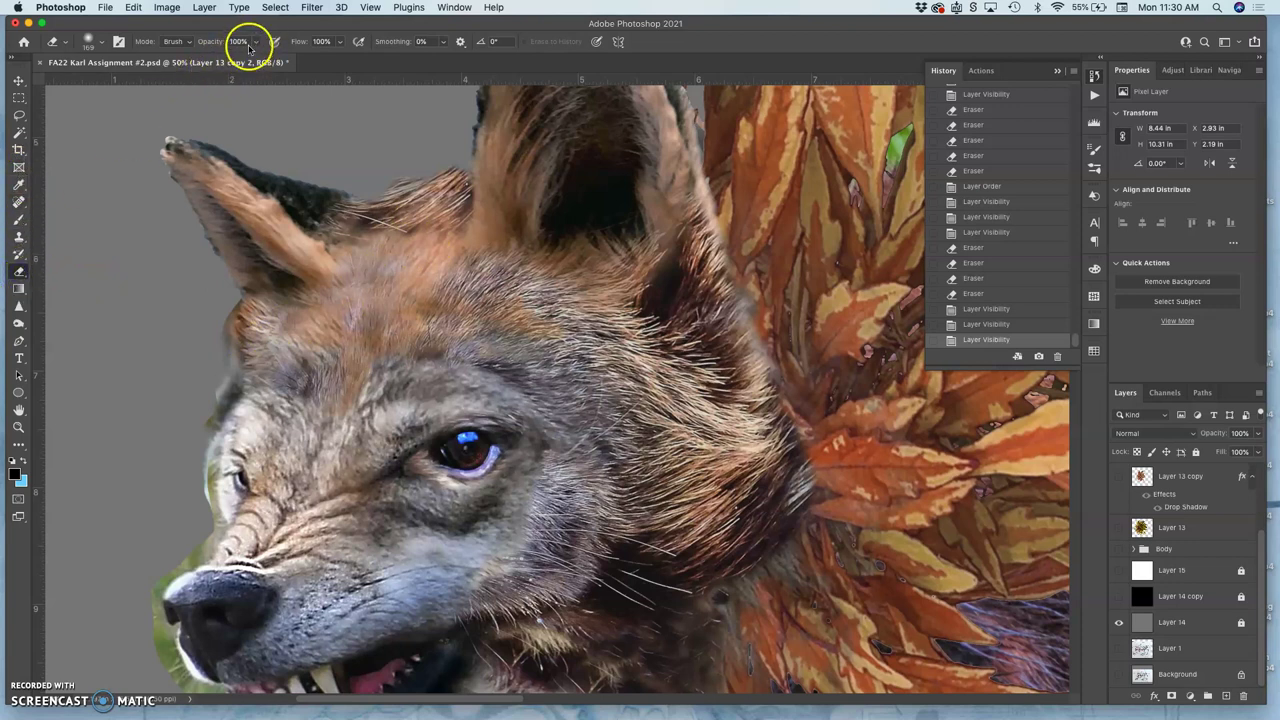
On Layer 16, lasso the leftover background along the face from the far ear to the nose, delete it and deselect
{"action": "left_click", "coordinate": [18, 115]}
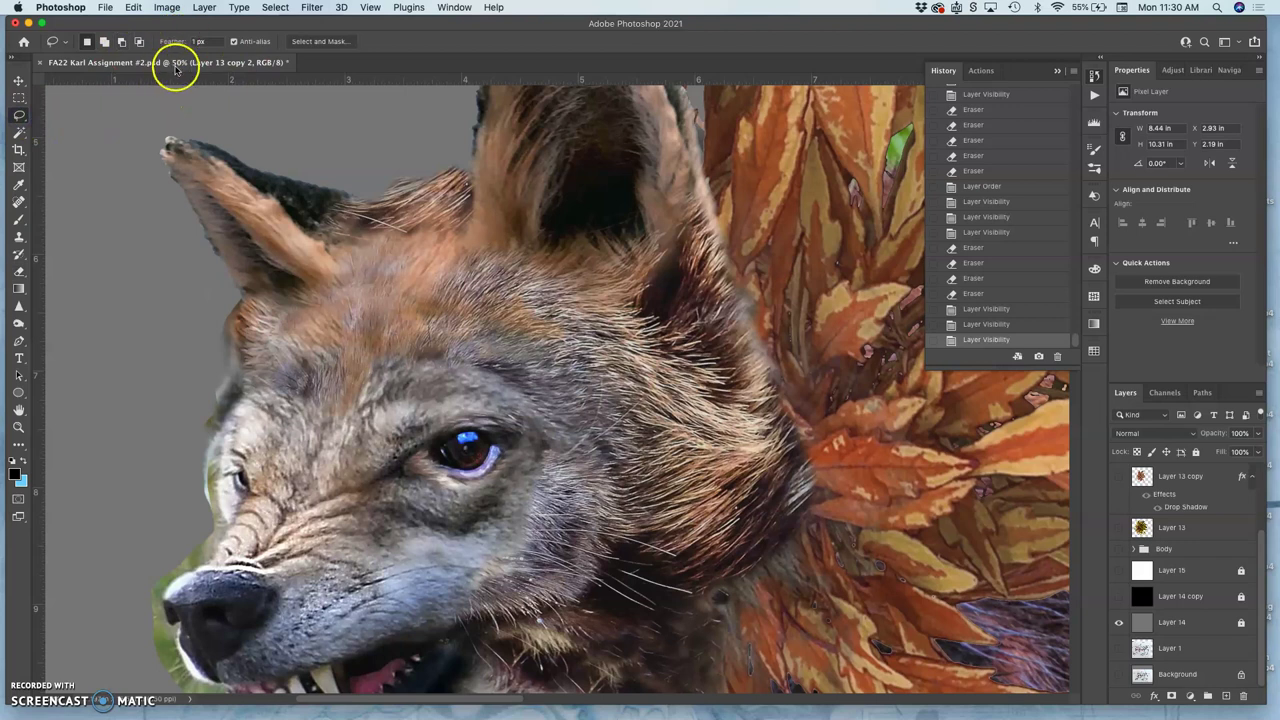
{"action": "left_click_drag", "start_coordinate": [239, 287], "coordinate": [183, 40]}
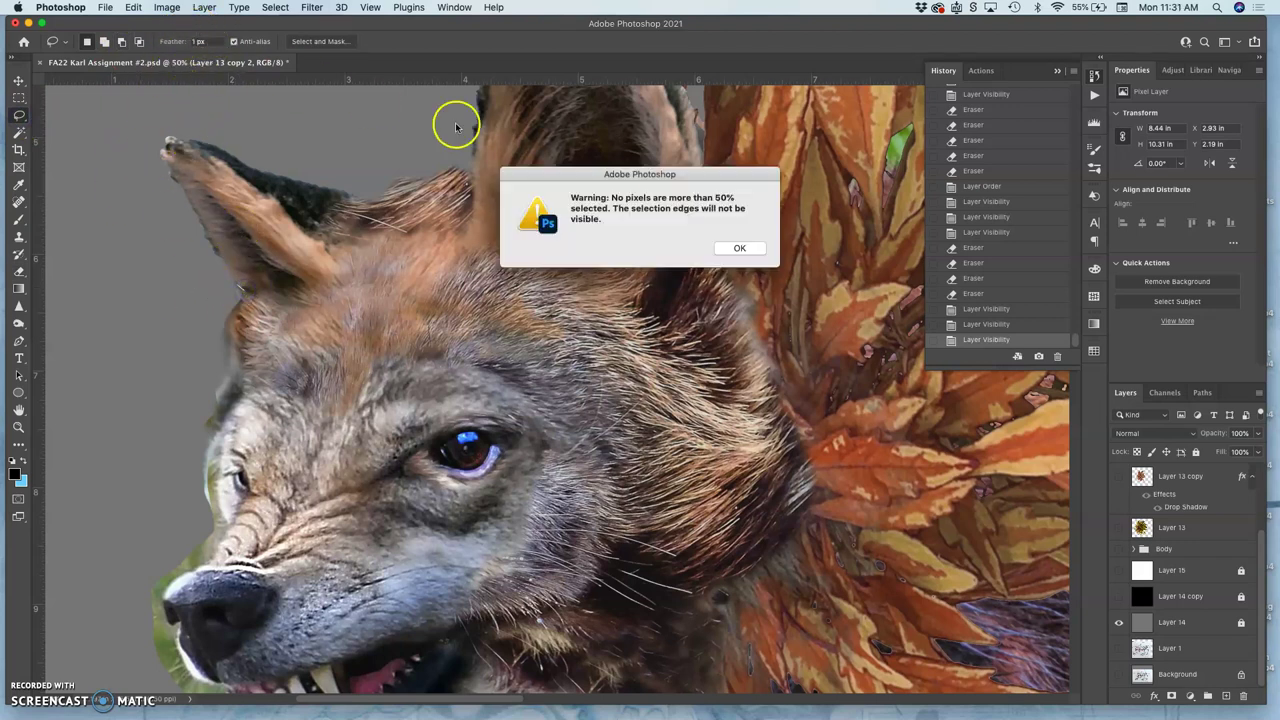
{"action": "left_click", "coordinate": [731, 248]}
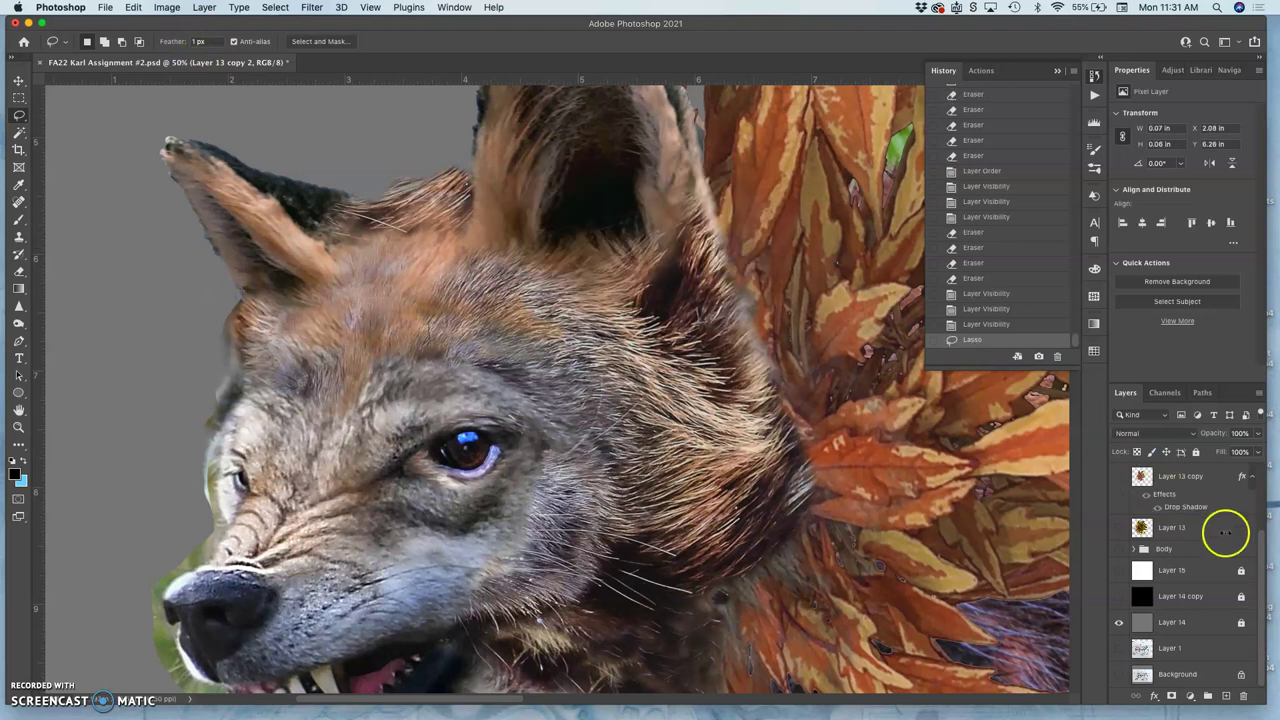
{"action": "left_click_drag", "start_coordinate": [1262, 553], "coordinate": [1262, 478]}
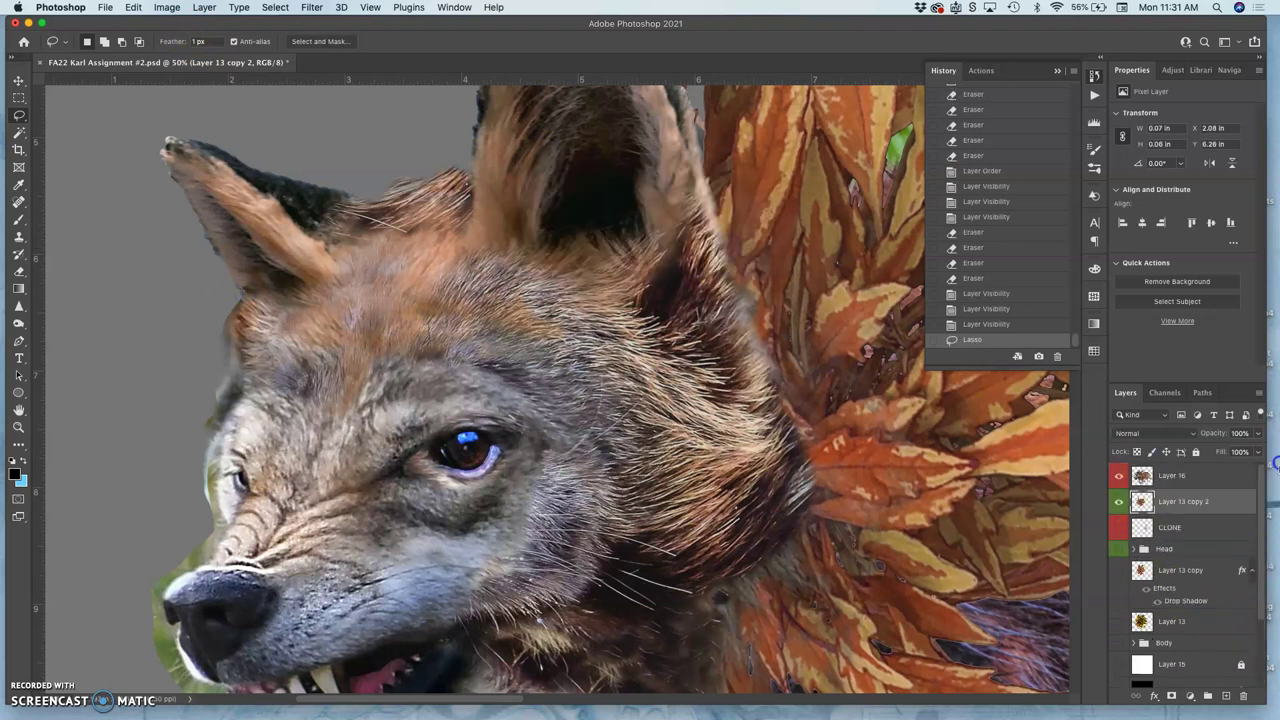
{"action": "left_click", "coordinate": [1190, 477]}
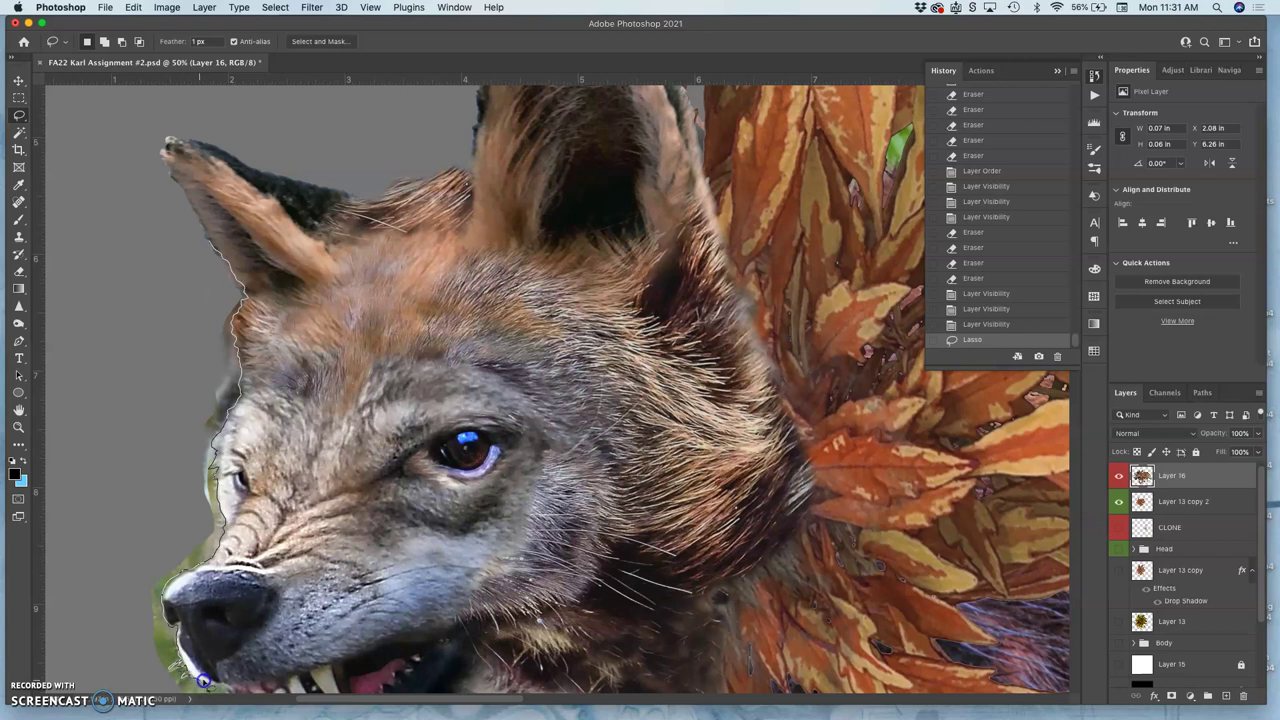
{"action": "mouse_move", "coordinate": [208, 695]}
{"action": "left_mouse_down"}
{"action": "mouse_move", "coordinate": [122, 668]}
{"action": "mouse_move", "coordinate": [87, 590]}
{"action": "mouse_move", "coordinate": [76, 454]}
{"action": "mouse_move", "coordinate": [91, 260]}
{"action": "mouse_move", "coordinate": [137, 249]}
{"action": "left_mouse_up"}
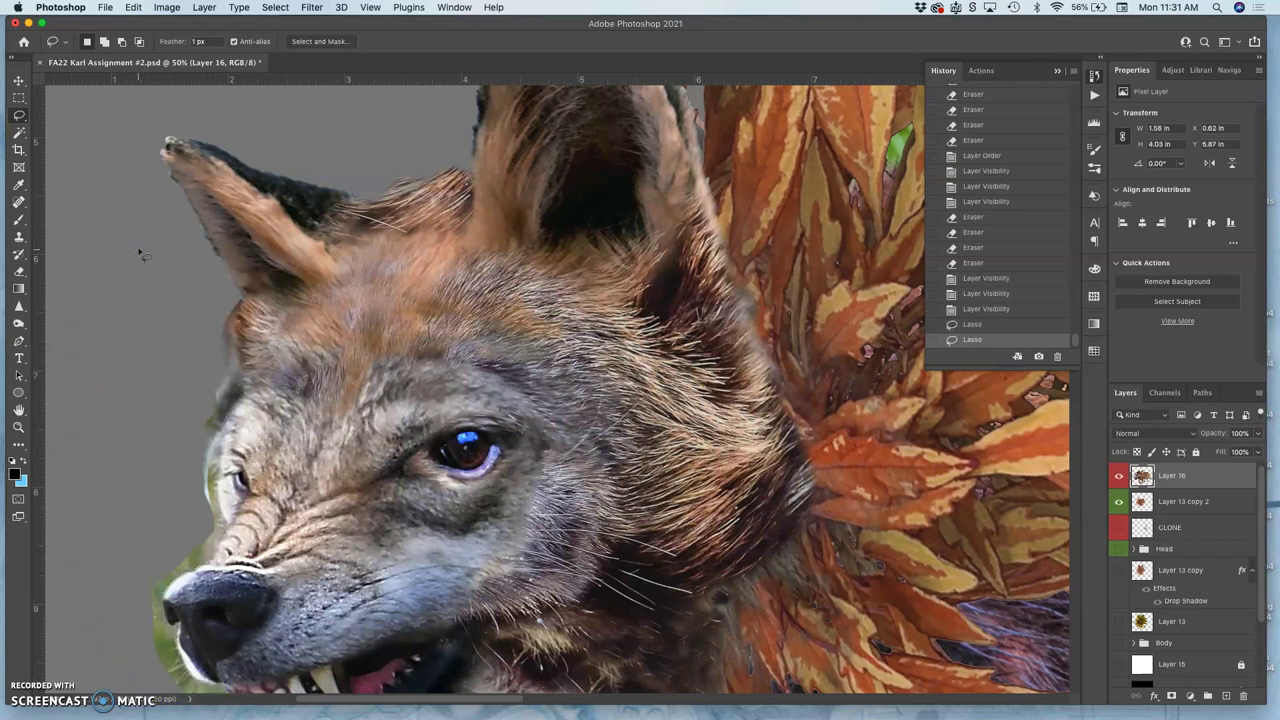
{"action": "key", "text": "Delete"}
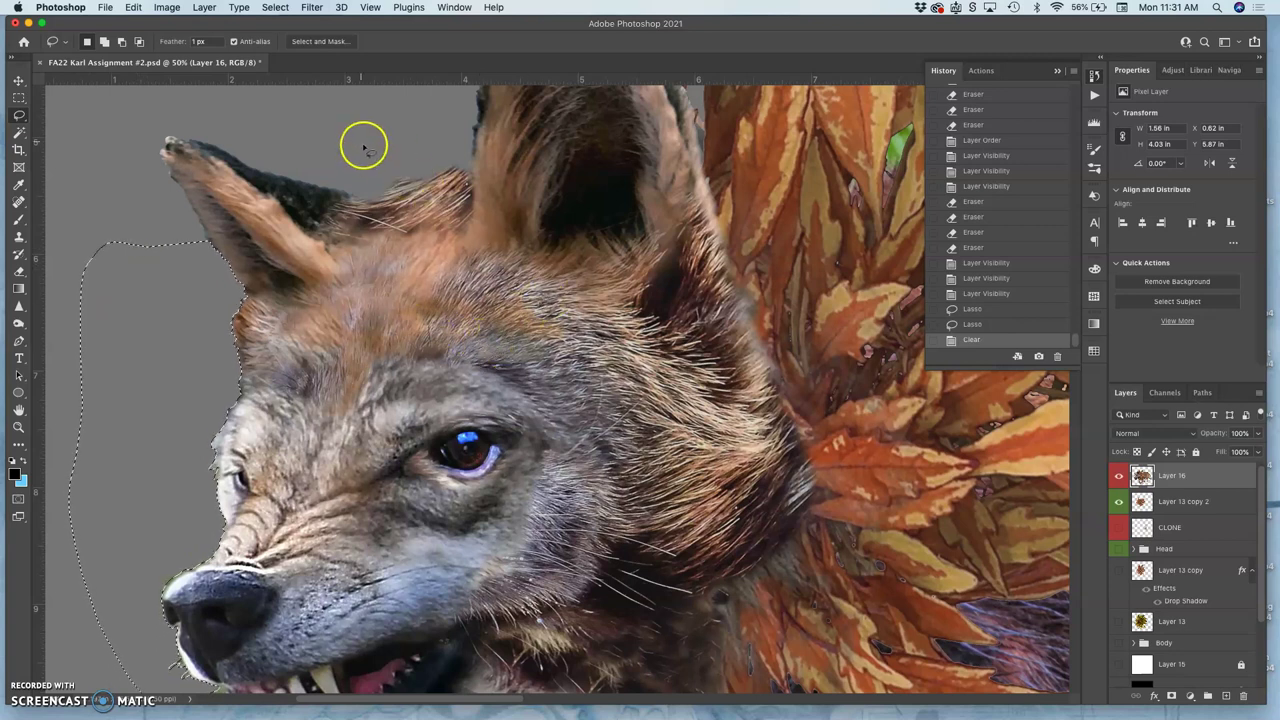
{"action": "key", "text": "super+d"}
Lasso the green background fringe around the teeth, lower jaw and chin up to the collar leaves, delete it and deselect
{"action": "left_click_drag", "start_coordinate": [340, 355], "coordinate": [390, 207]}
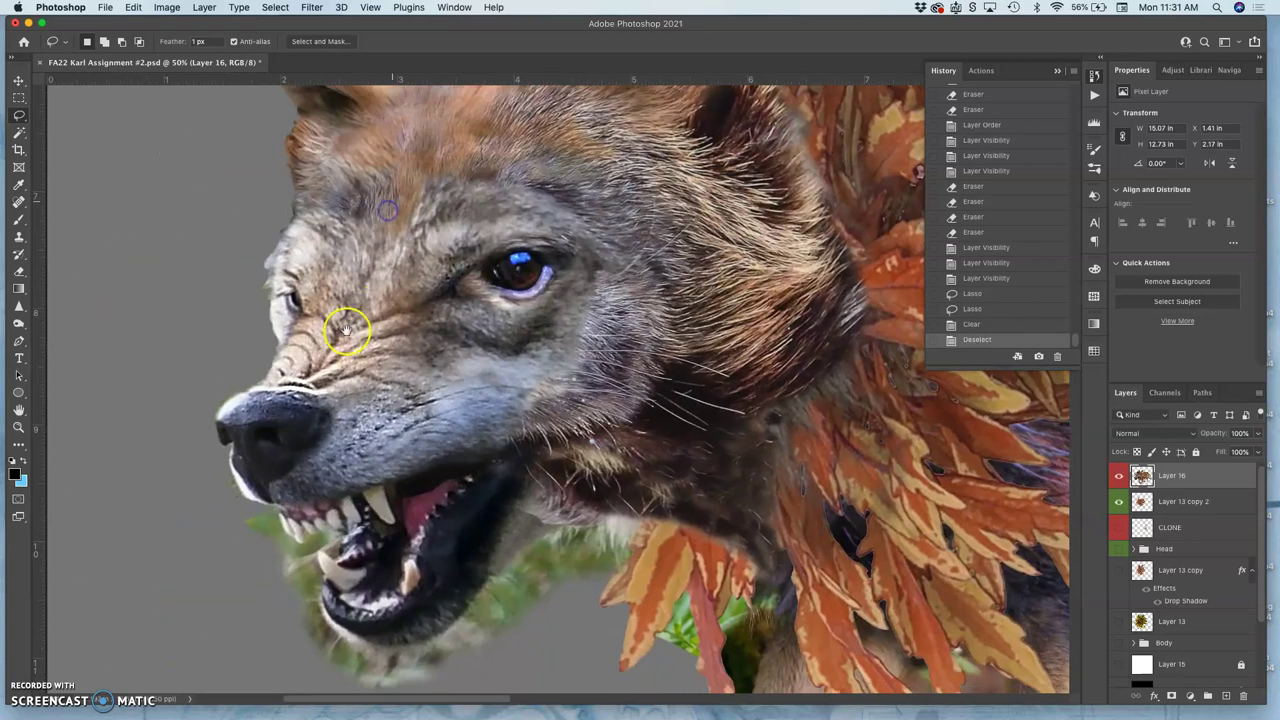
{"action": "left_click_drag", "start_coordinate": [342, 291], "coordinate": [350, 248]}
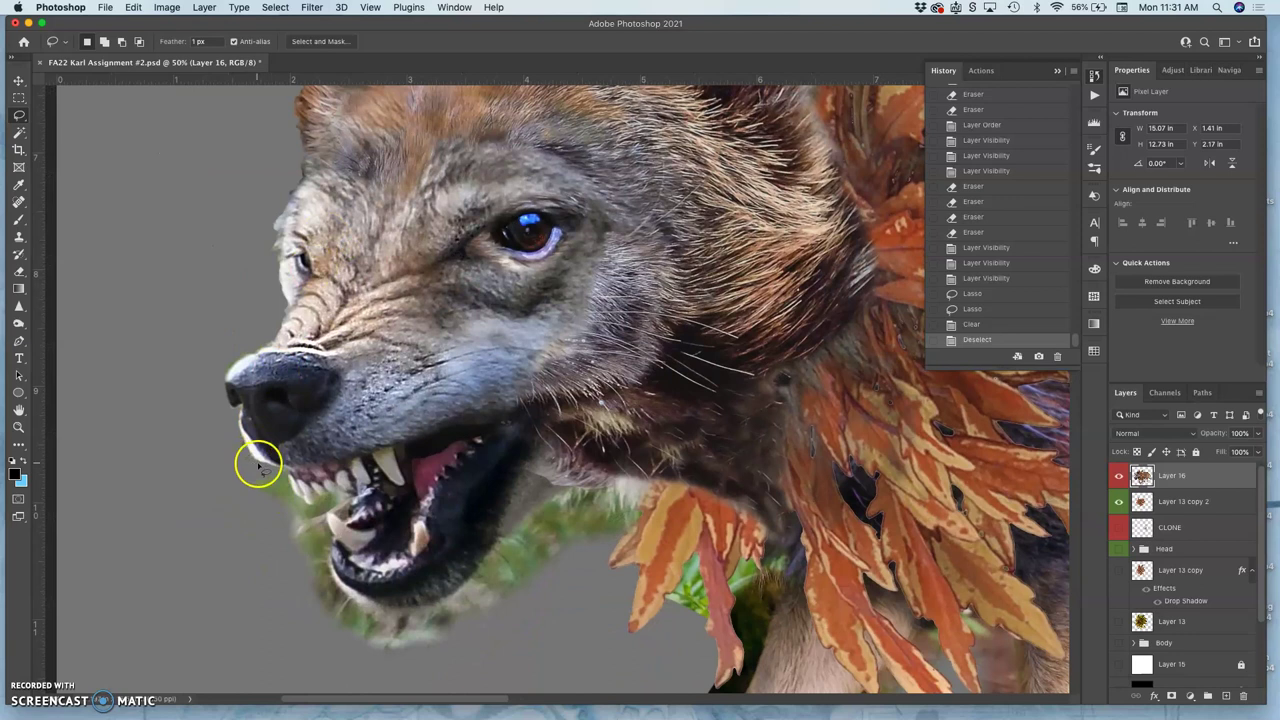
{"action": "left_click_drag", "start_coordinate": [262, 466], "coordinate": [271, 467]}
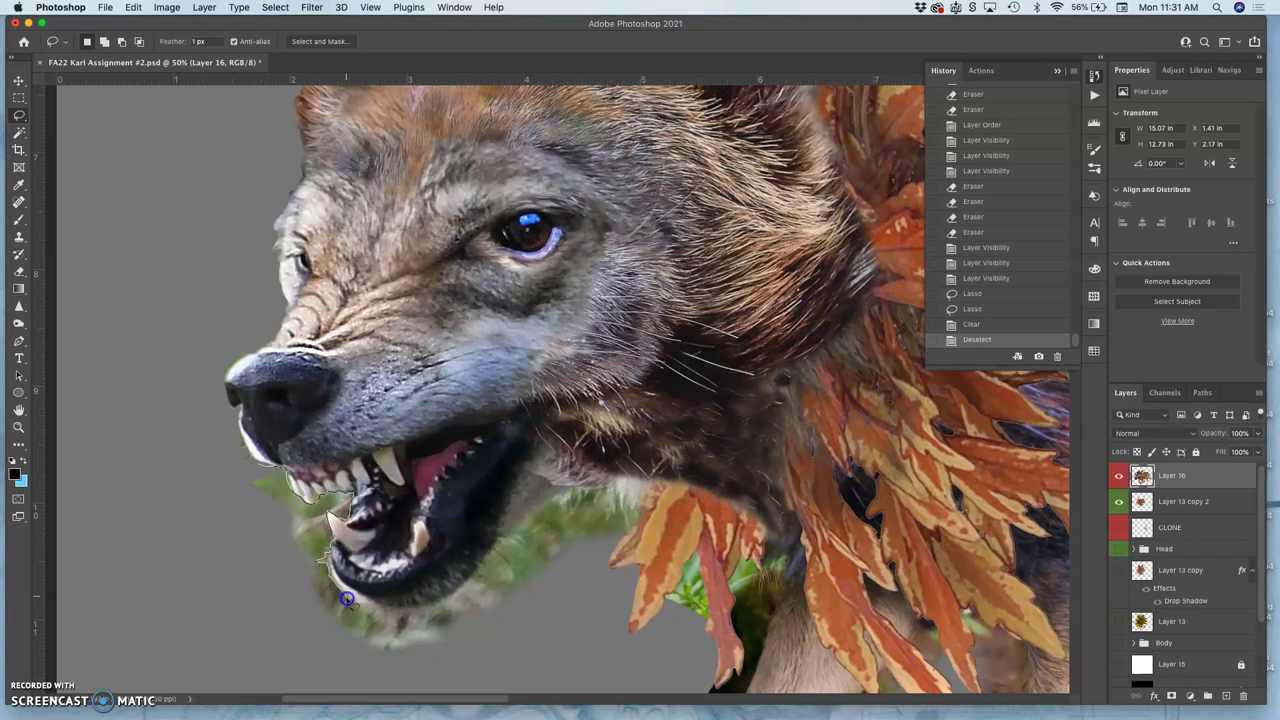
{"action": "left_click_drag", "start_coordinate": [346, 598], "coordinate": [340, 613]}
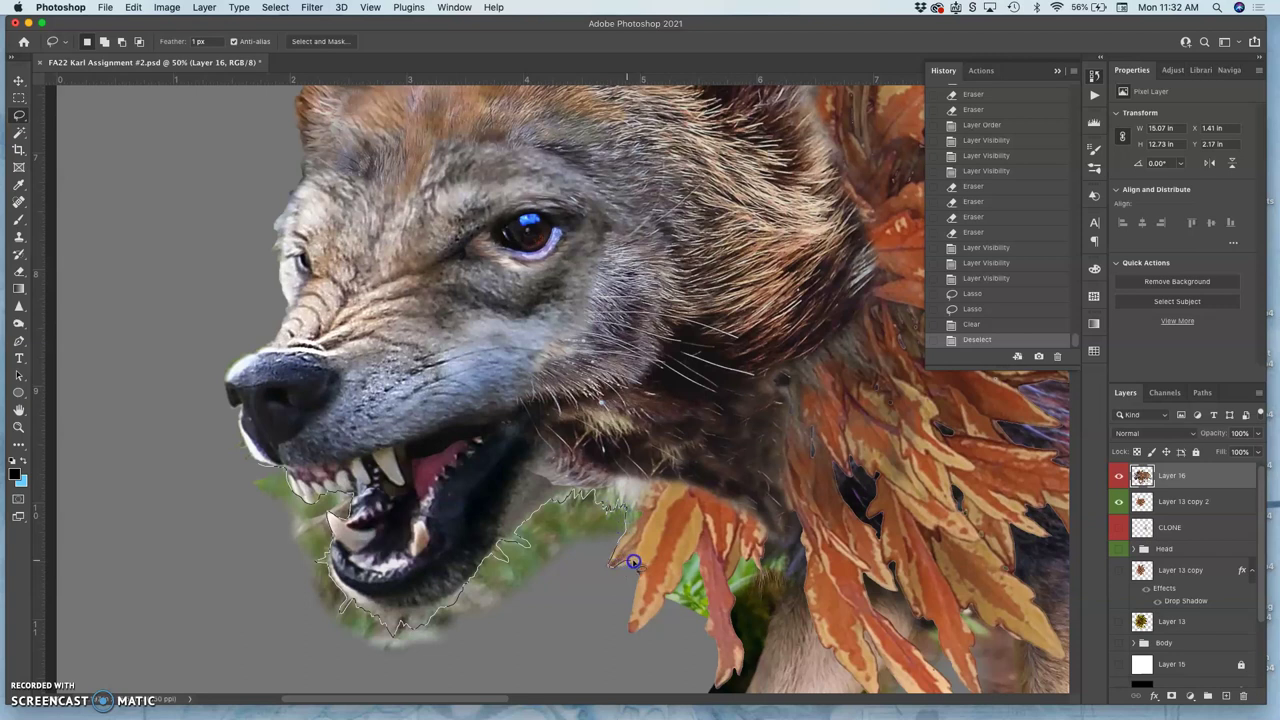
{"action": "mouse_move", "coordinate": [619, 597]}
{"action": "left_mouse_down"}
{"action": "mouse_move", "coordinate": [553, 658]}
{"action": "mouse_move", "coordinate": [455, 678]}
{"action": "mouse_move", "coordinate": [296, 636]}
{"action": "mouse_move", "coordinate": [213, 556]}
{"action": "left_mouse_up"}
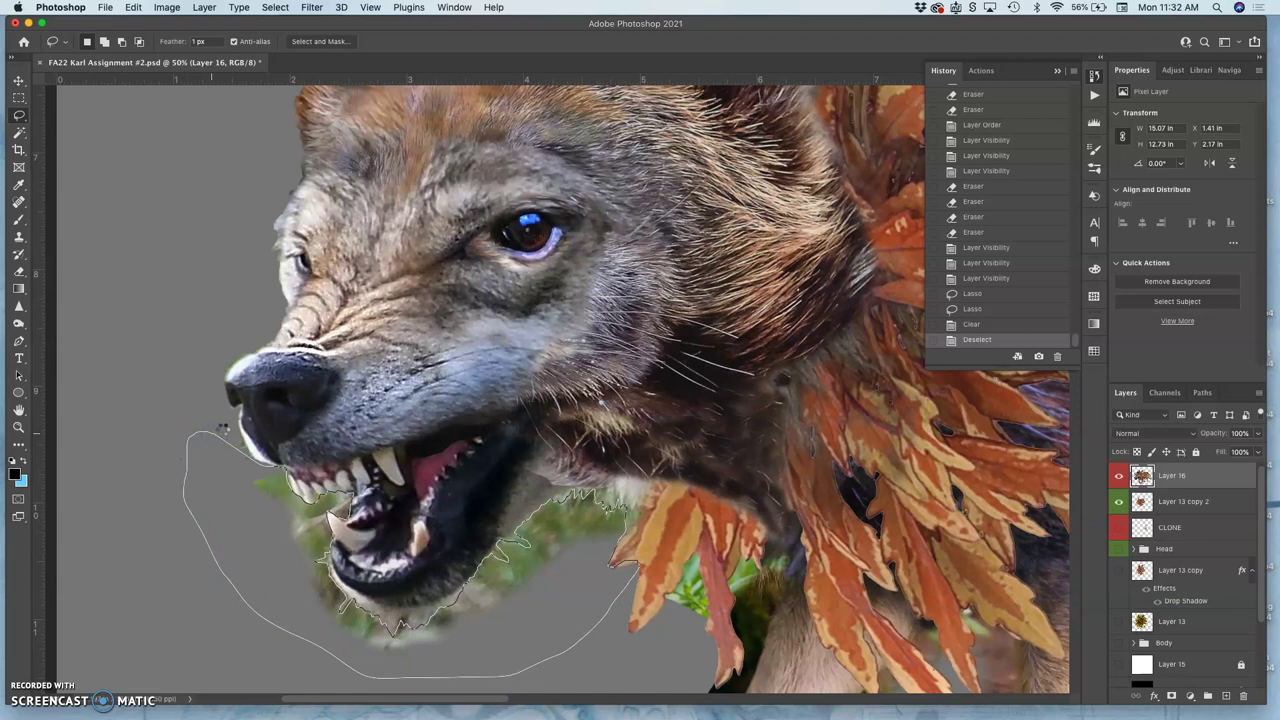
{"action": "mouse_move", "coordinate": [222, 428]}
{"action": "left_mouse_down"}
{"action": "mouse_move", "coordinate": [229, 406]}
{"action": "mouse_move", "coordinate": [184, 408]}
{"action": "left_mouse_up"}
{"action": "key", "text": "Delete"}
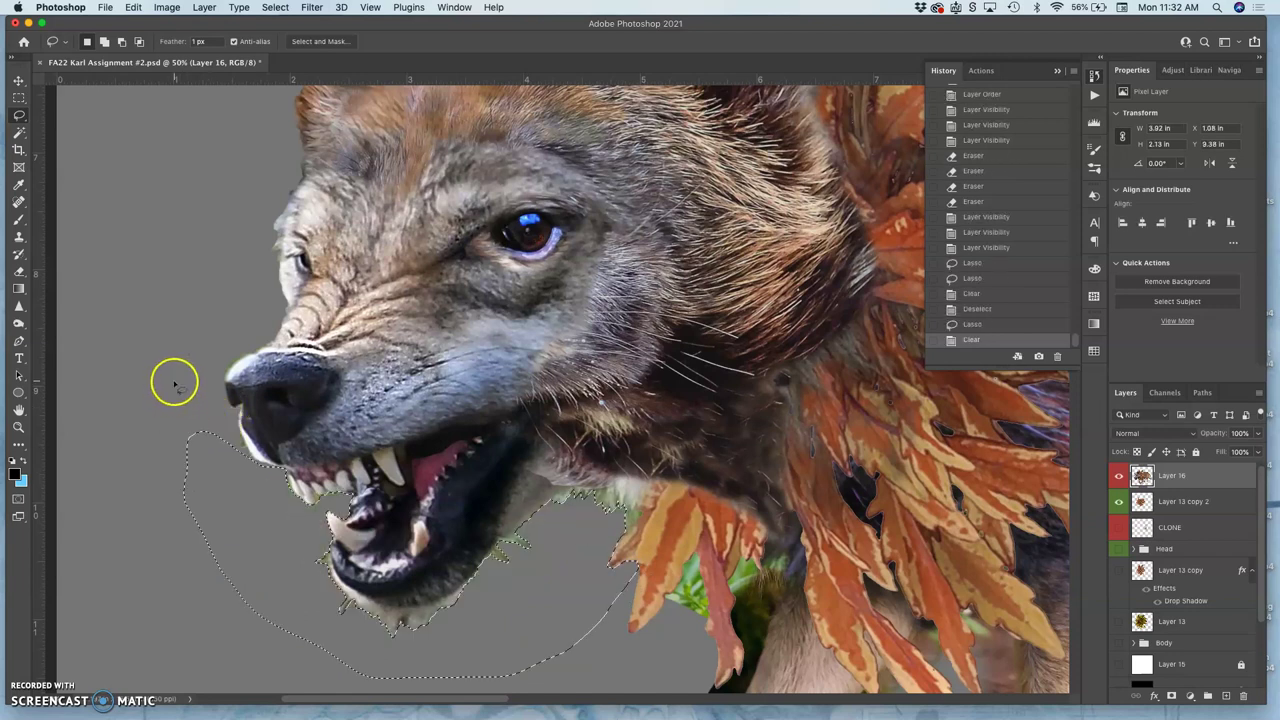
{"action": "left_click", "coordinate": [175, 399]}
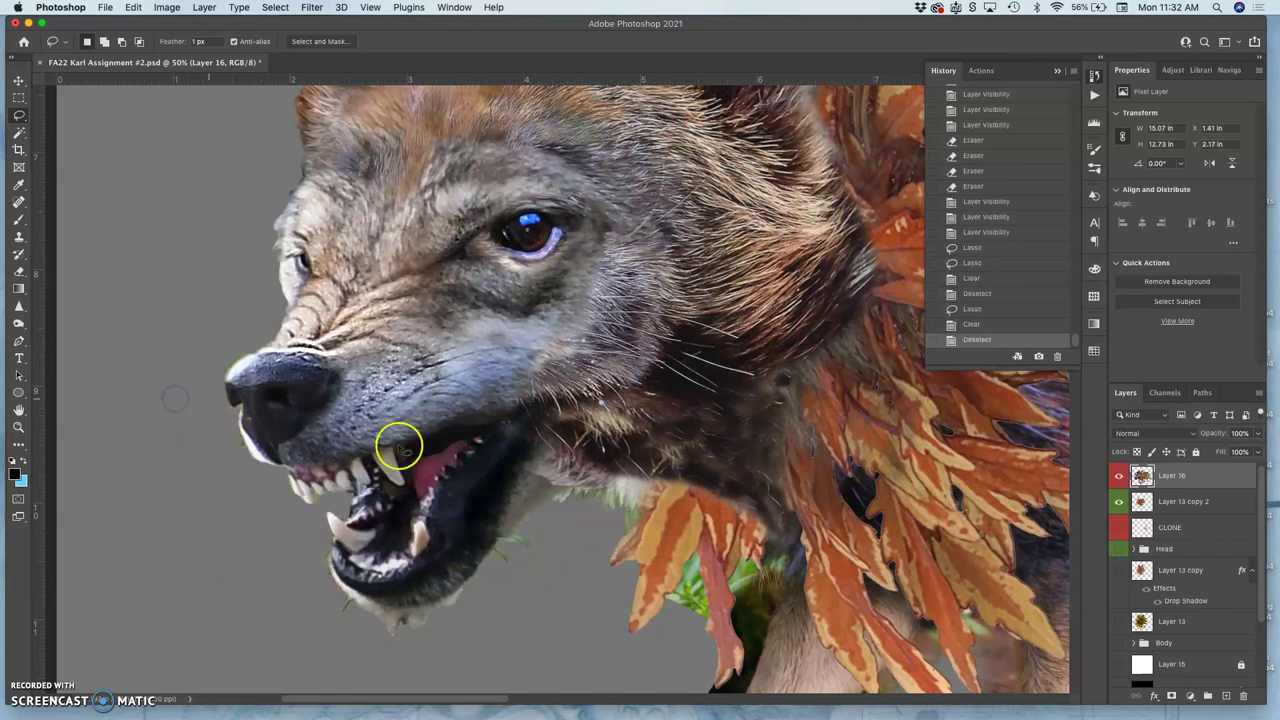
Lasso and delete the small green remnants behind the jaw and below the throat beside the collar leaves
{"action": "left_click_drag", "start_coordinate": [563, 457], "coordinate": [368, 241]}
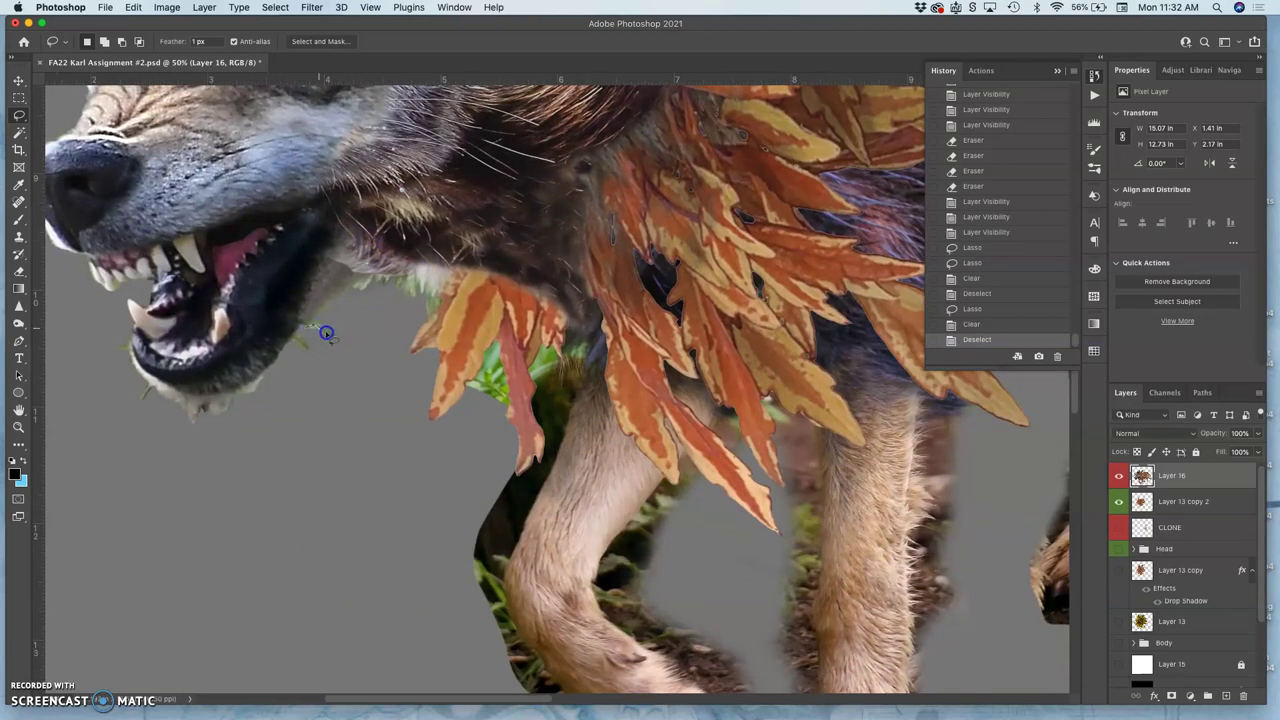
{"action": "mouse_move", "coordinate": [337, 331]}
{"action": "left_mouse_down"}
{"action": "mouse_move", "coordinate": [306, 331]}
{"action": "mouse_move", "coordinate": [338, 334]}
{"action": "left_mouse_up"}
{"action": "key", "text": "Delete"}
{"action": "left_click", "coordinate": [368, 373]}
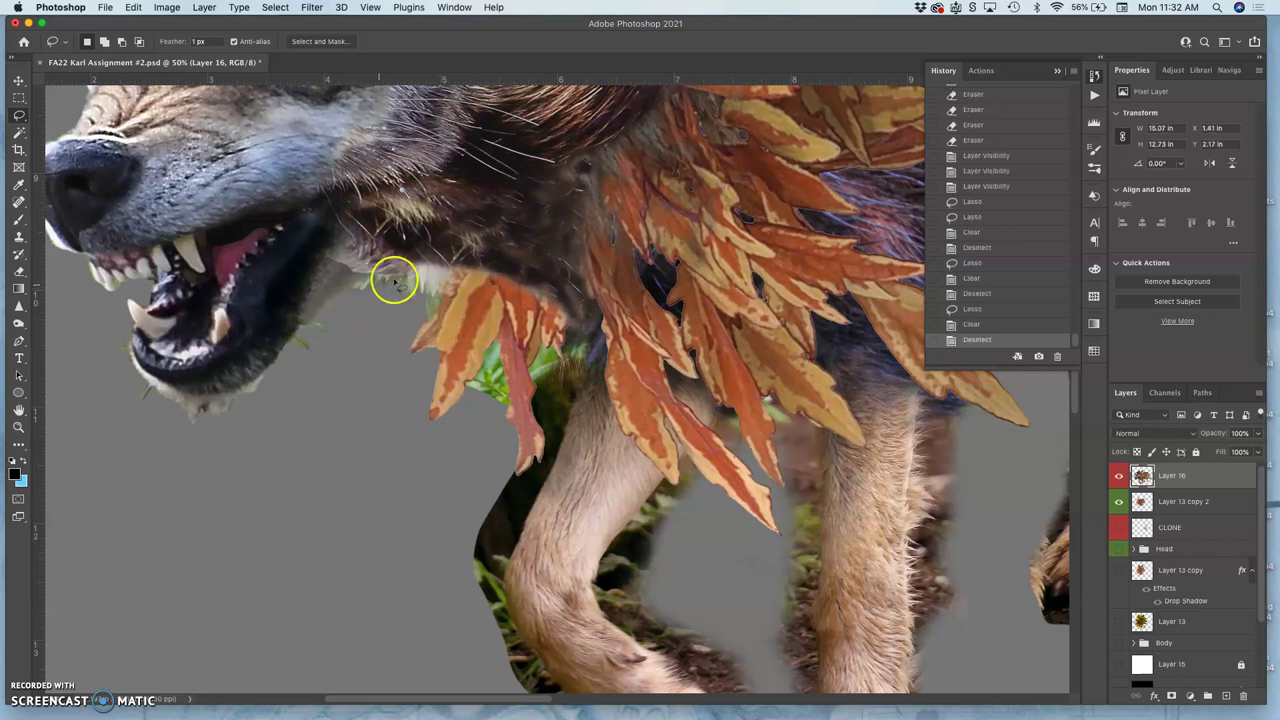
{"action": "mouse_move", "coordinate": [426, 301]}
{"action": "left_mouse_down"}
{"action": "mouse_move", "coordinate": [440, 306]}
{"action": "mouse_move", "coordinate": [418, 332]}
{"action": "mouse_move", "coordinate": [413, 303]}
{"action": "mouse_move", "coordinate": [415, 320]}
{"action": "left_mouse_up"}
{"action": "key", "text": "Delete"}
{"action": "key", "text": "super+d"}
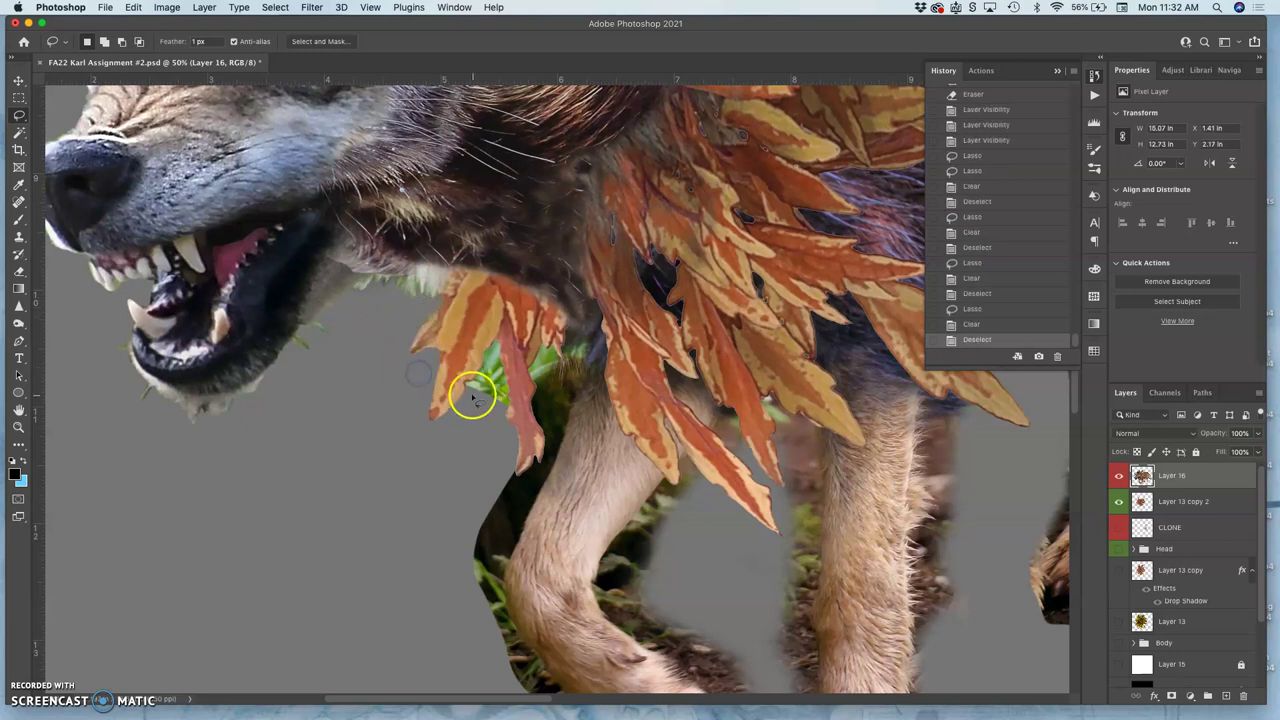
Lasso the green patch between the two front hanging collar leaves, delete it and deselect
{"action": "mouse_move", "coordinate": [472, 381]}
{"action": "left_mouse_down"}
{"action": "mouse_move", "coordinate": [499, 341]}
{"action": "mouse_move", "coordinate": [509, 394]}
{"action": "mouse_move", "coordinate": [504, 414]}
{"action": "mouse_move", "coordinate": [480, 392]}
{"action": "left_mouse_up"}
{"action": "key", "text": "BackSpace"}
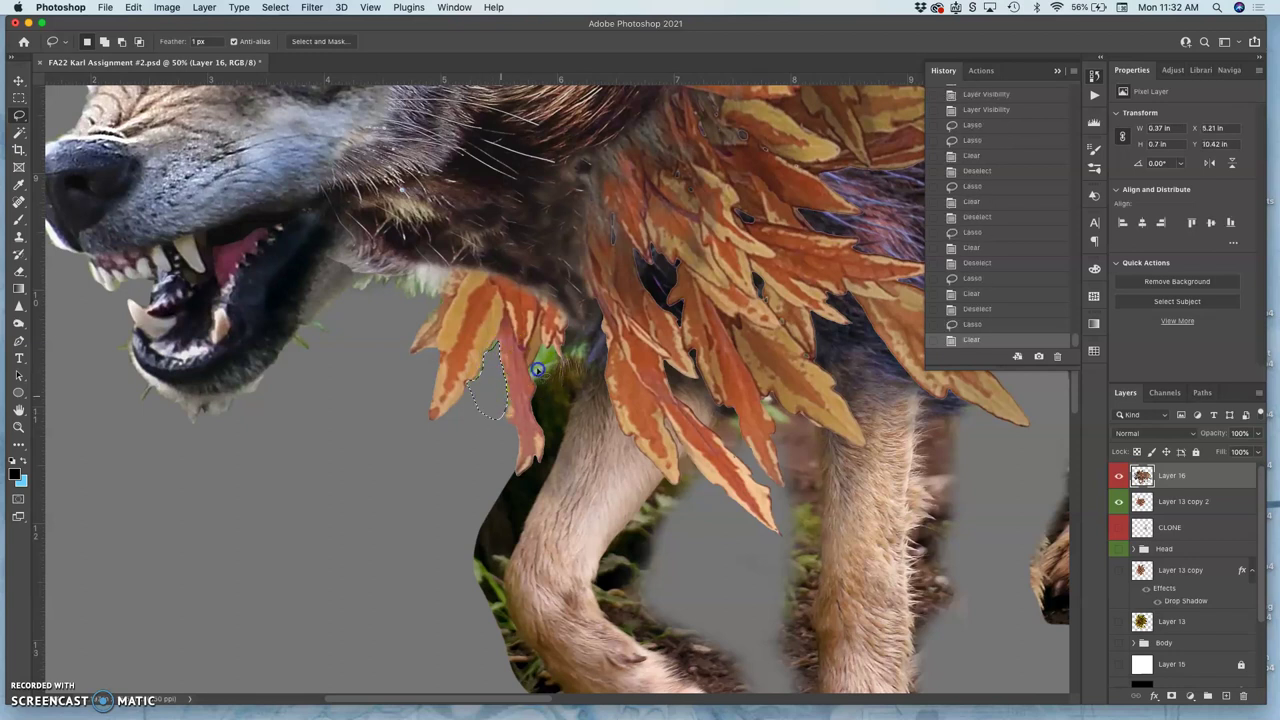
{"action": "key", "text": "super+d"}
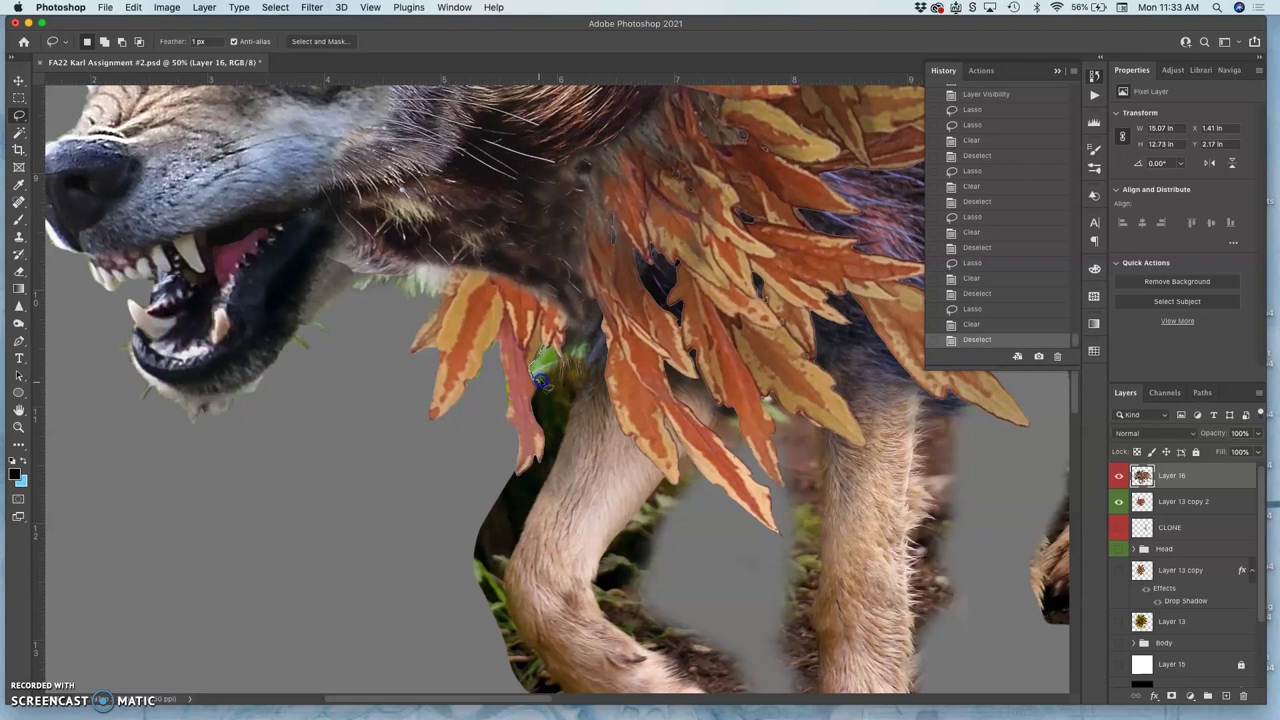
Lasso the background between the front hanging leaf and the bent front leg, down past the knee, and delete it
{"action": "mouse_move", "coordinate": [538, 388]}
{"action": "left_mouse_down"}
{"action": "mouse_move", "coordinate": [538, 460]}
{"action": "mouse_move", "coordinate": [523, 476]}
{"action": "mouse_move", "coordinate": [520, 447]}
{"action": "mouse_move", "coordinate": [476, 522]}
{"action": "mouse_move", "coordinate": [464, 612]}
{"action": "mouse_move", "coordinate": [491, 645]}
{"action": "mouse_move", "coordinate": [510, 631]}
{"action": "left_mouse_up"}
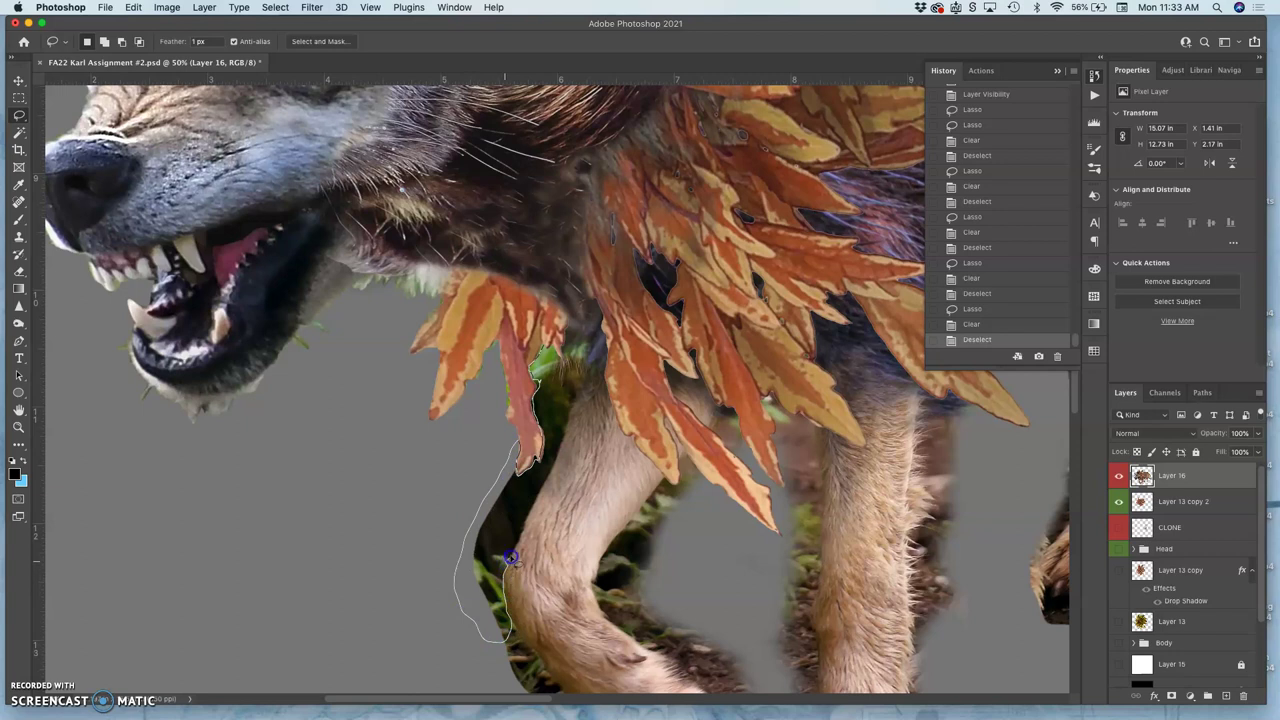
{"action": "left_click_drag", "start_coordinate": [519, 538], "coordinate": [551, 470]}
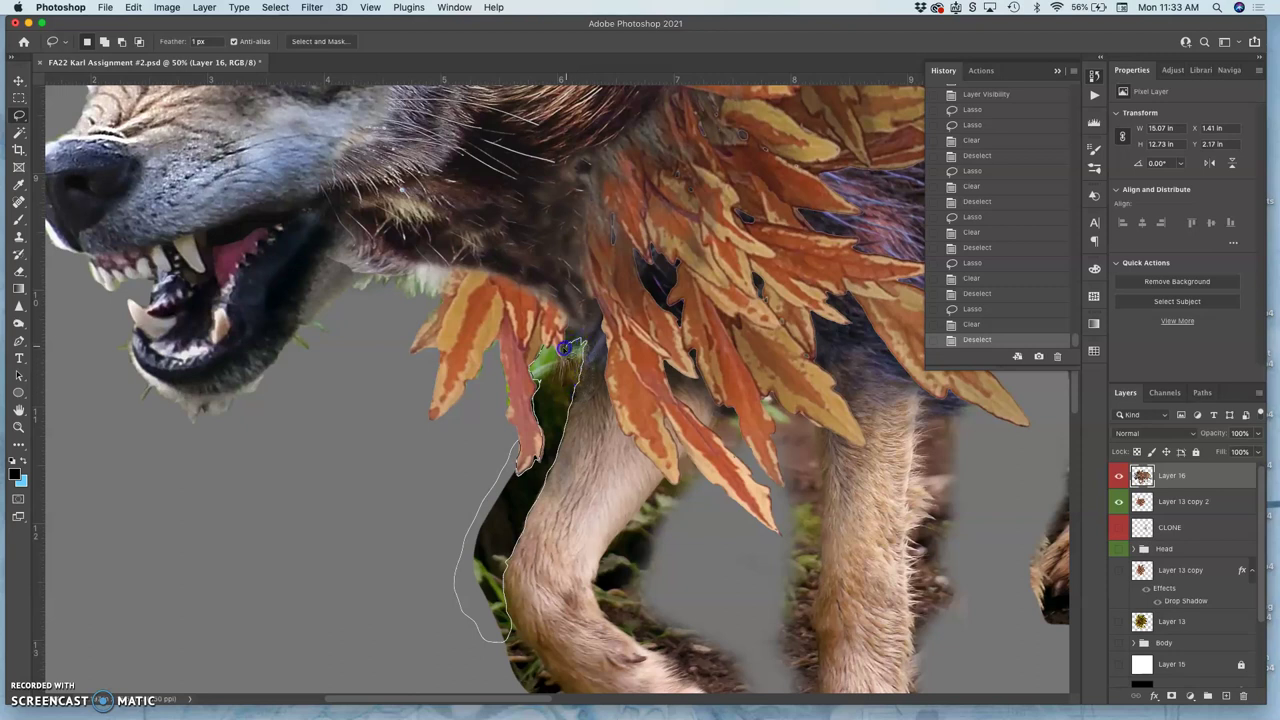
{"action": "left_click_drag", "start_coordinate": [554, 346], "coordinate": [544, 347]}
{"action": "left_click_drag", "start_coordinate": [537, 477], "coordinate": [531, 466]}
{"action": "key", "text": "Delete"}
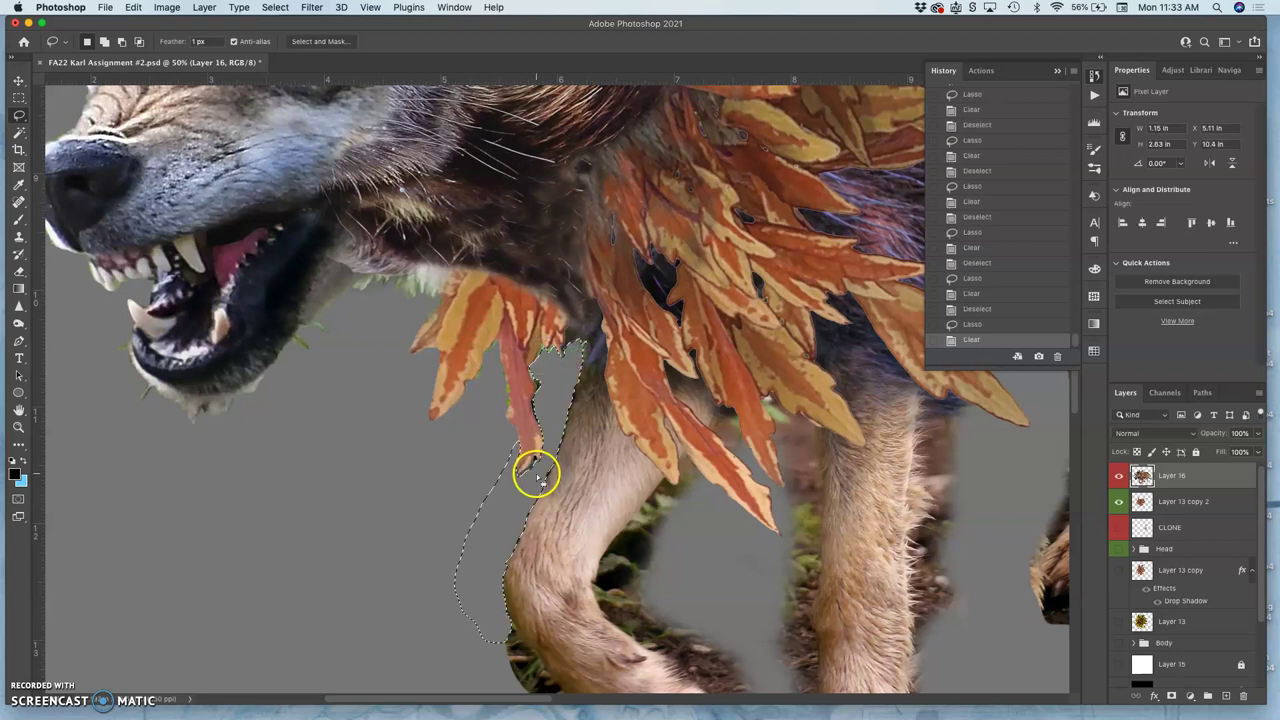
Lasso and delete the leftover background slivers between the pointed collar leaves hanging behind the top of the bent front leg
{"action": "left_click_drag", "start_coordinate": [646, 441], "coordinate": [511, 337]}
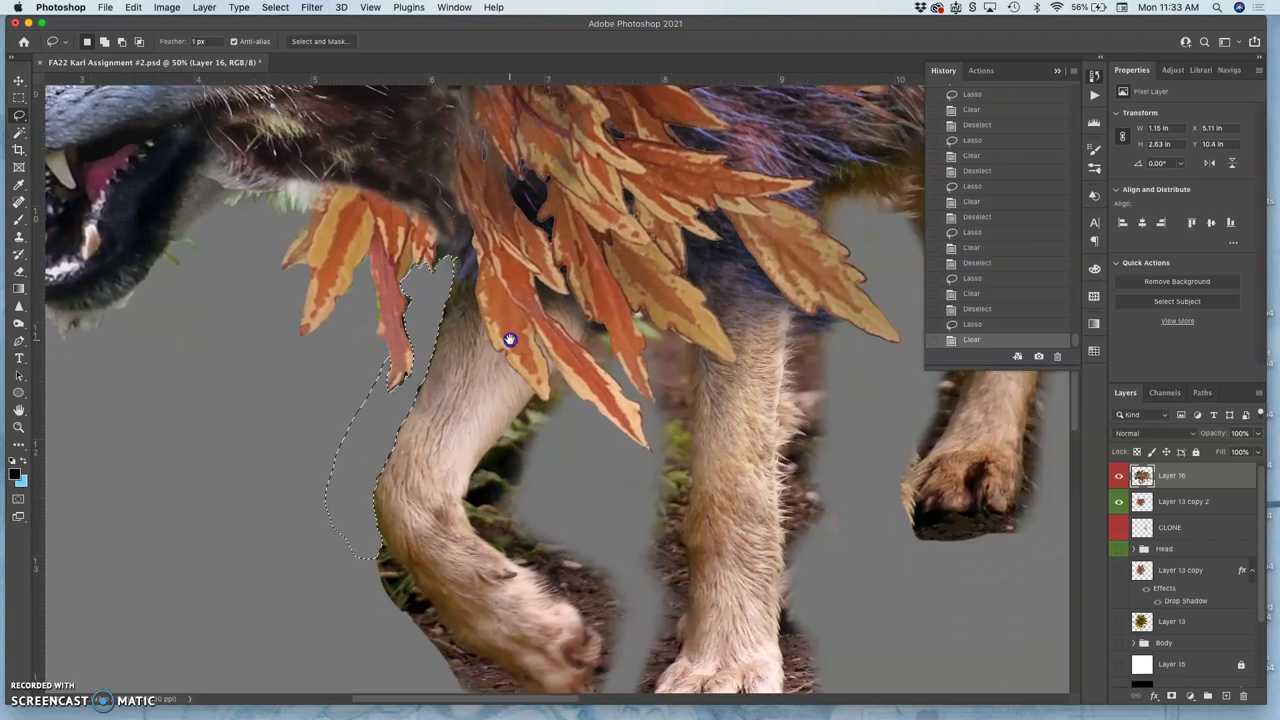
{"action": "left_click", "coordinate": [592, 334]}
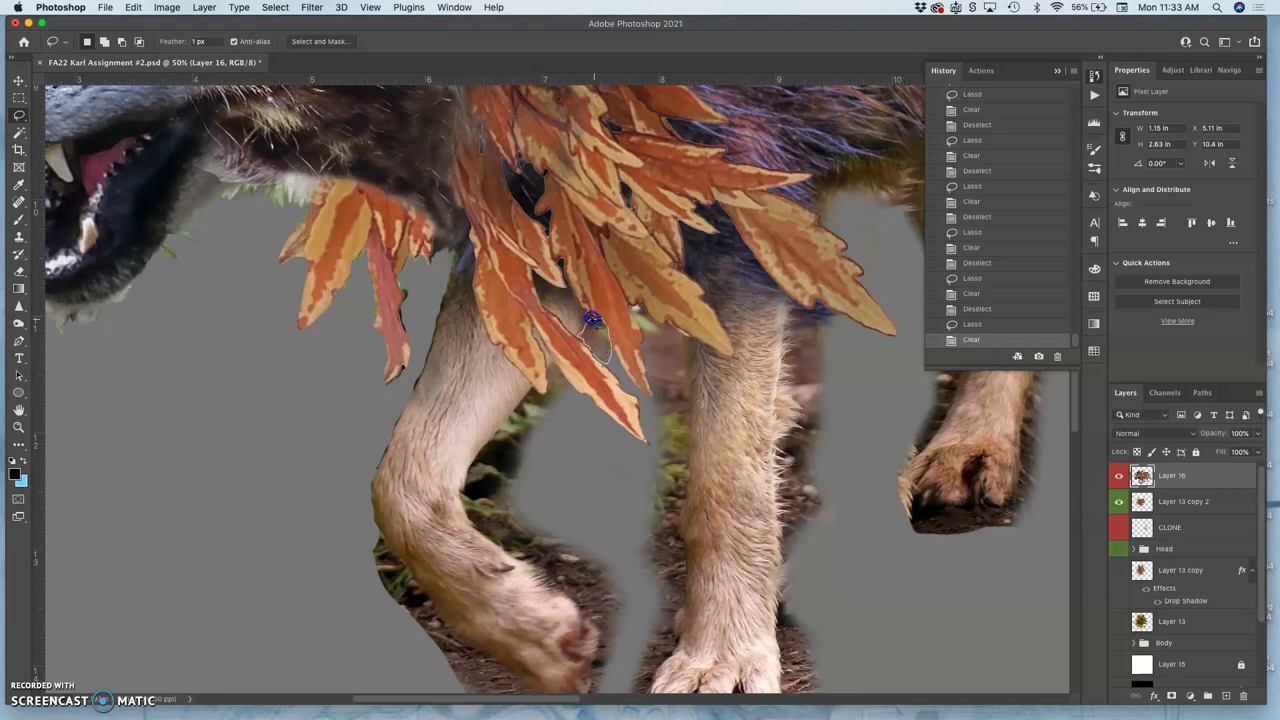
{"action": "left_click_drag", "start_coordinate": [590, 320], "coordinate": [590, 322]}
{"action": "key", "text": "Delete"}
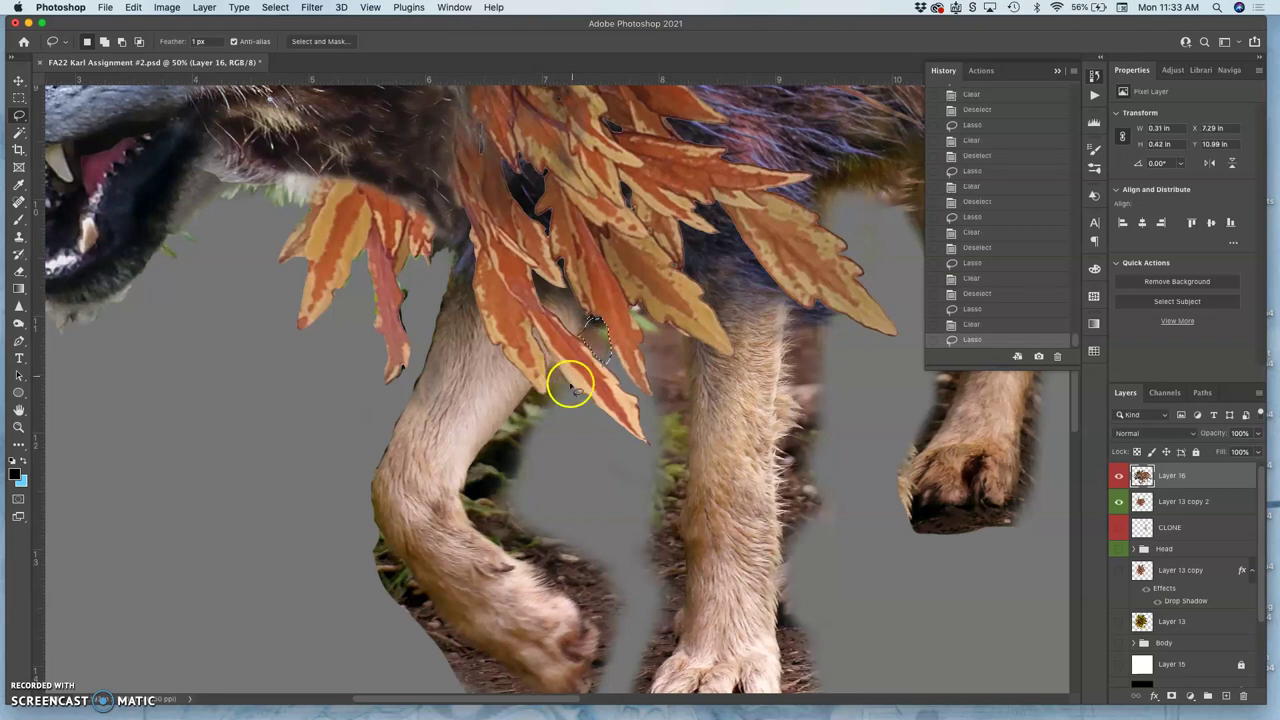
{"action": "left_click_drag", "start_coordinate": [587, 407], "coordinate": [586, 402]}
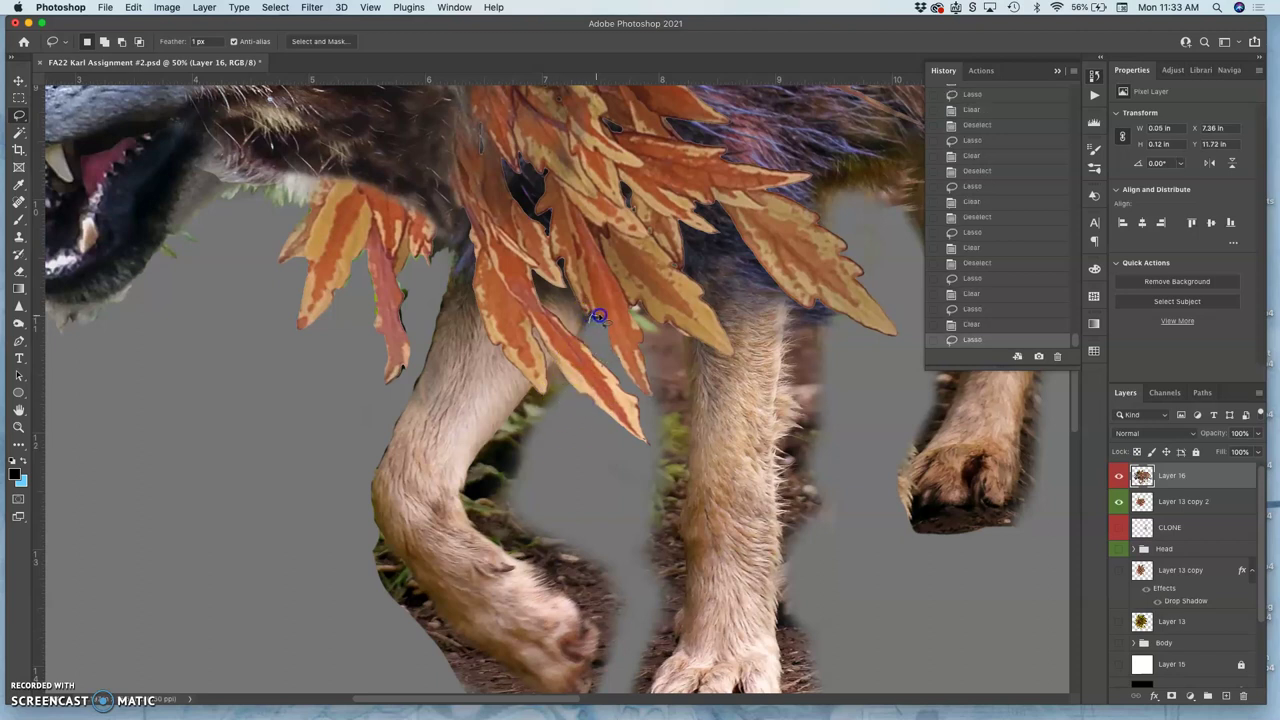
{"action": "left_click_drag", "start_coordinate": [600, 325], "coordinate": [590, 322]}
{"action": "key", "text": "Delete"}
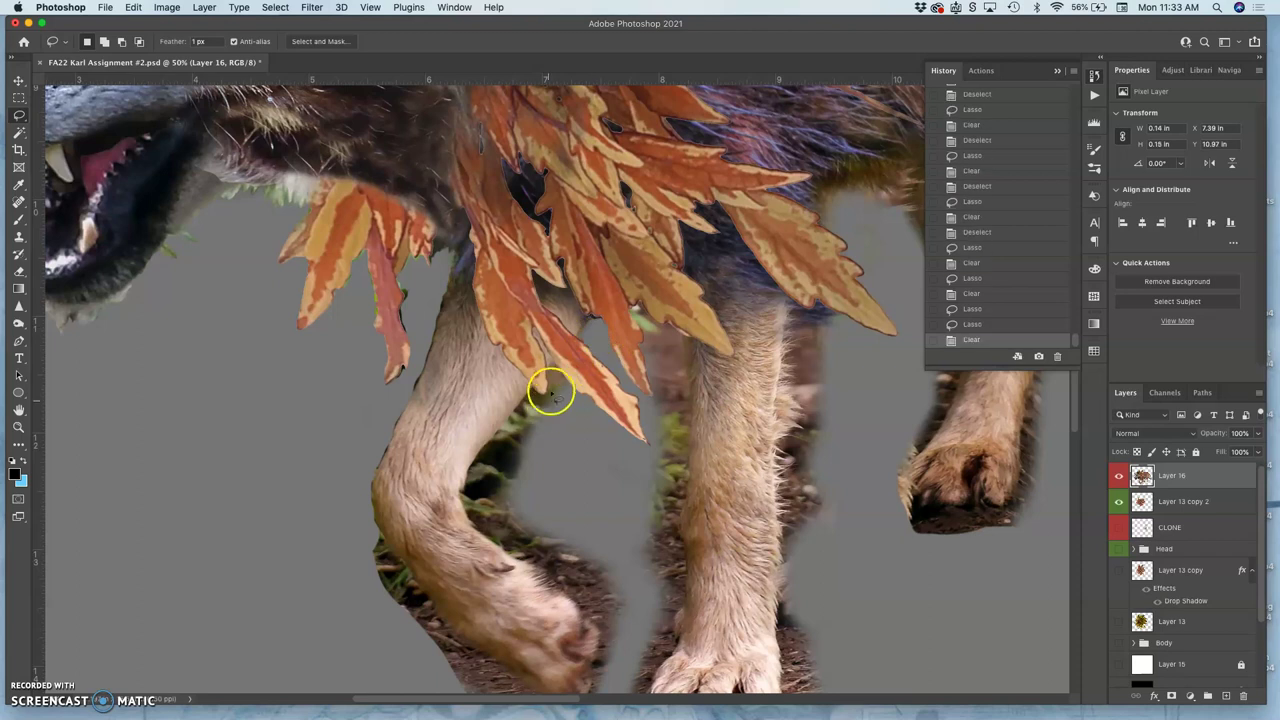
Lasso the grass and dirt along the rear edge of the bent front leg down to its paw, delete it and deselect
{"action": "mouse_move", "coordinate": [566, 381]}
{"action": "left_mouse_down"}
{"action": "mouse_move", "coordinate": [548, 370]}
{"action": "mouse_move", "coordinate": [460, 493]}
{"action": "mouse_move", "coordinate": [501, 549]}
{"action": "mouse_move", "coordinate": [530, 561]}
{"action": "left_mouse_up"}
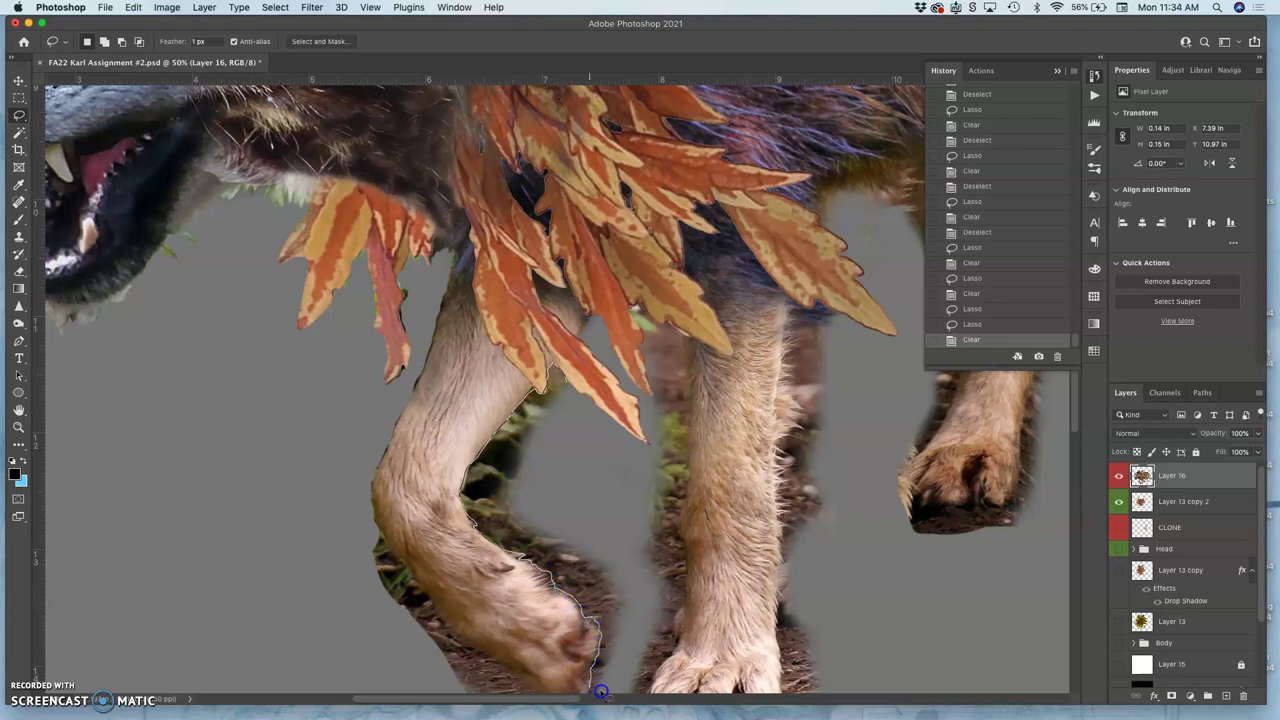
{"action": "mouse_move", "coordinate": [600, 691]}
{"action": "left_mouse_down"}
{"action": "mouse_move", "coordinate": [639, 589]}
{"action": "mouse_move", "coordinate": [594, 509]}
{"action": "mouse_move", "coordinate": [572, 387]}
{"action": "mouse_move", "coordinate": [566, 423]}
{"action": "left_mouse_up"}
{"action": "key", "text": "Delete"}
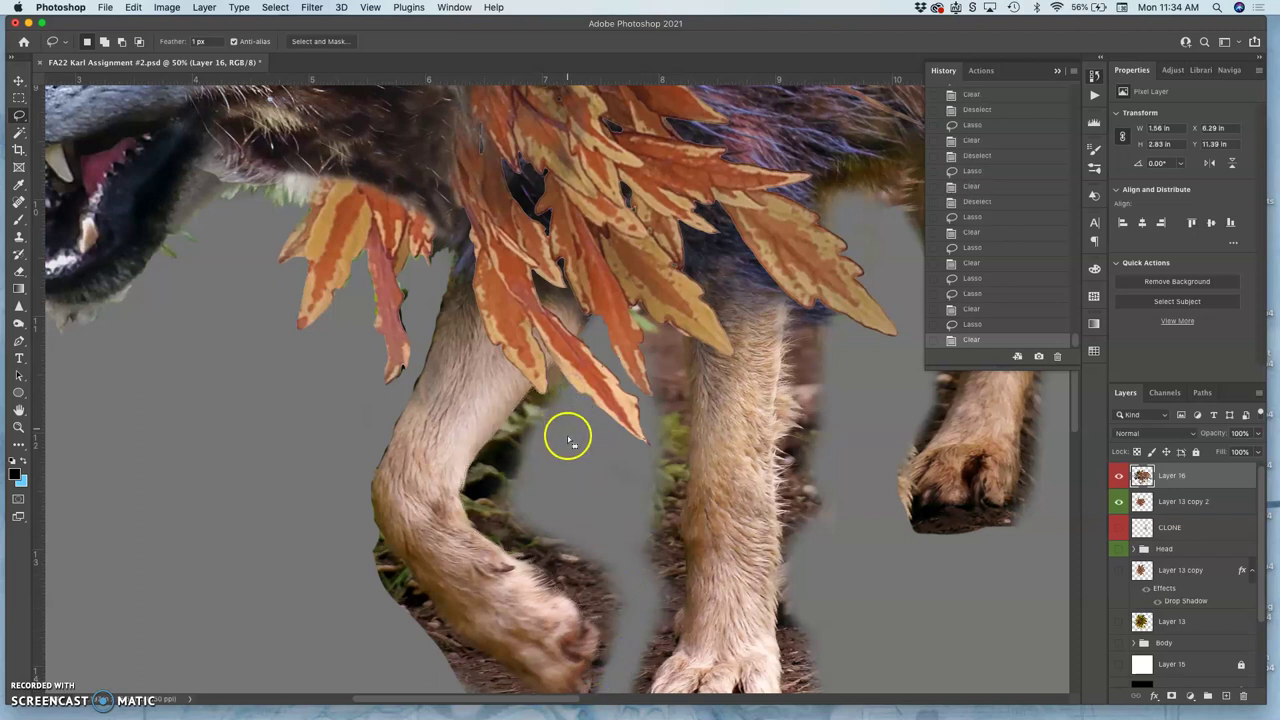
{"action": "left_click_drag", "start_coordinate": [580, 497], "coordinate": [568, 310]}
{"action": "left_click", "coordinate": [346, 343]}
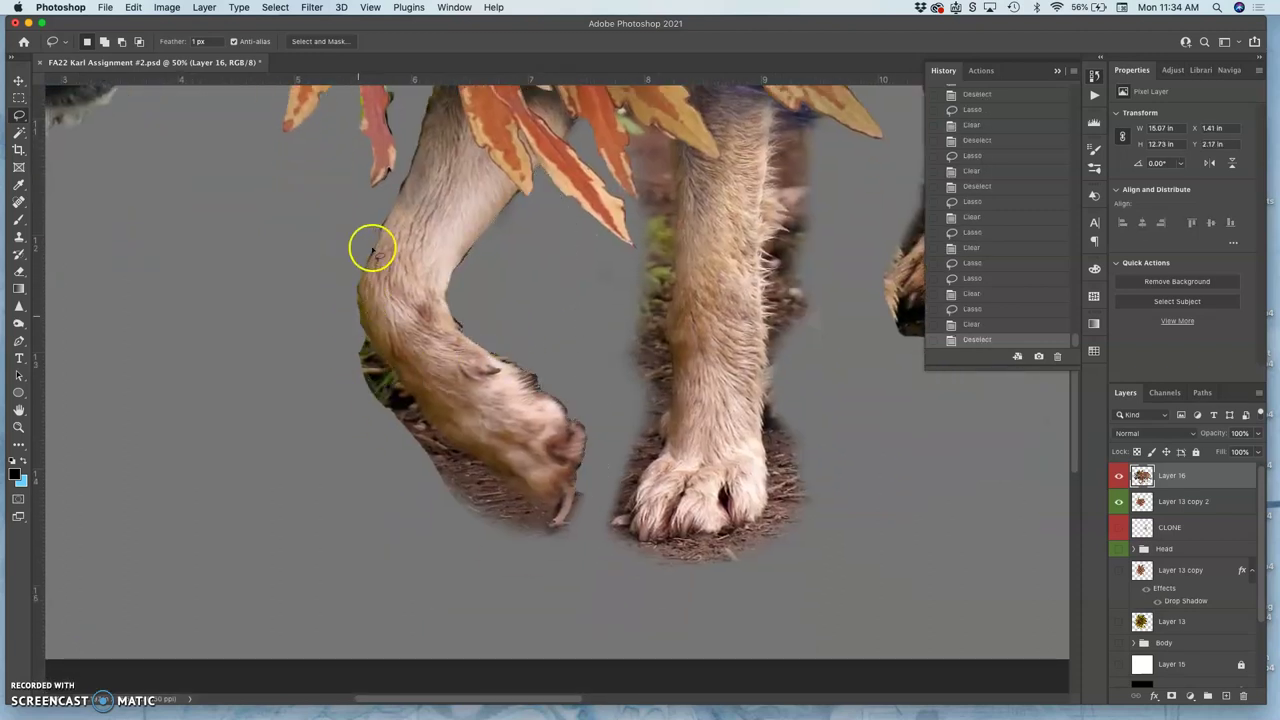
Lasso the small fringe on the bent leg's front edge above the knee, delete it and deselect
{"action": "mouse_move", "coordinate": [410, 168]}
{"action": "left_mouse_down"}
{"action": "mouse_move", "coordinate": [386, 200]}
{"action": "mouse_move", "coordinate": [392, 186]}
{"action": "mouse_move", "coordinate": [400, 210]}
{"action": "left_mouse_up"}
{"action": "key", "text": "Delete"}
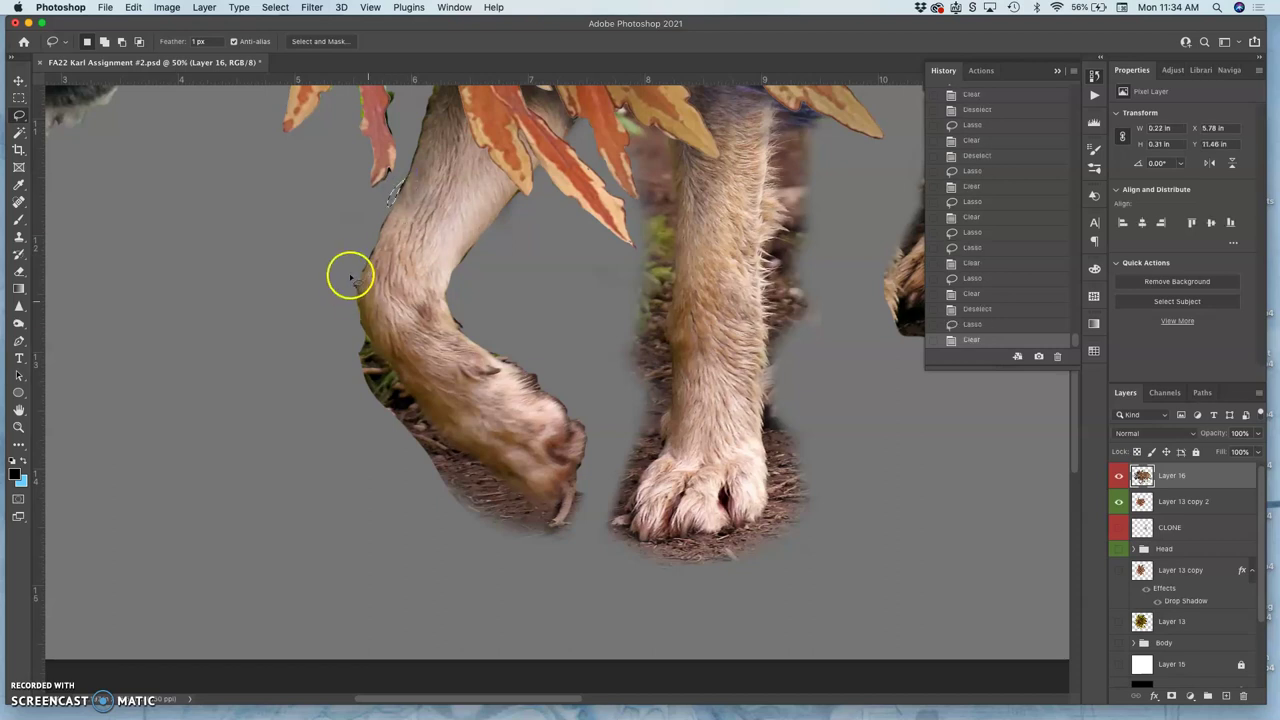
{"action": "left_click", "coordinate": [350, 277]}
Lasso the grass and soil beneath the bent leg from the knee around the paw, delete it and deselect
{"action": "left_click", "coordinate": [337, 337]}
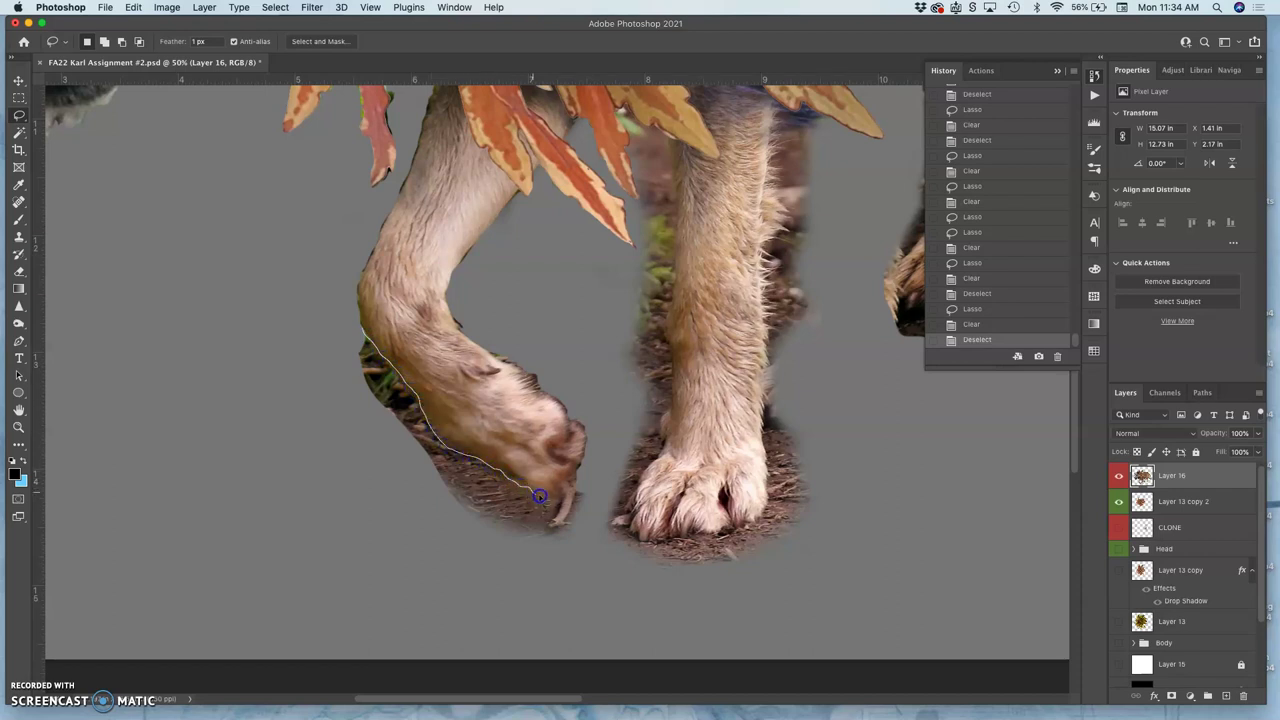
{"action": "mouse_move", "coordinate": [555, 481]}
{"action": "left_mouse_down"}
{"action": "mouse_move", "coordinate": [599, 446]}
{"action": "mouse_move", "coordinate": [600, 506]}
{"action": "mouse_move", "coordinate": [443, 569]}
{"action": "mouse_move", "coordinate": [303, 369]}
{"action": "mouse_move", "coordinate": [318, 318]}
{"action": "left_mouse_up"}
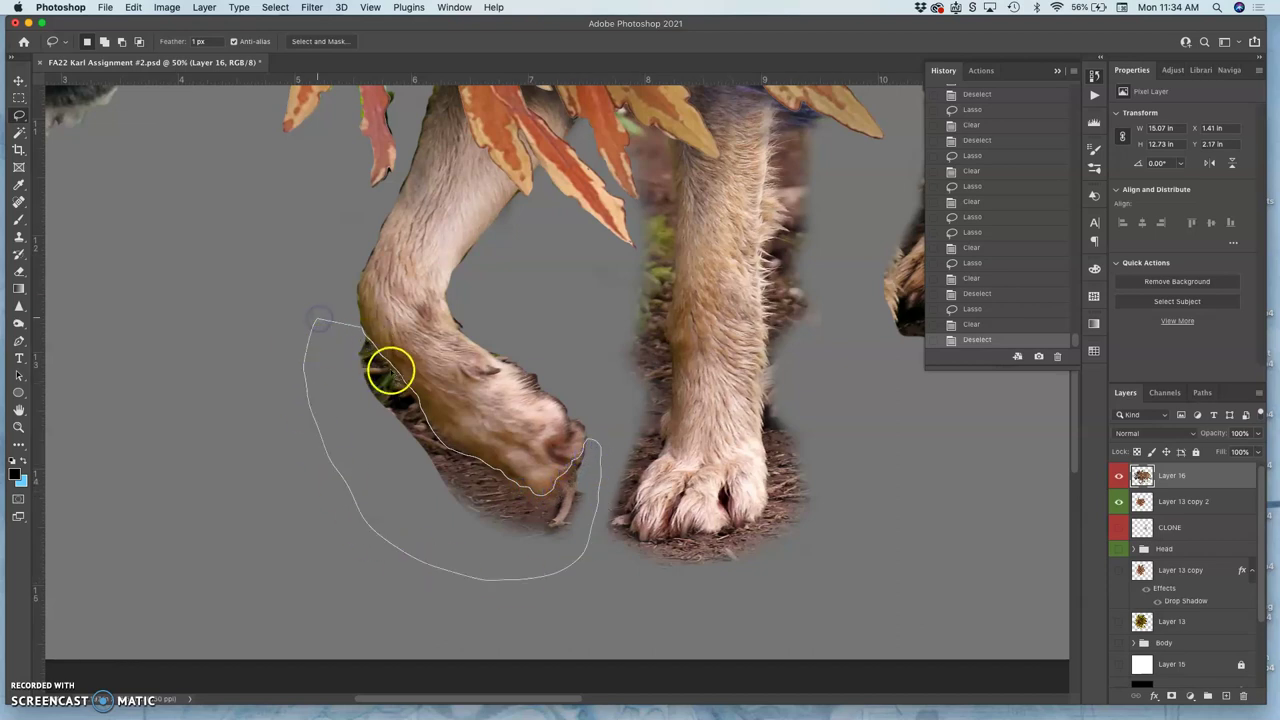
{"action": "key", "text": "Delete"}
{"action": "left_click", "coordinate": [343, 265]}
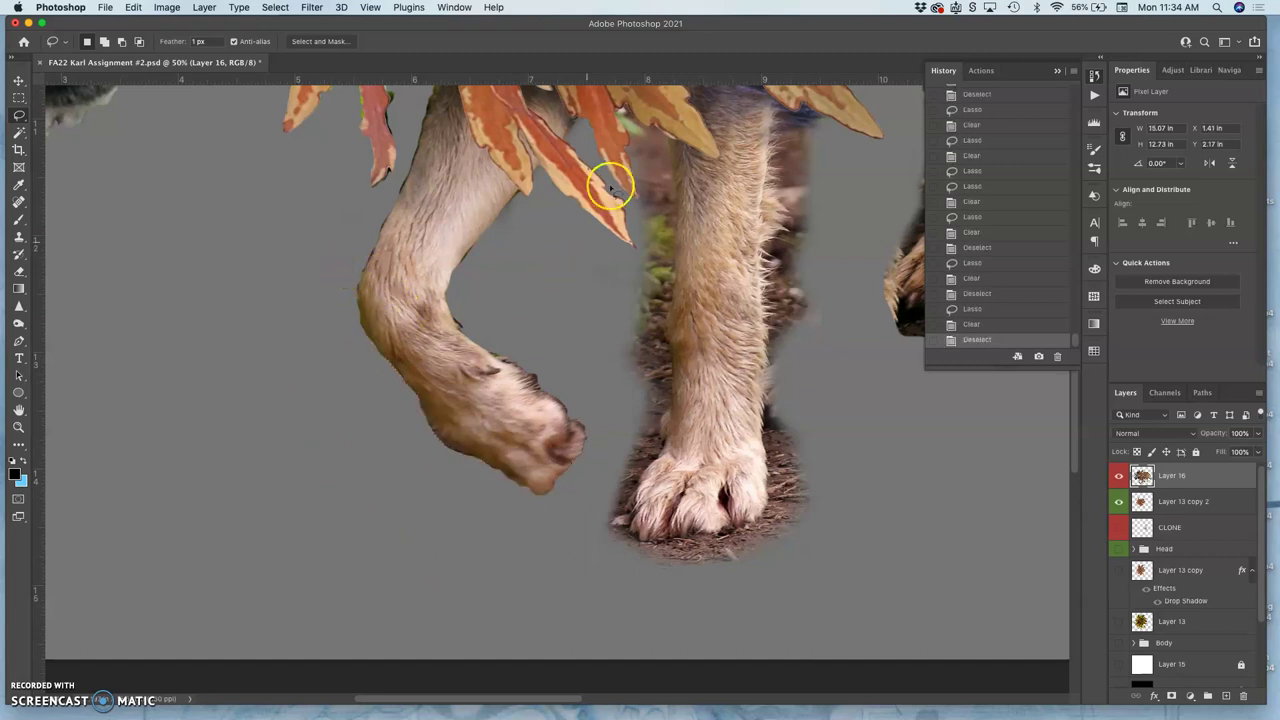
Lasso the background along the straight front leg's front edge, from the hanging leaves down to the toes, and delete it
{"action": "mouse_move", "coordinate": [618, 109]}
{"action": "left_mouse_down"}
{"action": "mouse_move", "coordinate": [641, 228]}
{"action": "mouse_move", "coordinate": [584, 518]}
{"action": "mouse_move", "coordinate": [625, 555]}
{"action": "mouse_move", "coordinate": [637, 548]}
{"action": "left_mouse_up"}
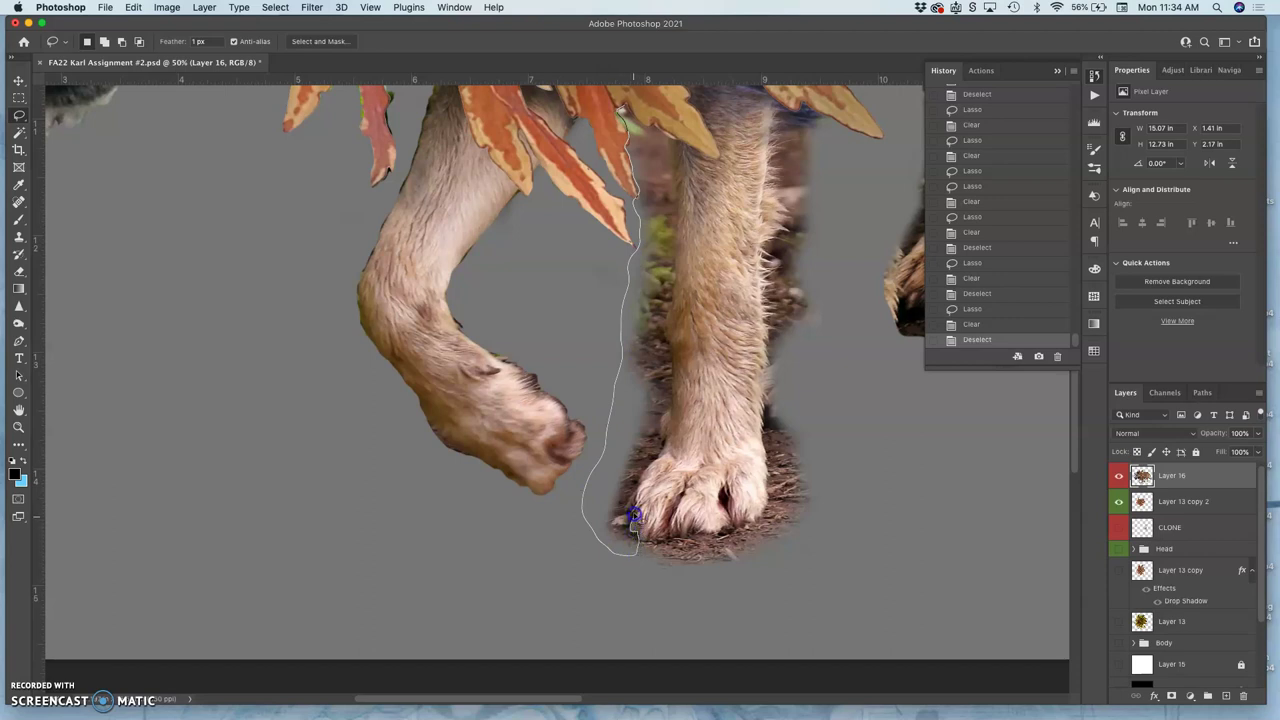
{"action": "left_click_drag", "start_coordinate": [636, 483], "coordinate": [665, 445]}
{"action": "mouse_move", "coordinate": [666, 313]}
{"action": "left_mouse_down"}
{"action": "mouse_move", "coordinate": [671, 161]}
{"action": "mouse_move", "coordinate": [666, 134]}
{"action": "mouse_move", "coordinate": [624, 104]}
{"action": "left_mouse_up"}
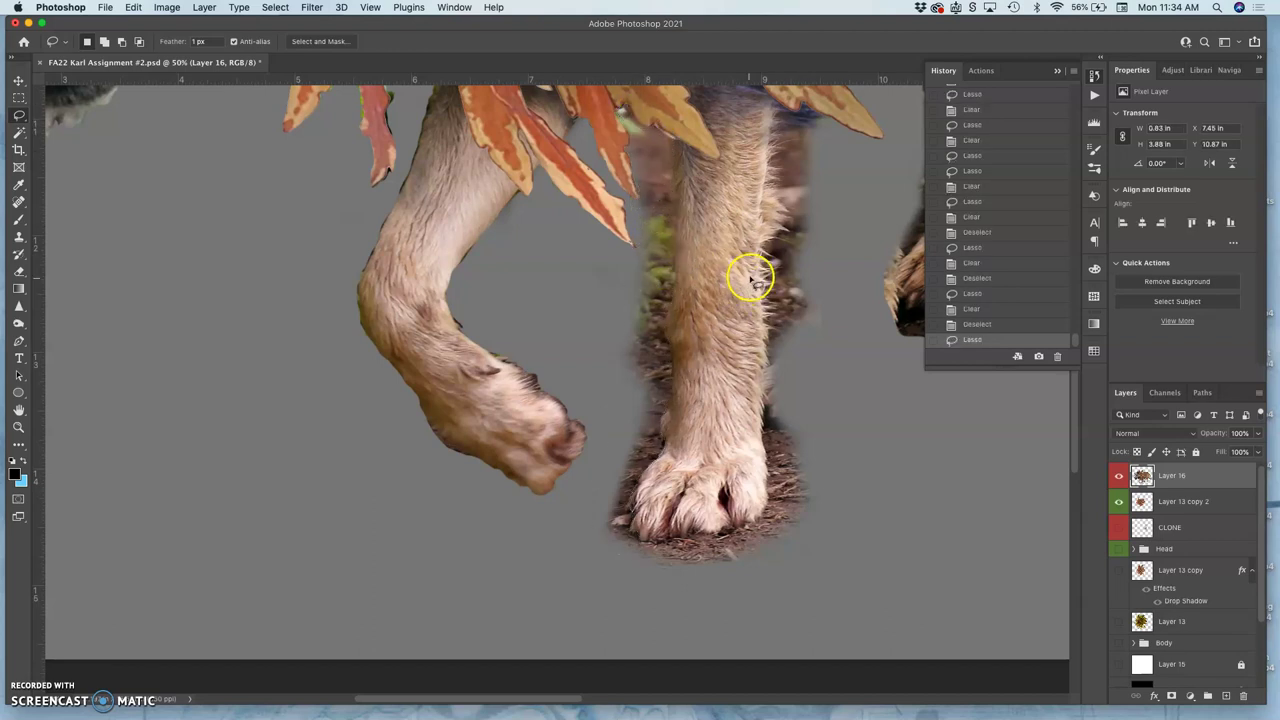
{"action": "key", "text": "Delete"}
Lasso the background along the straight front leg's rear edge and the soil under its paw, delete it and deselect
{"action": "left_click", "coordinate": [813, 125]}
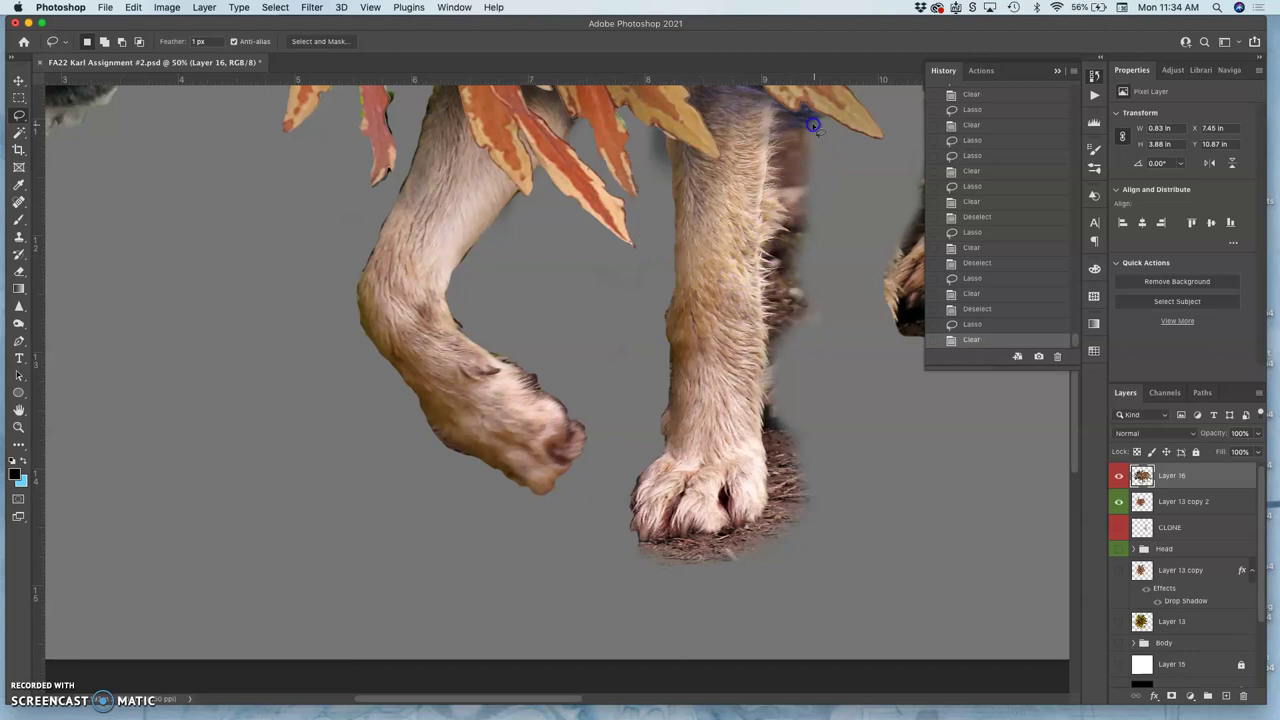
{"action": "left_click", "coordinate": [734, 246]}
{"action": "left_click", "coordinate": [815, 121]}
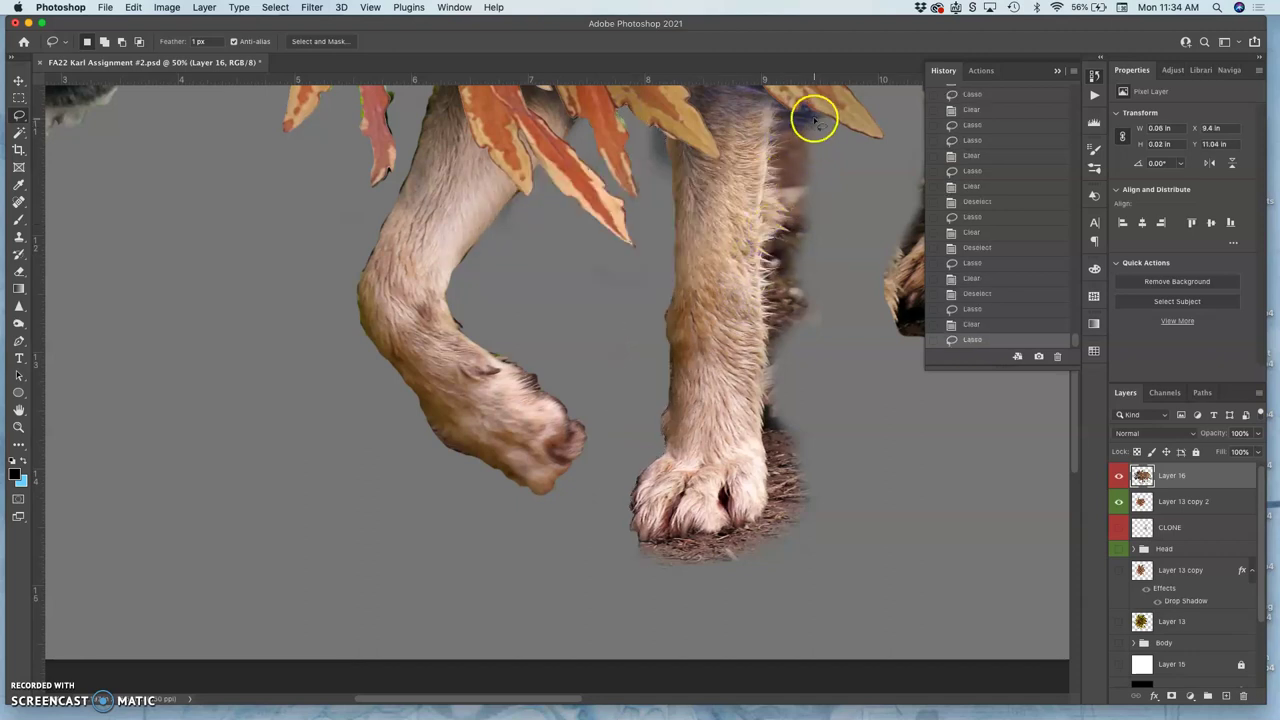
{"action": "left_click_drag", "start_coordinate": [815, 121], "coordinate": [818, 119]}
{"action": "mouse_move", "coordinate": [776, 146]}
{"action": "left_mouse_down"}
{"action": "mouse_move", "coordinate": [785, 229]}
{"action": "mouse_move", "coordinate": [760, 244]}
{"action": "mouse_move", "coordinate": [762, 300]}
{"action": "left_mouse_up"}
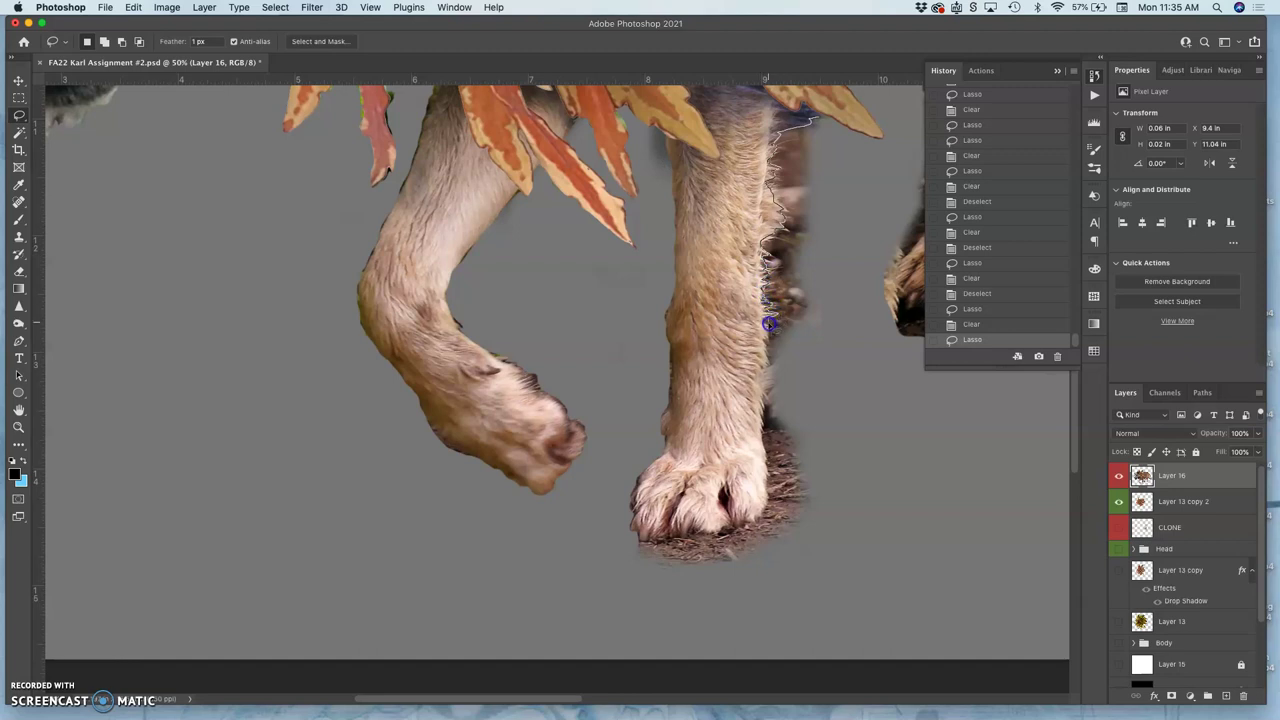
{"action": "mouse_move", "coordinate": [768, 338]}
{"action": "left_mouse_down"}
{"action": "mouse_move", "coordinate": [770, 500]}
{"action": "mouse_move", "coordinate": [734, 531]}
{"action": "mouse_move", "coordinate": [703, 534]}
{"action": "left_mouse_up"}
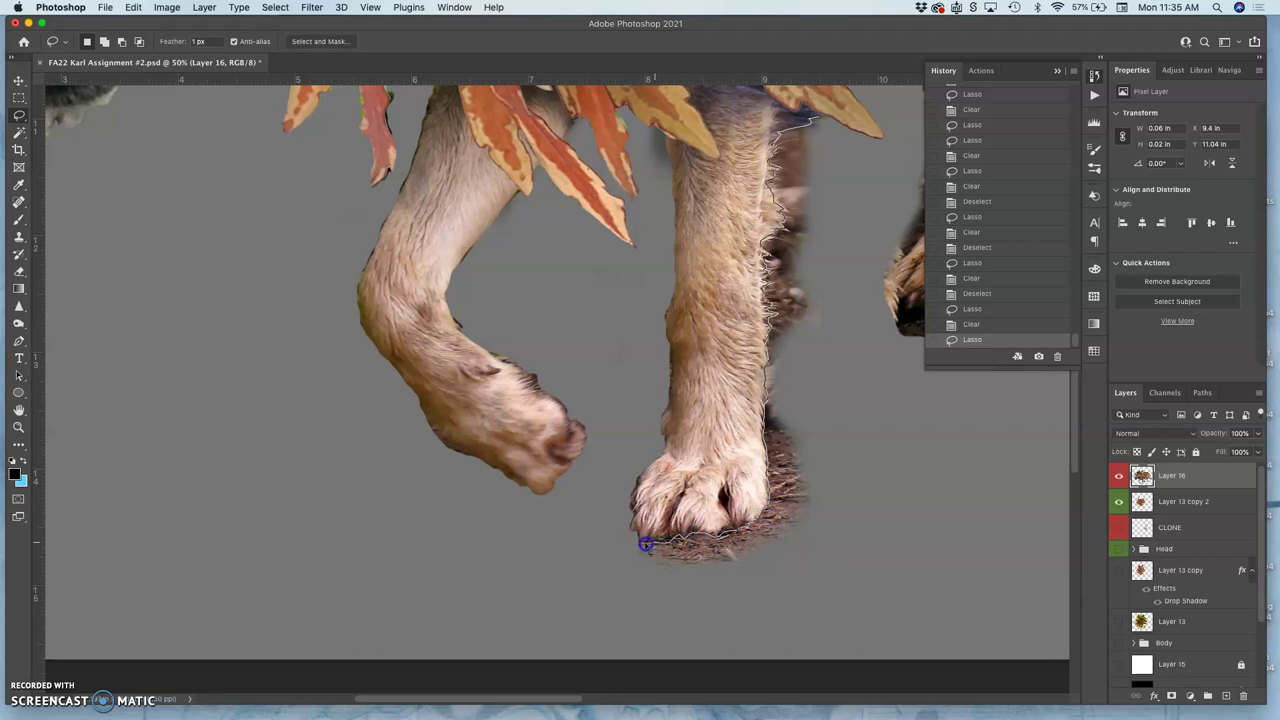
{"action": "mouse_move", "coordinate": [646, 544]}
{"action": "left_mouse_down"}
{"action": "mouse_move", "coordinate": [611, 592]}
{"action": "mouse_move", "coordinate": [675, 622]}
{"action": "mouse_move", "coordinate": [812, 613]}
{"action": "mouse_move", "coordinate": [895, 540]}
{"action": "mouse_move", "coordinate": [897, 432]}
{"action": "mouse_move", "coordinate": [857, 298]}
{"action": "mouse_move", "coordinate": [871, 223]}
{"action": "mouse_move", "coordinate": [849, 142]}
{"action": "mouse_move", "coordinate": [808, 268]}
{"action": "mouse_move", "coordinate": [713, 366]}
{"action": "mouse_move", "coordinate": [606, 443]}
{"action": "left_mouse_up"}
{"action": "key", "text": "Delete"}
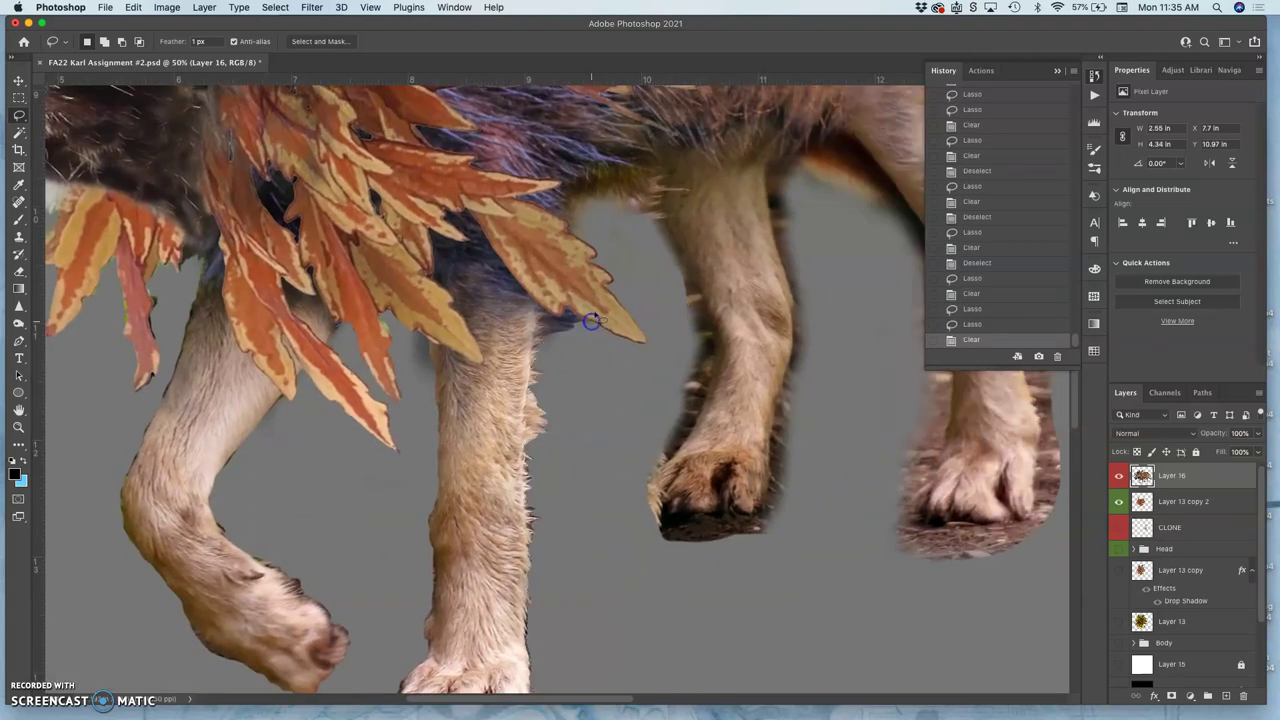
{"action": "left_click", "coordinate": [591, 320]}
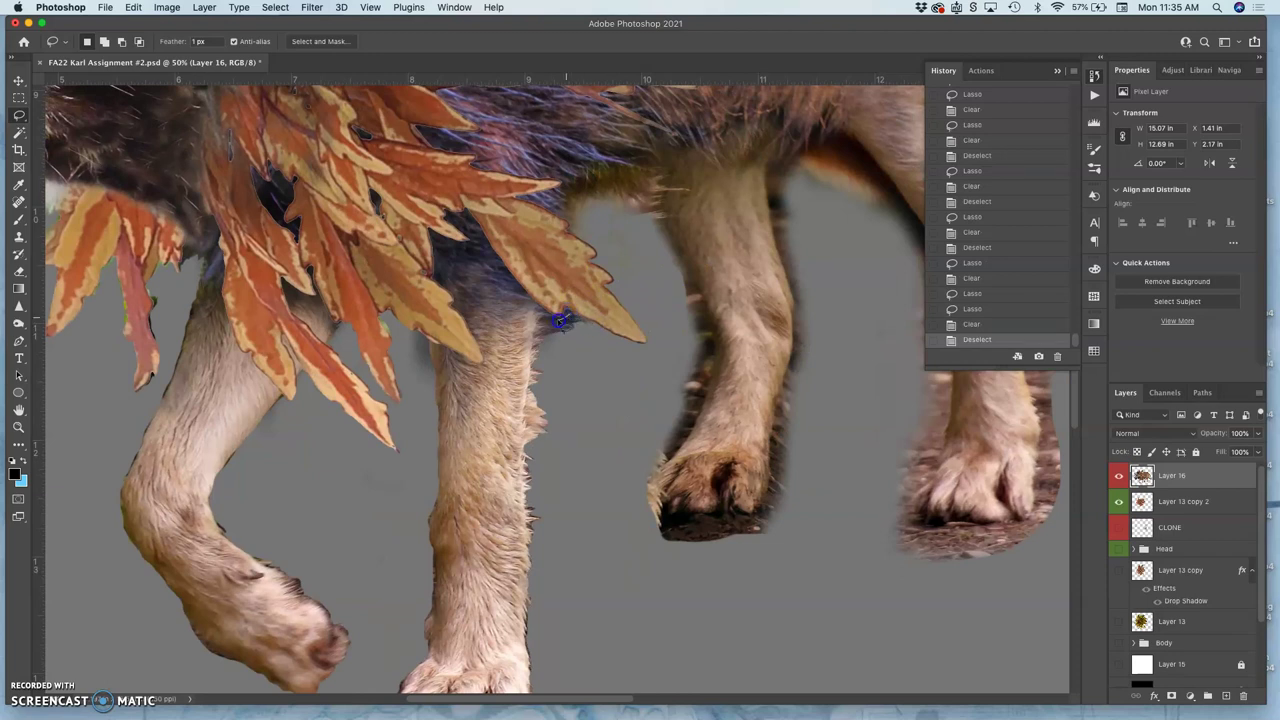
Lasso the bluish fringe between the straight front leg and the rearmost collar leaf, delete it and deselect
{"action": "mouse_move", "coordinate": [547, 338]}
{"action": "left_mouse_down"}
{"action": "mouse_move", "coordinate": [592, 323]}
{"action": "mouse_move", "coordinate": [567, 315]}
{"action": "left_mouse_up"}
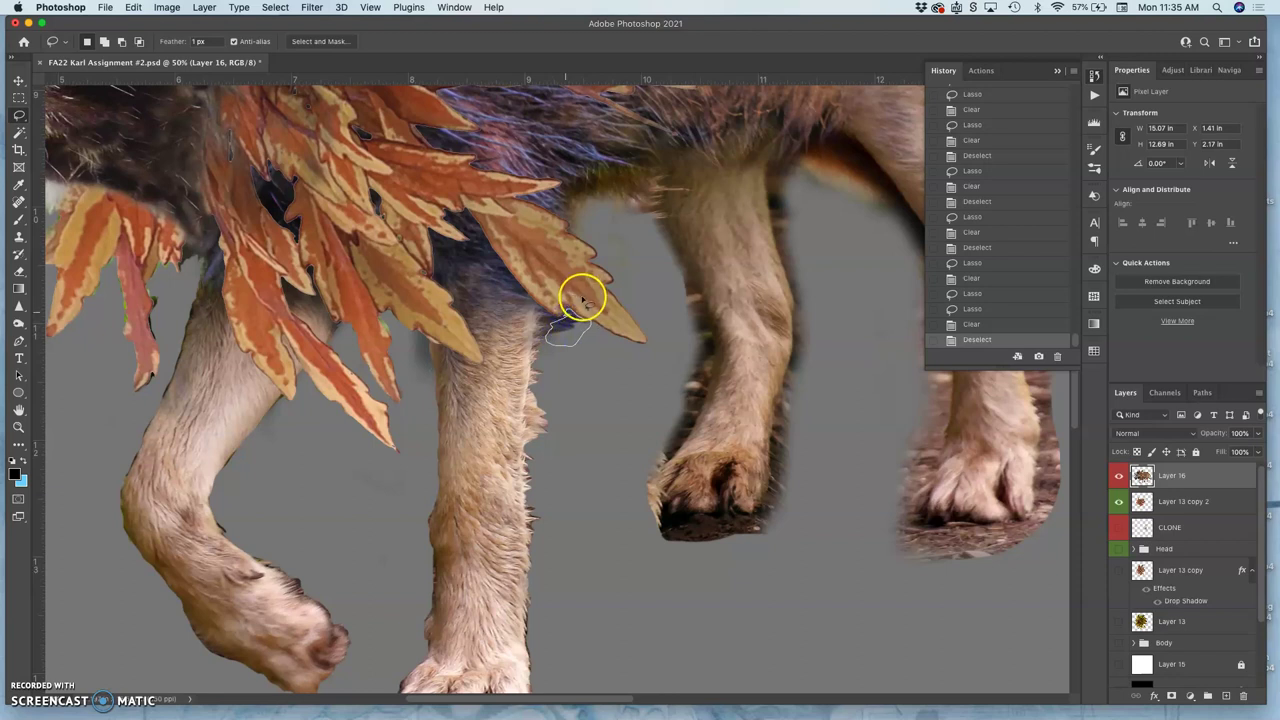
{"action": "key", "text": "Delete"}
{"action": "left_click", "coordinate": [661, 250]}
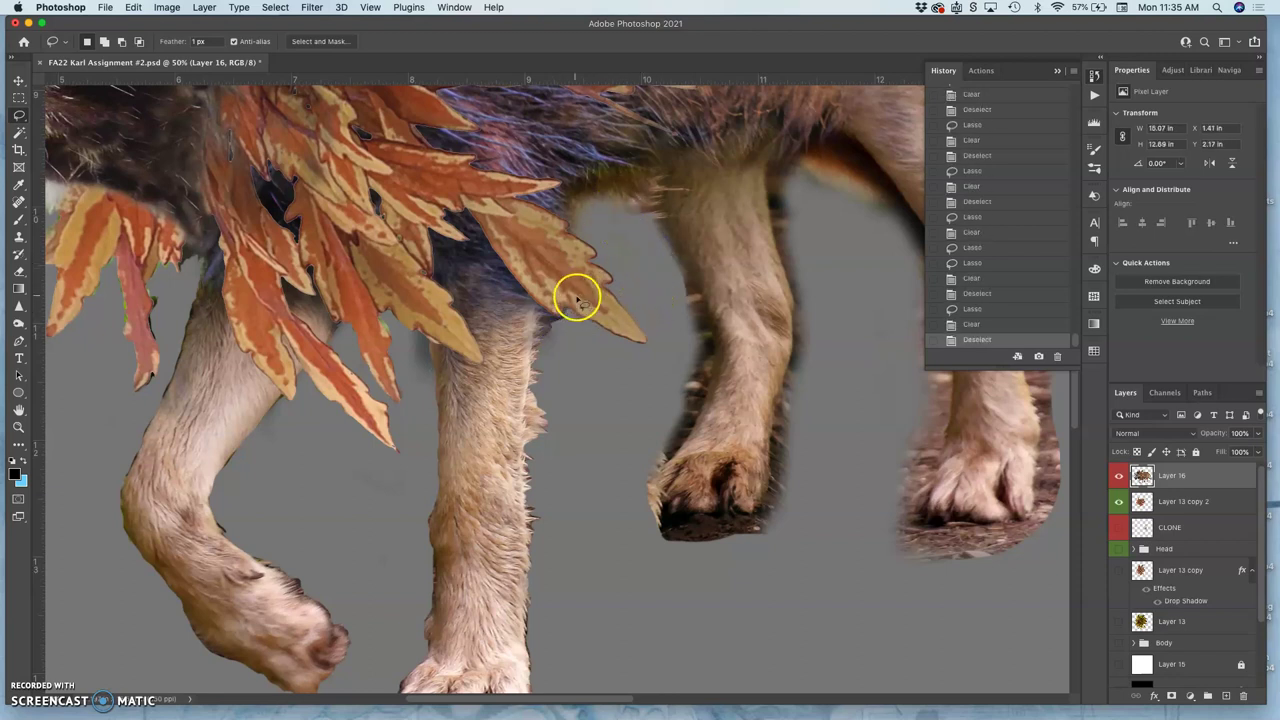
Lasso the background under the belly and all around the raised hind leg and paw, delete it and deselect
{"action": "left_click_drag", "start_coordinate": [558, 321], "coordinate": [598, 302]}
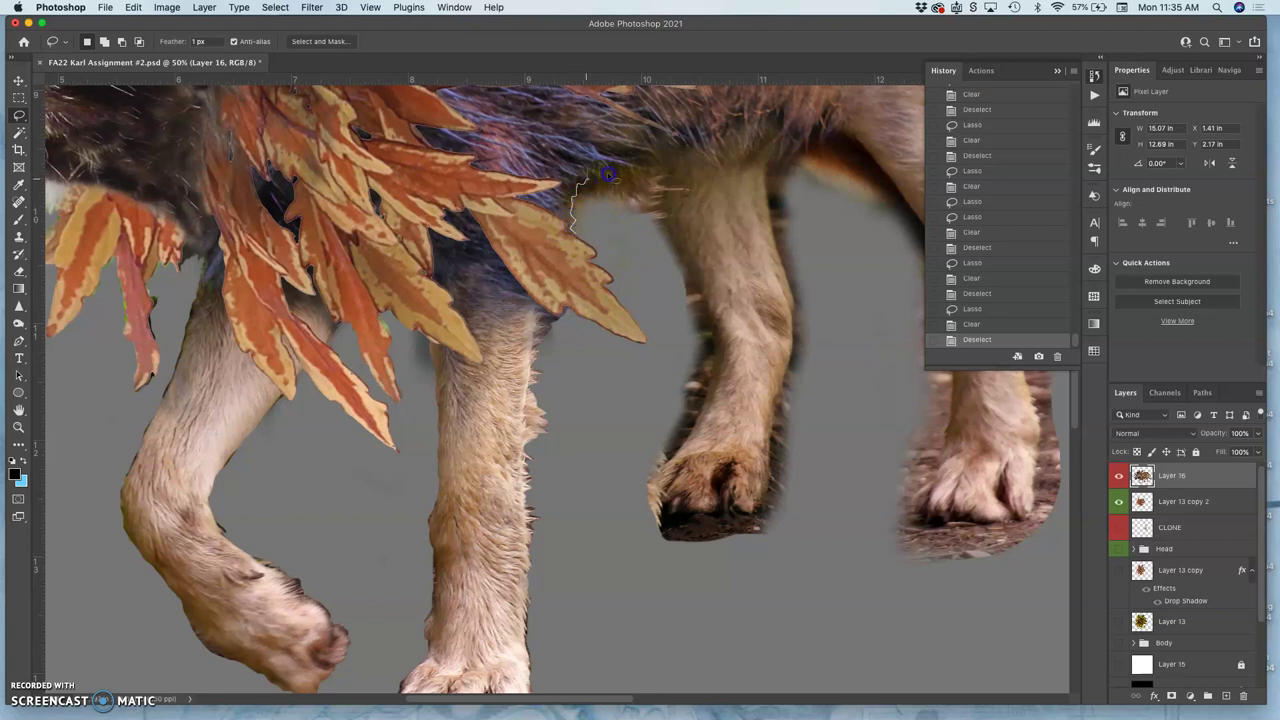
{"action": "left_click_drag", "start_coordinate": [657, 191], "coordinate": [667, 238]}
{"action": "left_click_drag", "start_coordinate": [699, 408], "coordinate": [658, 470]}
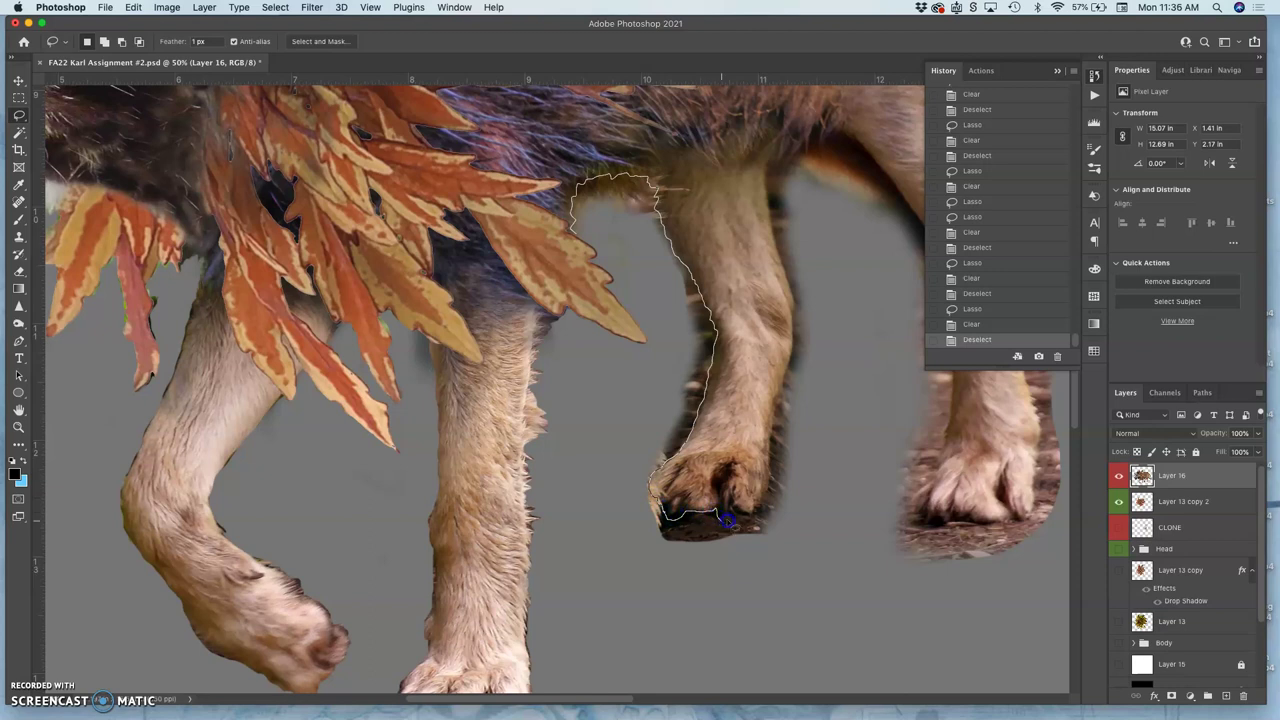
{"action": "left_click_drag", "start_coordinate": [760, 513], "coordinate": [775, 404]}
{"action": "left_click_drag", "start_coordinate": [779, 246], "coordinate": [771, 224]}
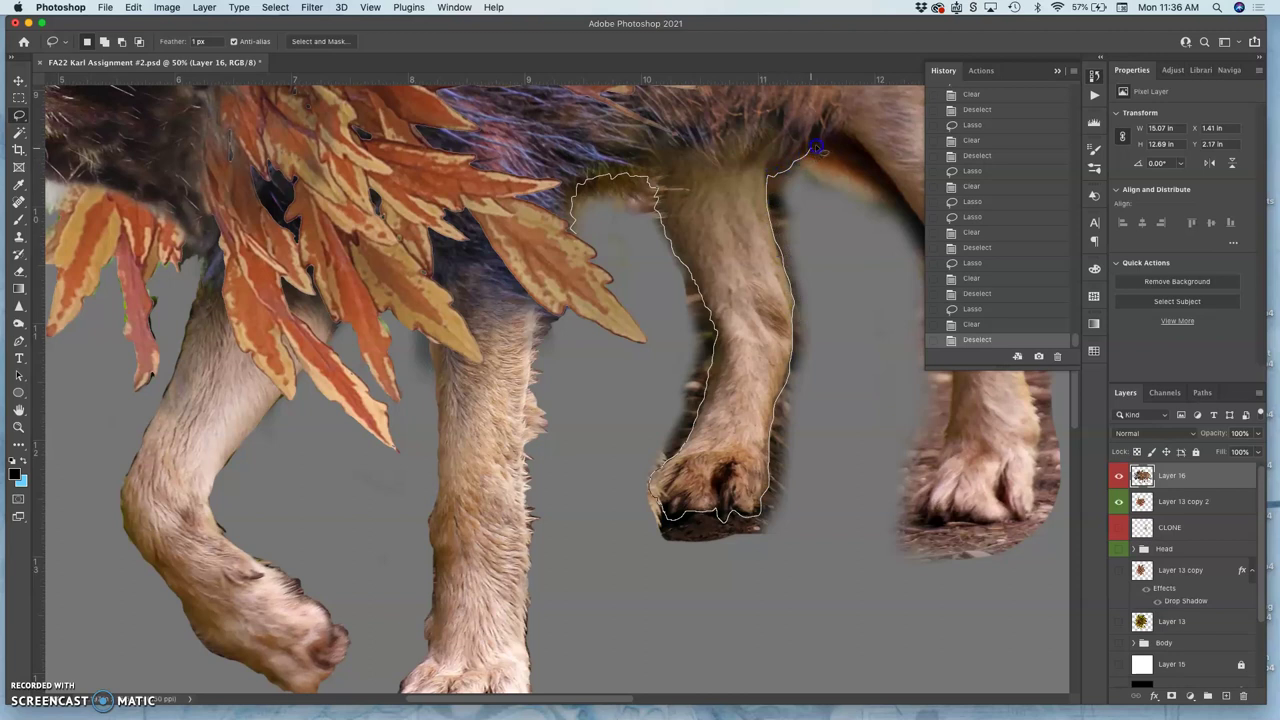
{"action": "mouse_move", "coordinate": [849, 140]}
{"action": "left_mouse_down"}
{"action": "mouse_move", "coordinate": [909, 209]}
{"action": "mouse_move", "coordinate": [851, 513]}
{"action": "mouse_move", "coordinate": [745, 598]}
{"action": "mouse_move", "coordinate": [643, 571]}
{"action": "mouse_move", "coordinate": [612, 491]}
{"action": "mouse_move", "coordinate": [670, 381]}
{"action": "mouse_move", "coordinate": [651, 296]}
{"action": "mouse_move", "coordinate": [591, 237]}
{"action": "mouse_move", "coordinate": [618, 238]}
{"action": "mouse_move", "coordinate": [612, 289]}
{"action": "left_mouse_up"}
{"action": "key", "text": "Delete"}
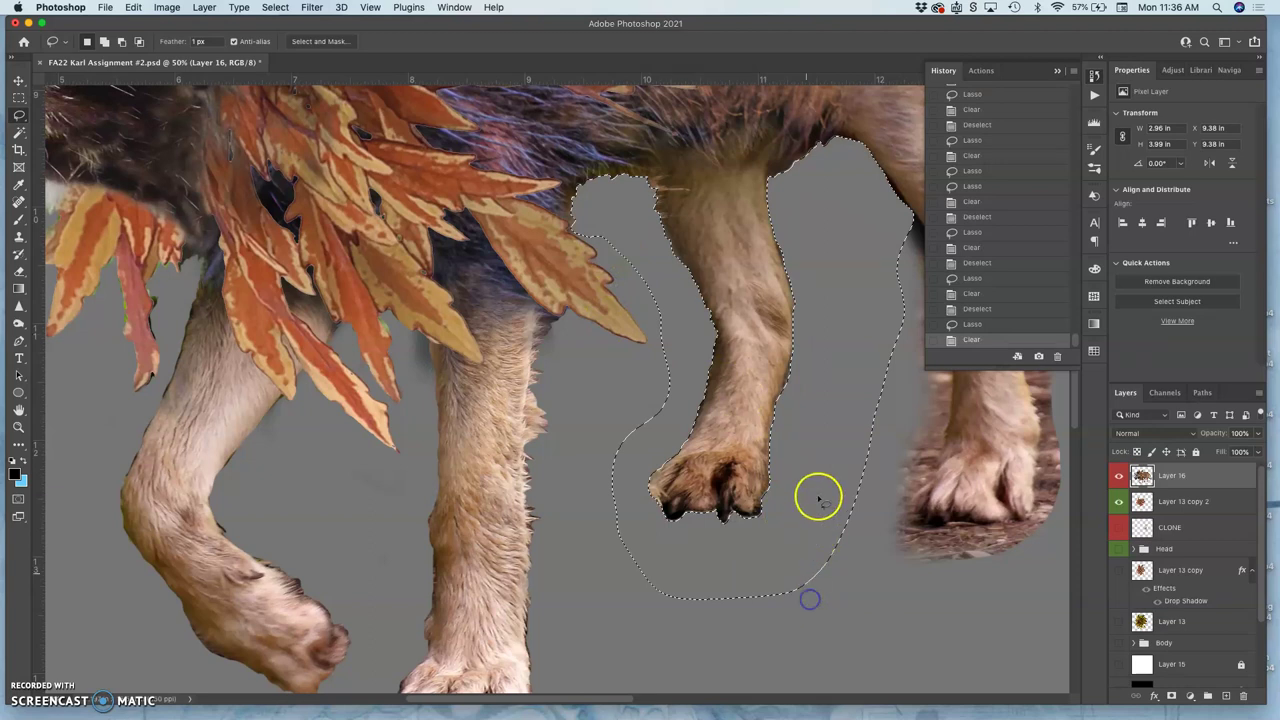
{"action": "key", "text": "super+d"}
Lasso the stray fringe on the upper front edge of the raised hind leg and delete it
{"action": "left_click_drag", "start_coordinate": [845, 408], "coordinate": [557, 361]}
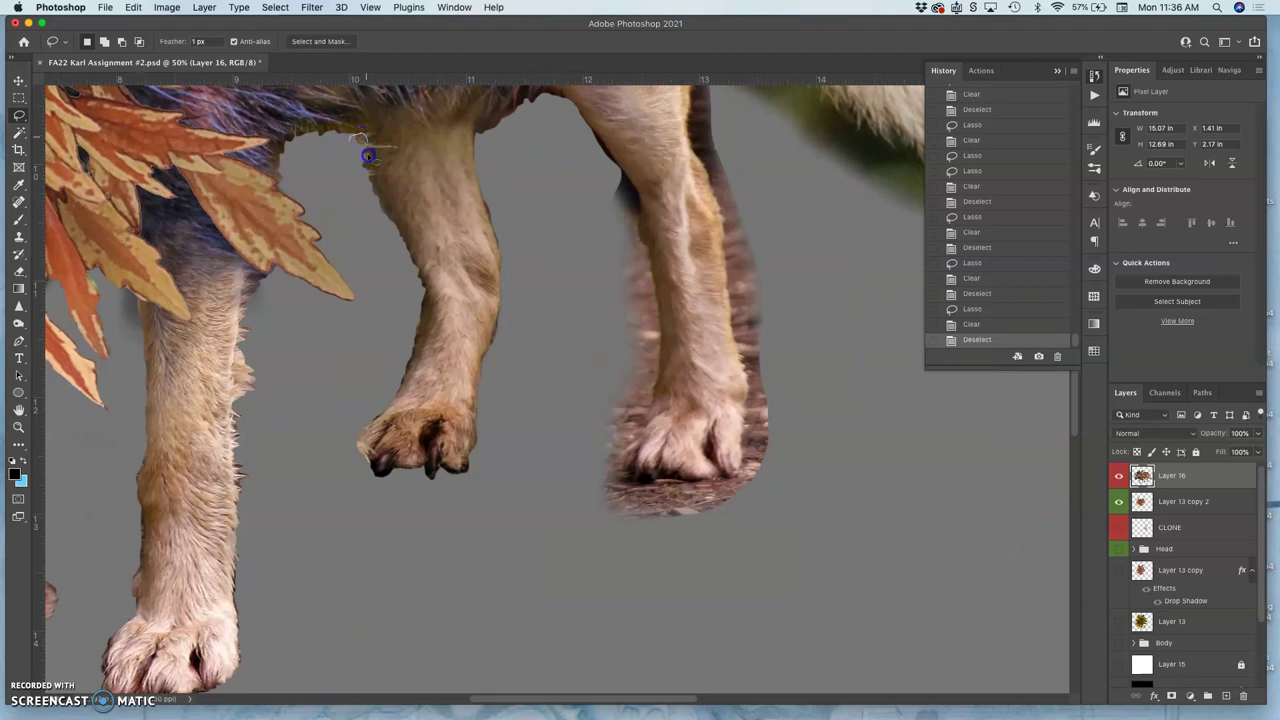
{"action": "mouse_move", "coordinate": [375, 183]}
{"action": "left_mouse_down"}
{"action": "mouse_move", "coordinate": [395, 232]}
{"action": "mouse_move", "coordinate": [358, 207]}
{"action": "mouse_move", "coordinate": [340, 110]}
{"action": "left_mouse_up"}
{"action": "key", "text": "Delete"}
Set the lasso feather to 2 px, then lasso and delete the fringe along the raised hind leg's middle front edge and deselect
{"action": "left_click_drag", "start_coordinate": [207, 43], "coordinate": [198, 43]}
{"action": "type", "text": "10"}
{"action": "type", "text": "2"}
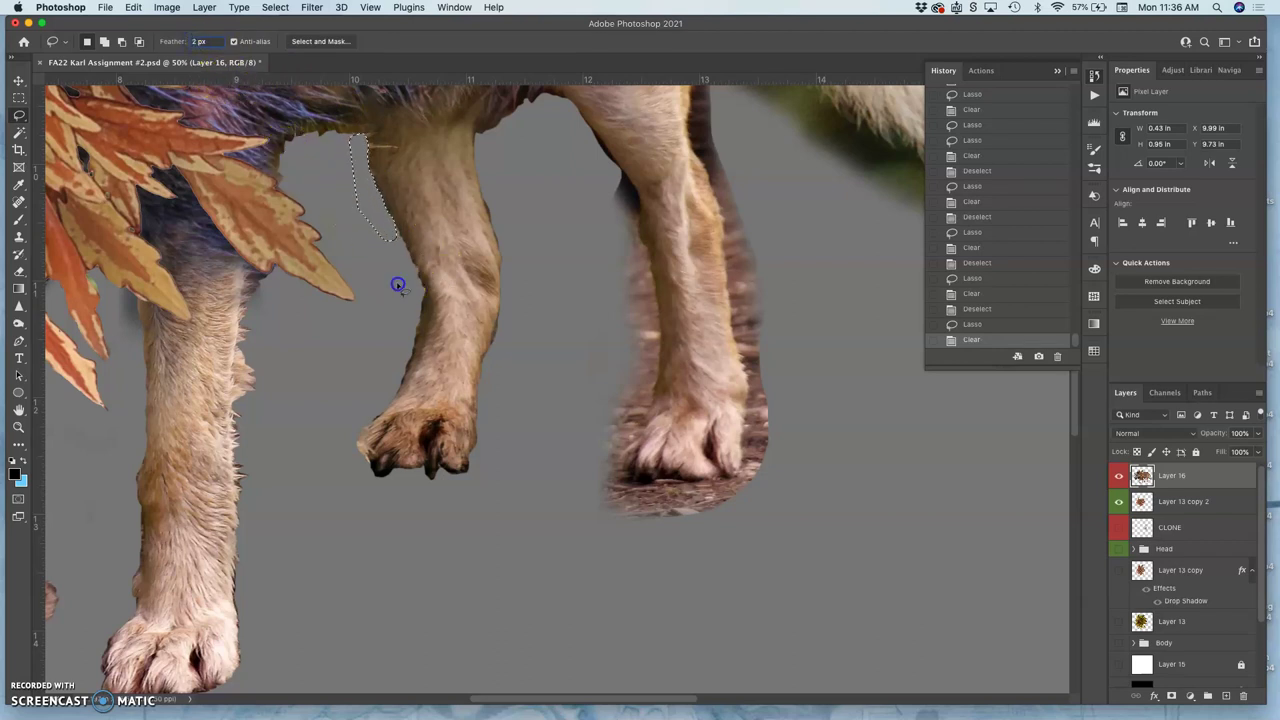
{"action": "left_click", "coordinate": [386, 229]}
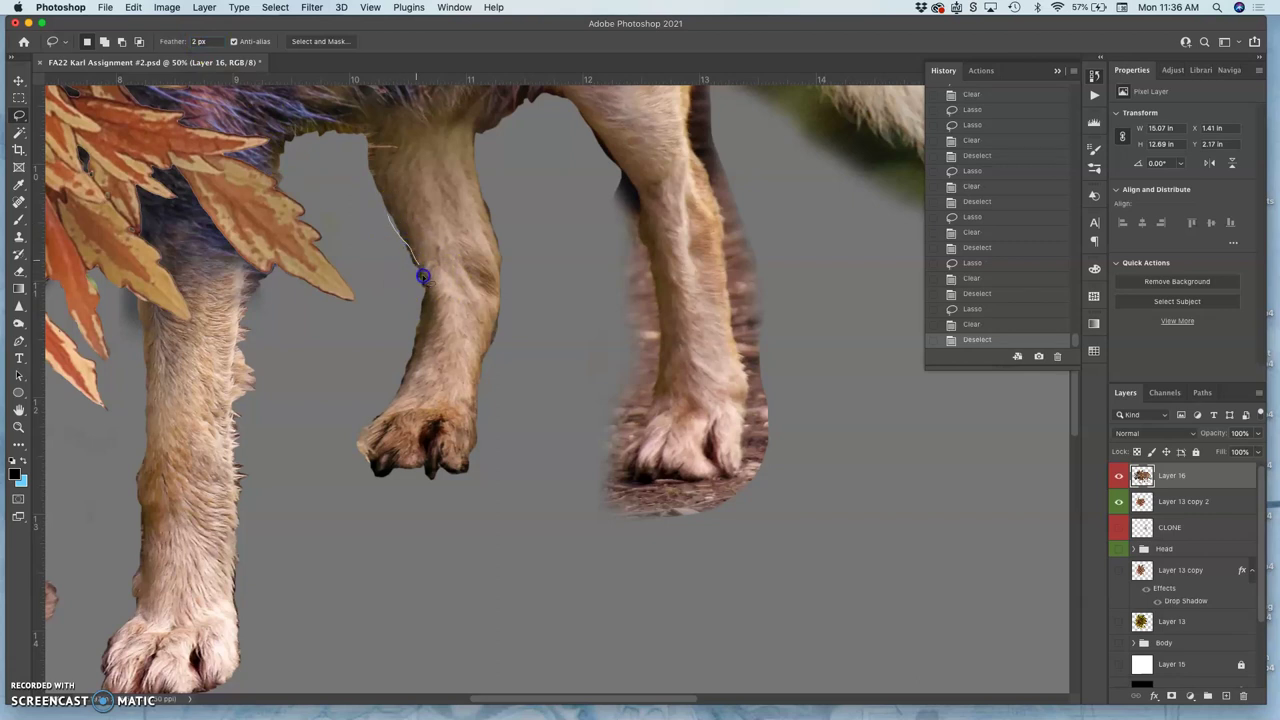
{"action": "mouse_move", "coordinate": [415, 351]}
{"action": "left_mouse_down"}
{"action": "mouse_move", "coordinate": [405, 385]}
{"action": "mouse_move", "coordinate": [377, 366]}
{"action": "mouse_move", "coordinate": [386, 289]}
{"action": "mouse_move", "coordinate": [420, 272]}
{"action": "mouse_move", "coordinate": [392, 220]}
{"action": "left_mouse_up"}
{"action": "key", "text": "Delete"}
{"action": "key", "text": "super+d"}
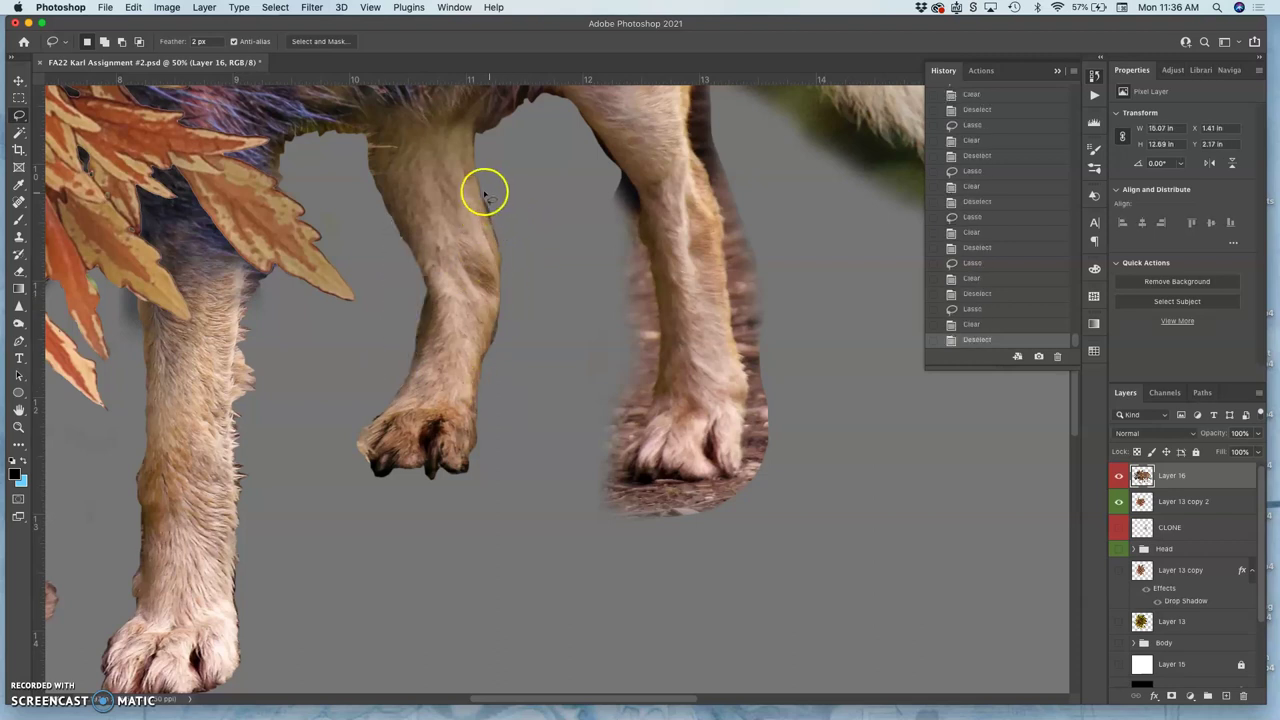
Try trimming the dark fringe along the raised hind leg's rear edge with two lasso deletions
{"action": "mouse_move", "coordinate": [483, 191]}
{"action": "left_mouse_down"}
{"action": "mouse_move", "coordinate": [503, 295]}
{"action": "mouse_move", "coordinate": [484, 365]}
{"action": "mouse_move", "coordinate": [517, 360]}
{"action": "mouse_move", "coordinate": [521, 340]}
{"action": "left_mouse_up"}
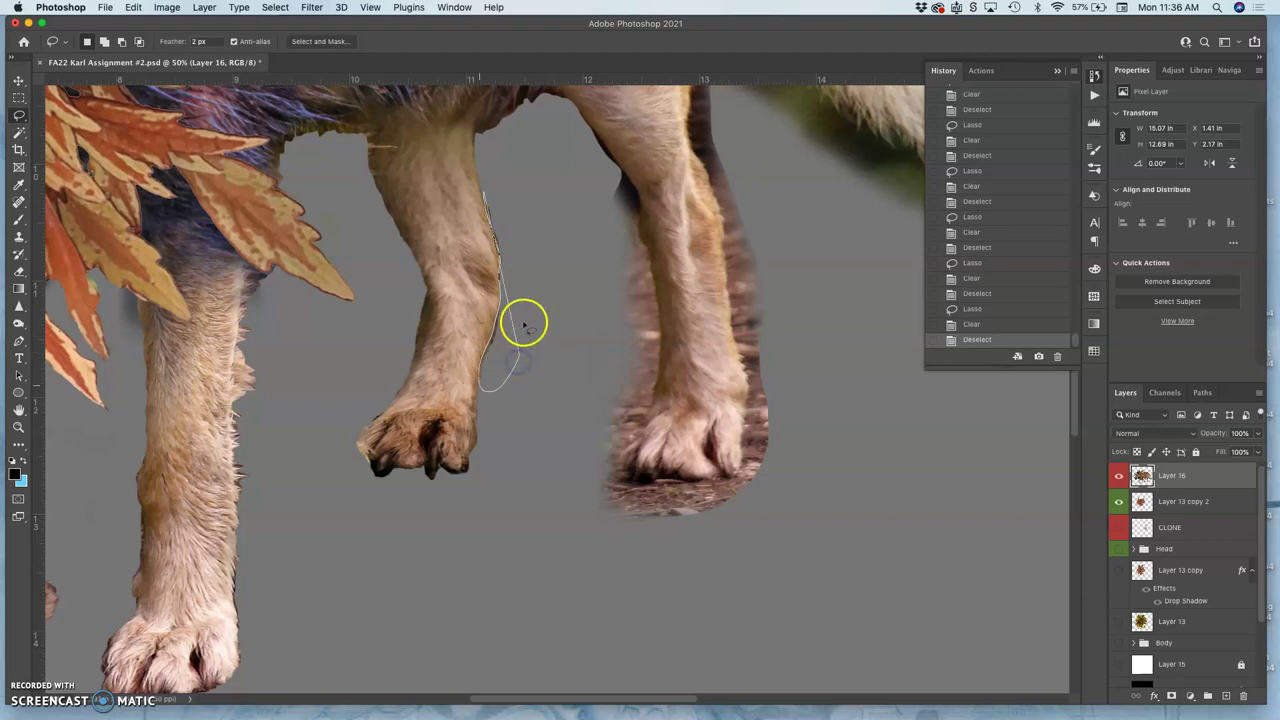
{"action": "key", "text": "Delete"}
{"action": "left_click", "coordinate": [531, 262]}
{"action": "mouse_move", "coordinate": [484, 191]}
{"action": "left_mouse_down"}
{"action": "mouse_move", "coordinate": [507, 294]}
{"action": "mouse_move", "coordinate": [521, 246]}
{"action": "mouse_move", "coordinate": [500, 193]}
{"action": "left_mouse_up"}
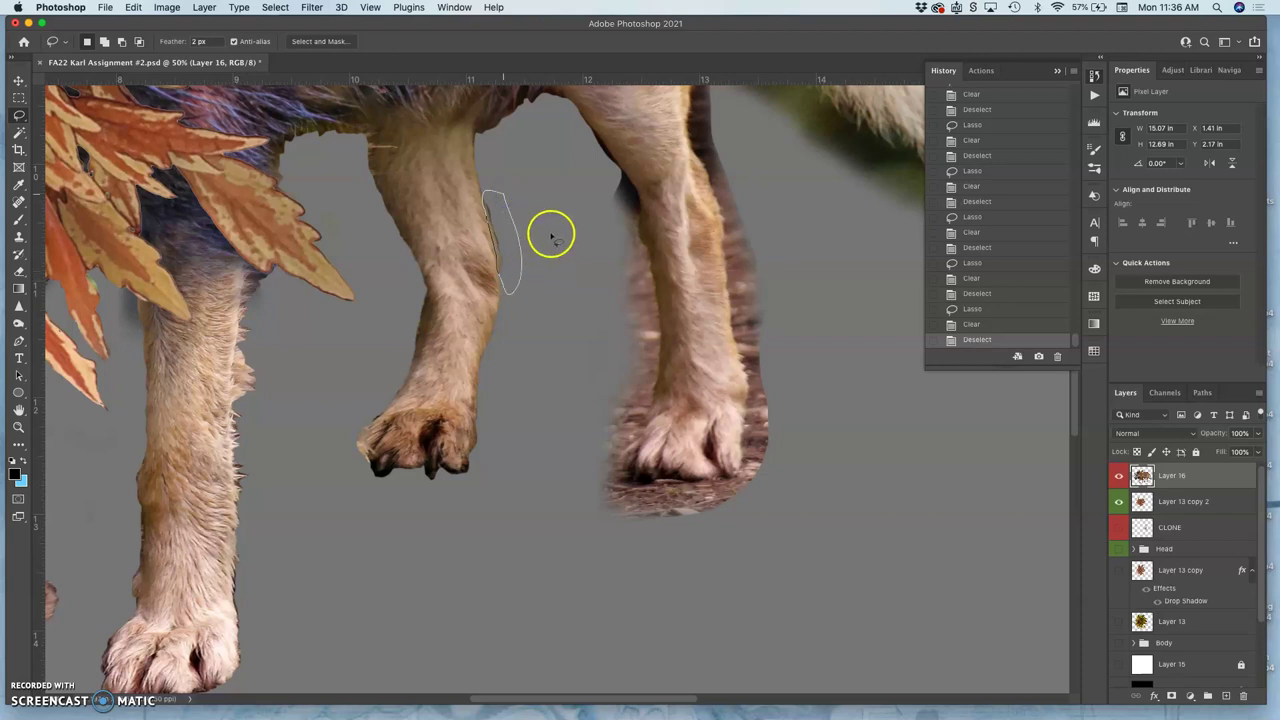
{"action": "key", "text": "BackSpace"}
{"action": "key", "text": "super+d"}
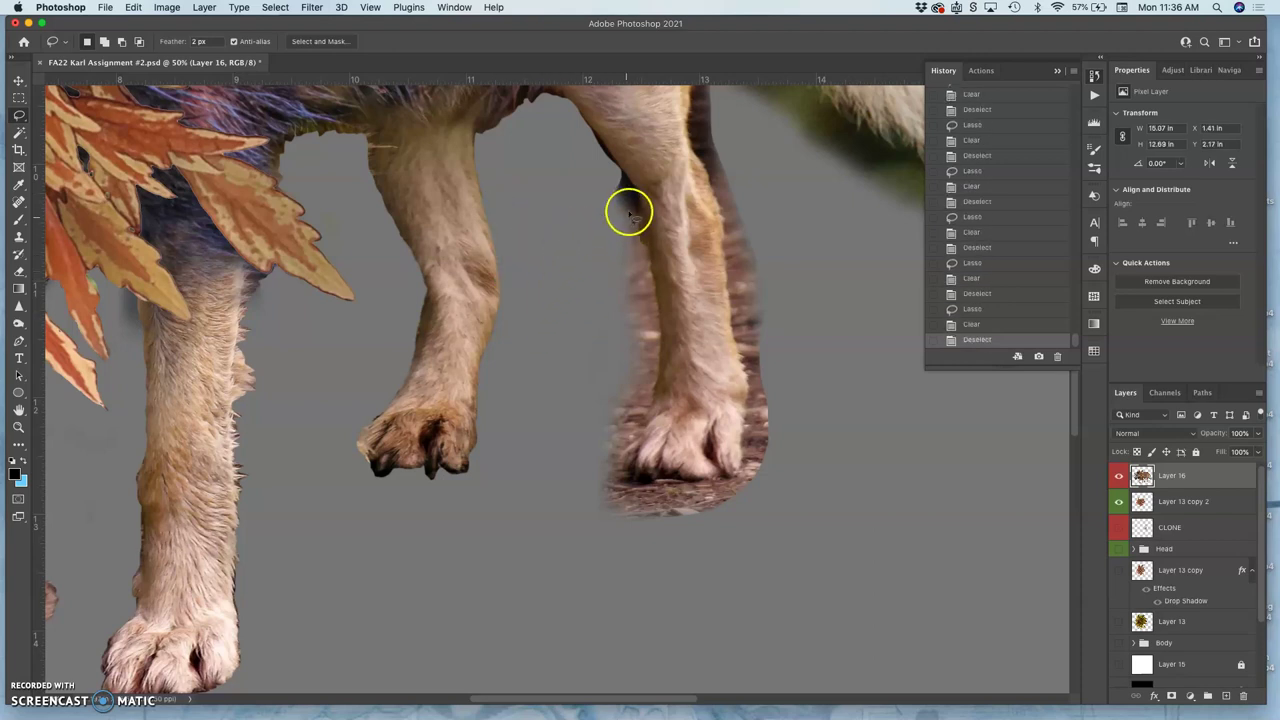
Step back through the history to the state before the two rear-edge trims on the raised hind leg
{"action": "key", "text": "super+z"}
{"action": "key", "text": "super+z"}
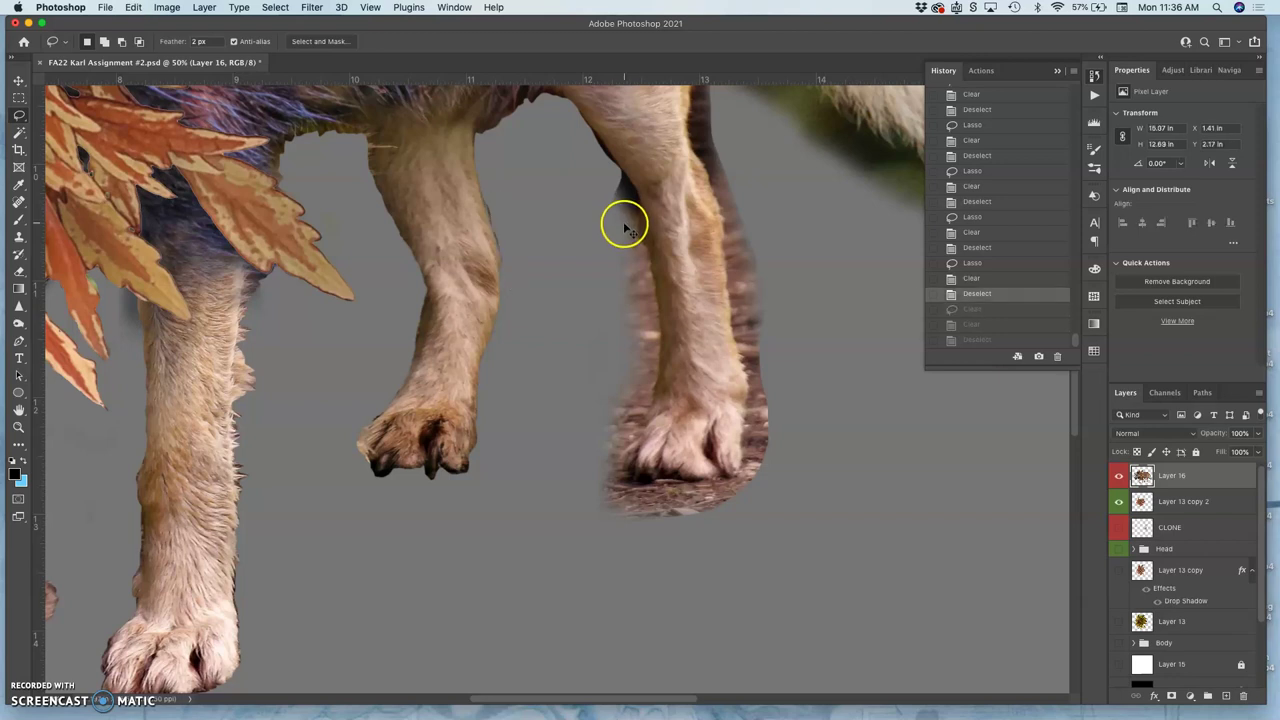
{"action": "left_click", "coordinate": [983, 290]}
{"action": "left_click", "coordinate": [986, 280]}
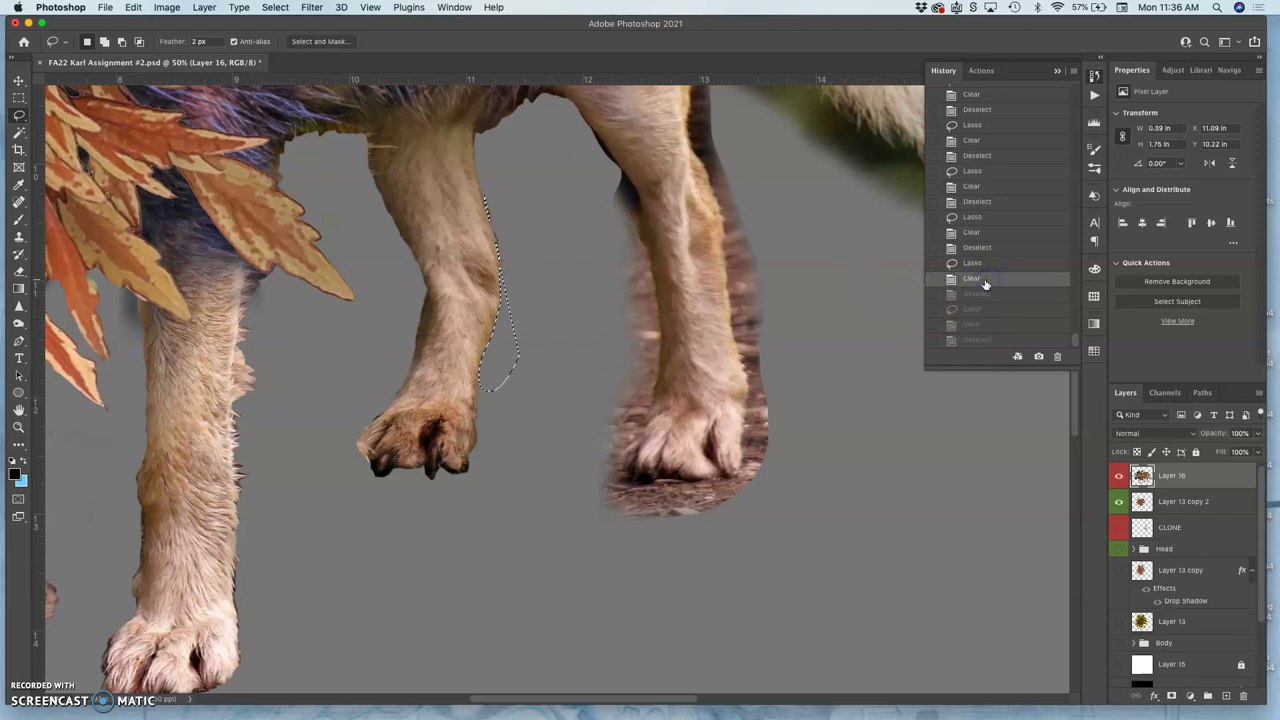
{"action": "left_click", "coordinate": [993, 263]}
{"action": "left_click", "coordinate": [985, 248]}
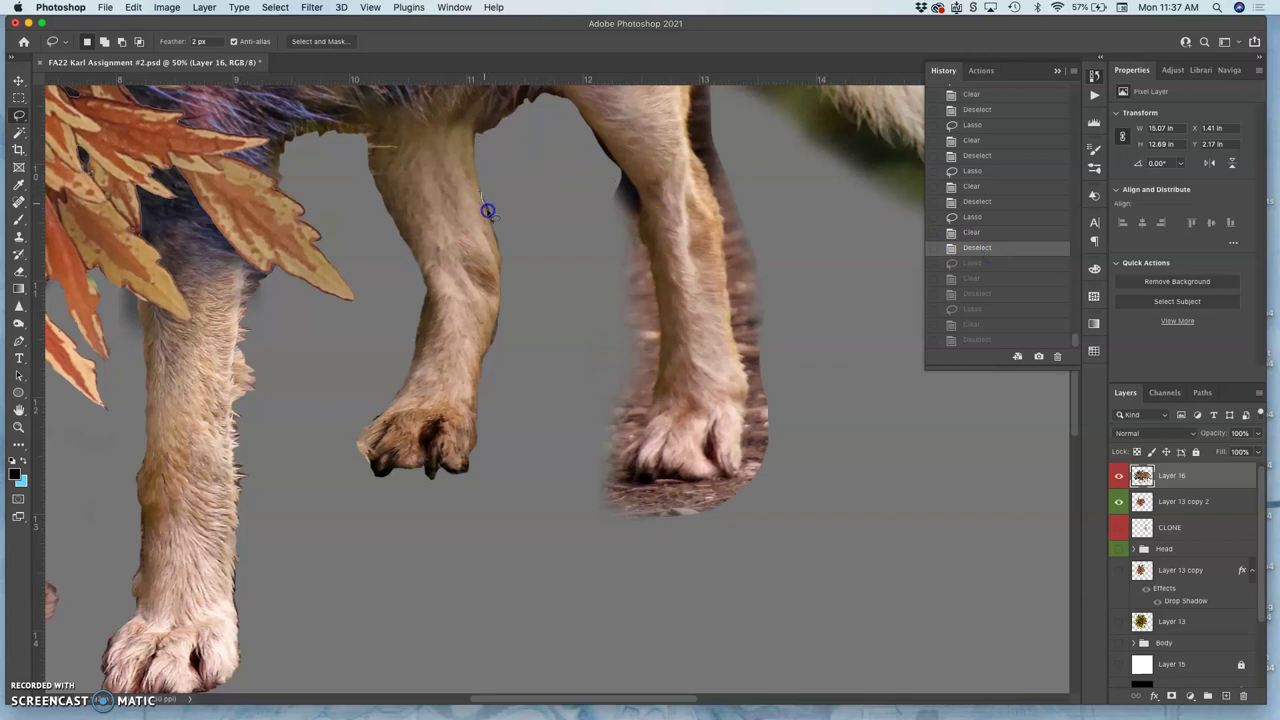
Lasso the raised hind leg's rear edge again in one continuous strip and delete the fringe
{"action": "mouse_move", "coordinate": [497, 245]}
{"action": "left_mouse_down"}
{"action": "mouse_move", "coordinate": [486, 364]}
{"action": "mouse_move", "coordinate": [510, 361]}
{"action": "mouse_move", "coordinate": [533, 293]}
{"action": "mouse_move", "coordinate": [506, 199]}
{"action": "left_mouse_up"}
{"action": "key", "text": "Delete"}
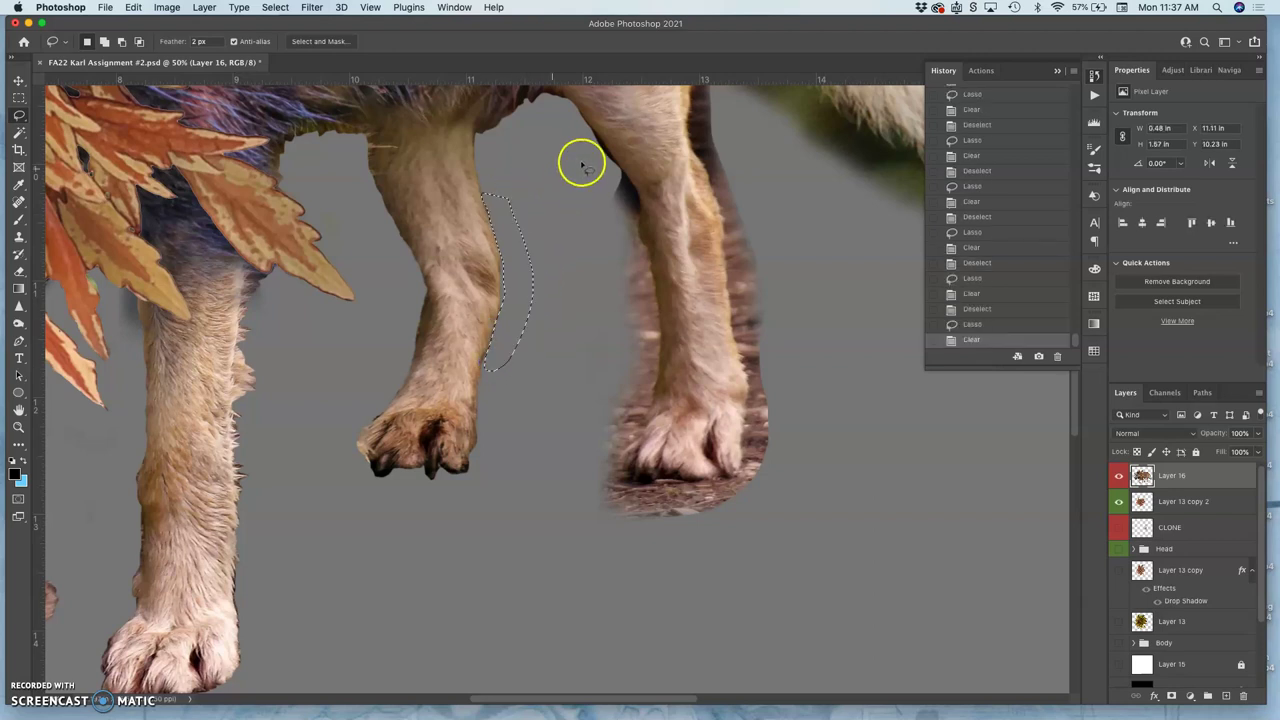
{"action": "left_click", "coordinate": [580, 118]}
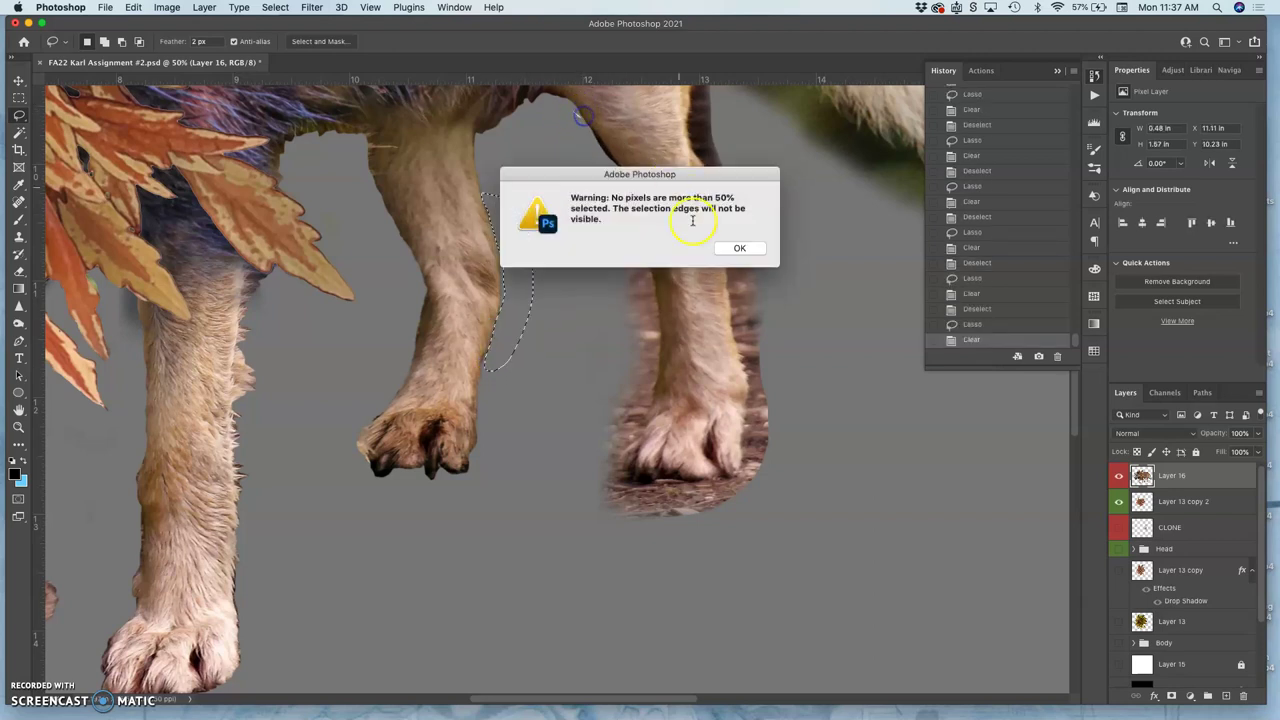
{"action": "key", "text": "Return"}
Lasso around the standing hind leg, from the inner thigh down around the paw and back up its rear edge
{"action": "left_click", "coordinate": [595, 122]}
{"action": "left_click_drag", "start_coordinate": [575, 109], "coordinate": [575, 110]}
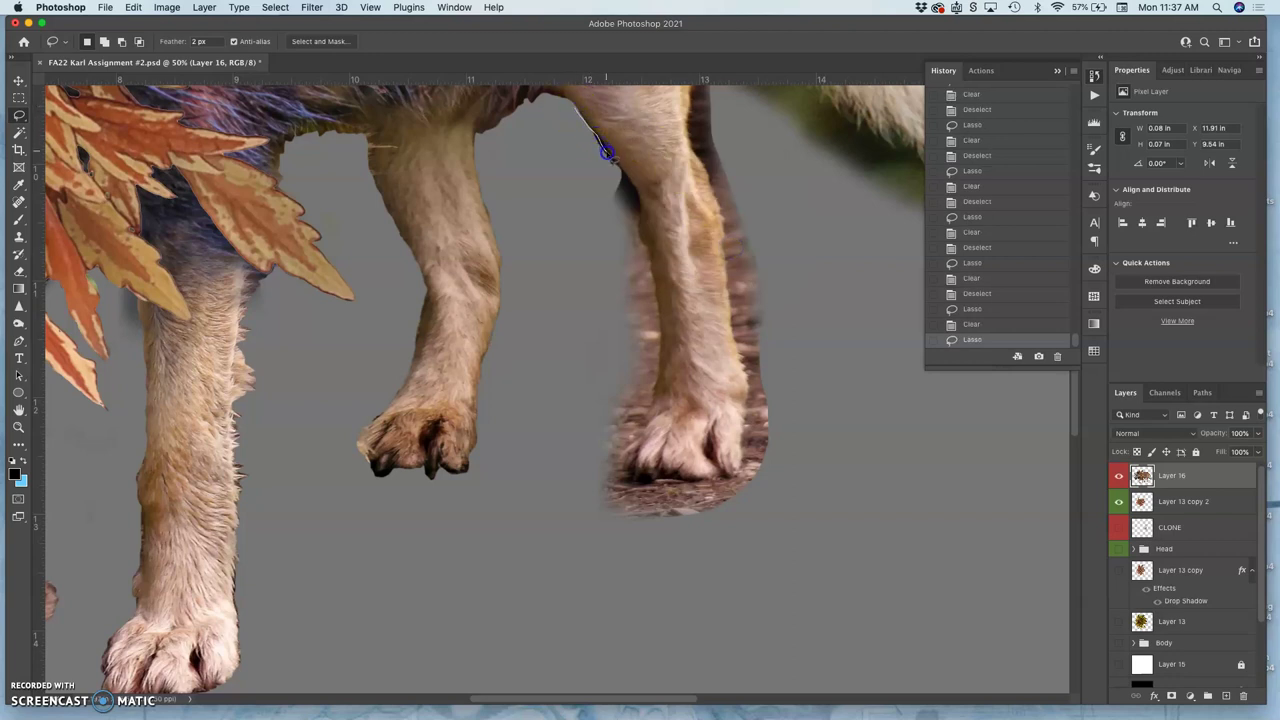
{"action": "left_click_drag", "start_coordinate": [637, 206], "coordinate": [640, 238]}
{"action": "mouse_move", "coordinate": [657, 315]}
{"action": "left_mouse_down"}
{"action": "mouse_move", "coordinate": [649, 410]}
{"action": "mouse_move", "coordinate": [622, 470]}
{"action": "left_mouse_up"}
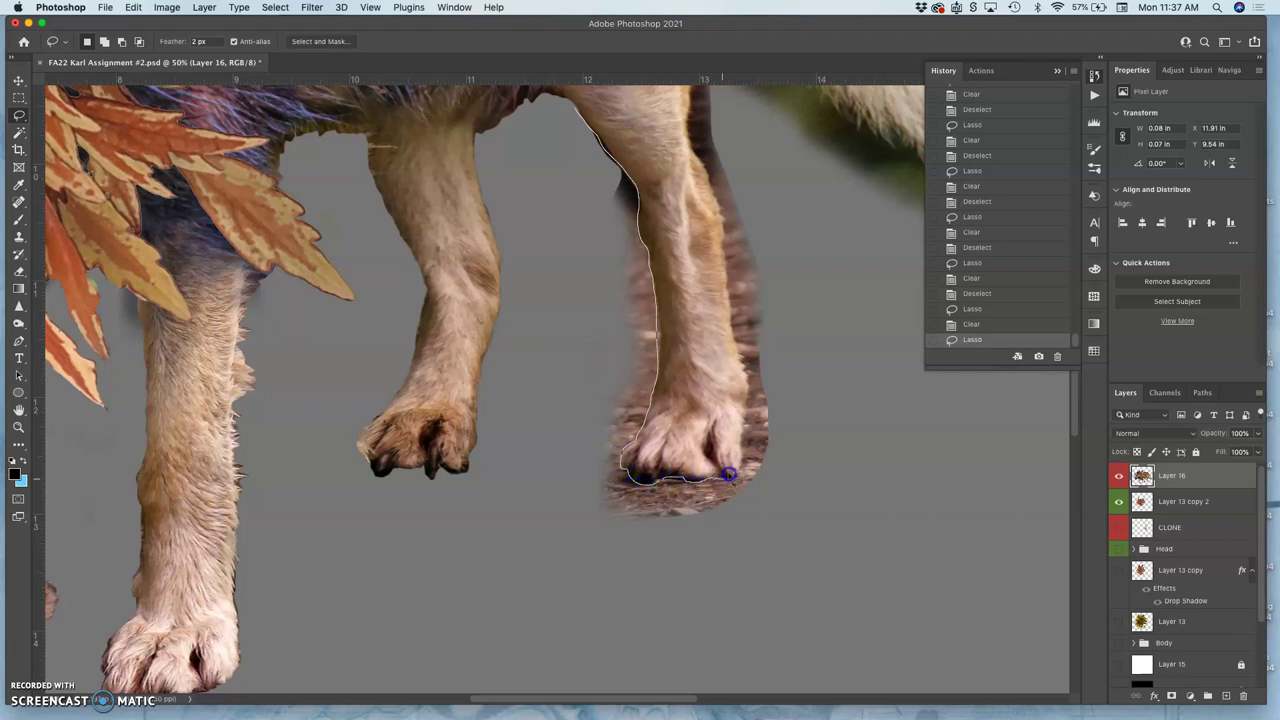
{"action": "left_click_drag", "start_coordinate": [737, 472], "coordinate": [741, 446]}
{"action": "left_click_drag", "start_coordinate": [731, 326], "coordinate": [724, 245]}
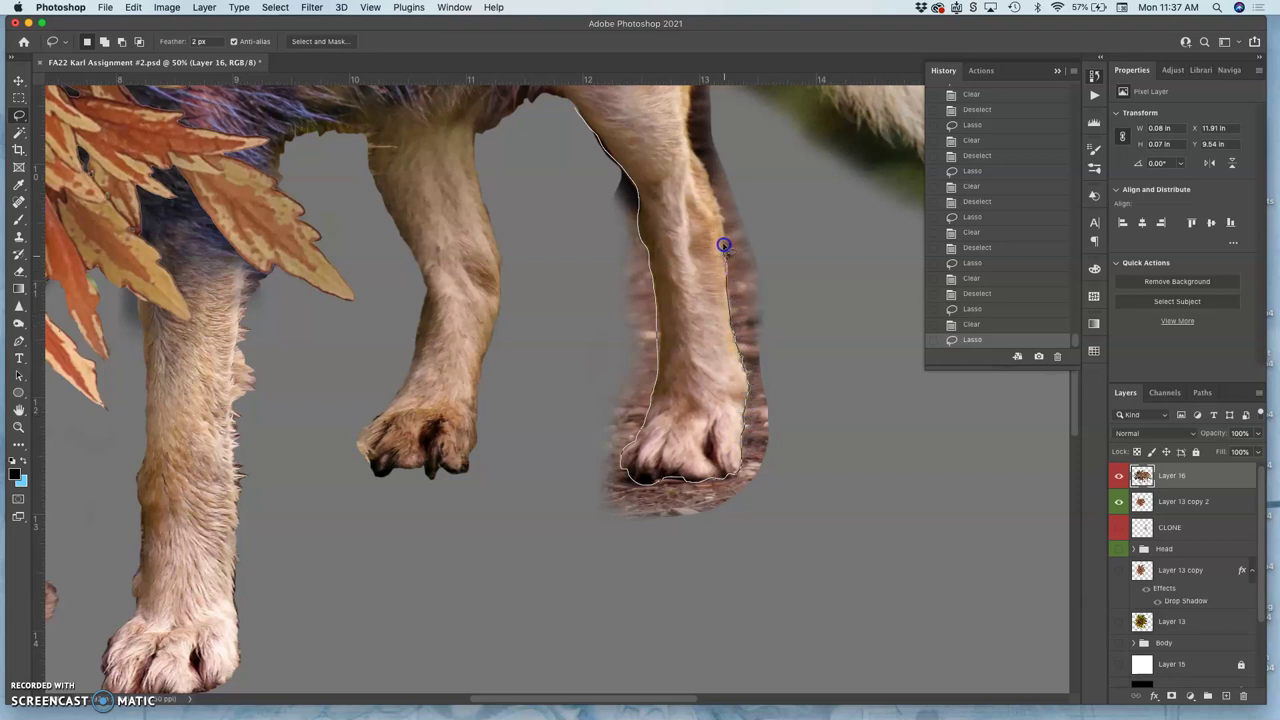